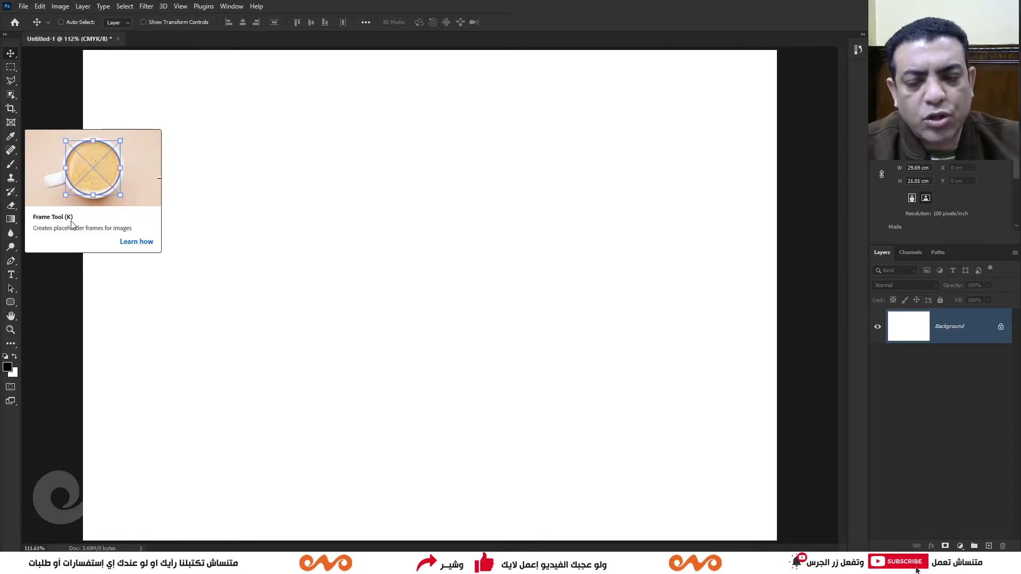
Step: Add 1 cm margin guides on all four sides, with no columns, and show the rulers
click(11, 123)
key(ctrl+1)
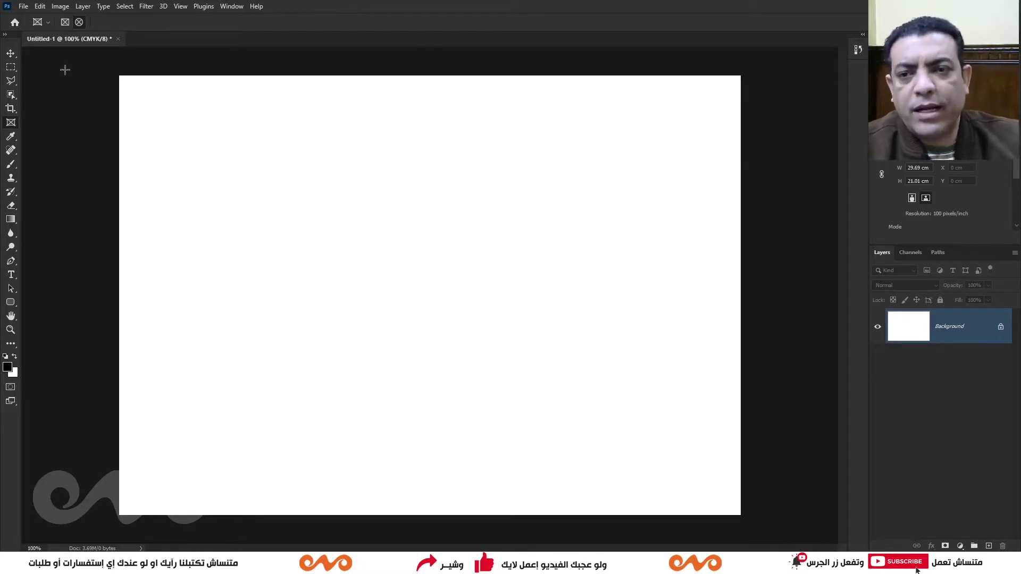
click(180, 6)
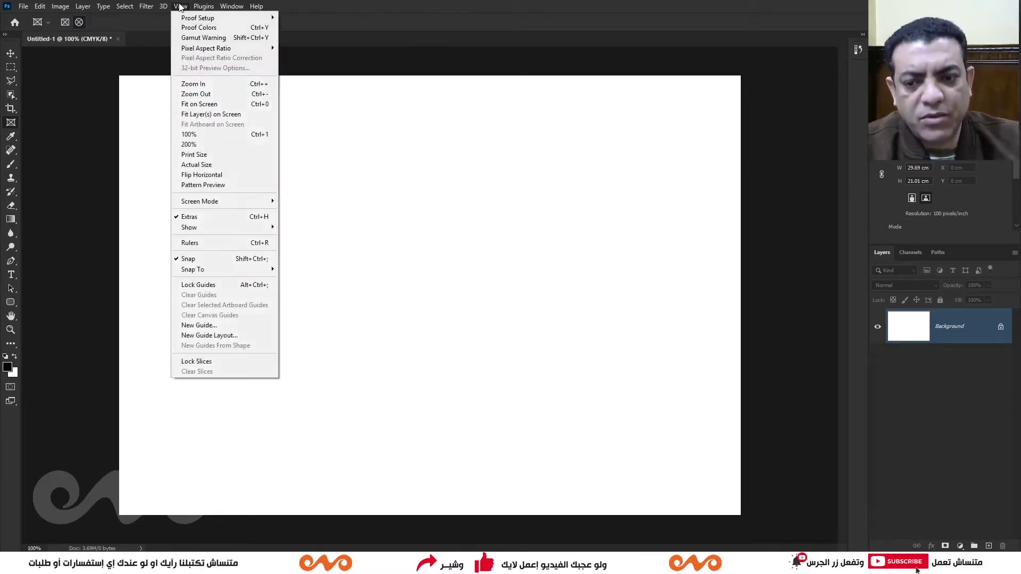
click(211, 336)
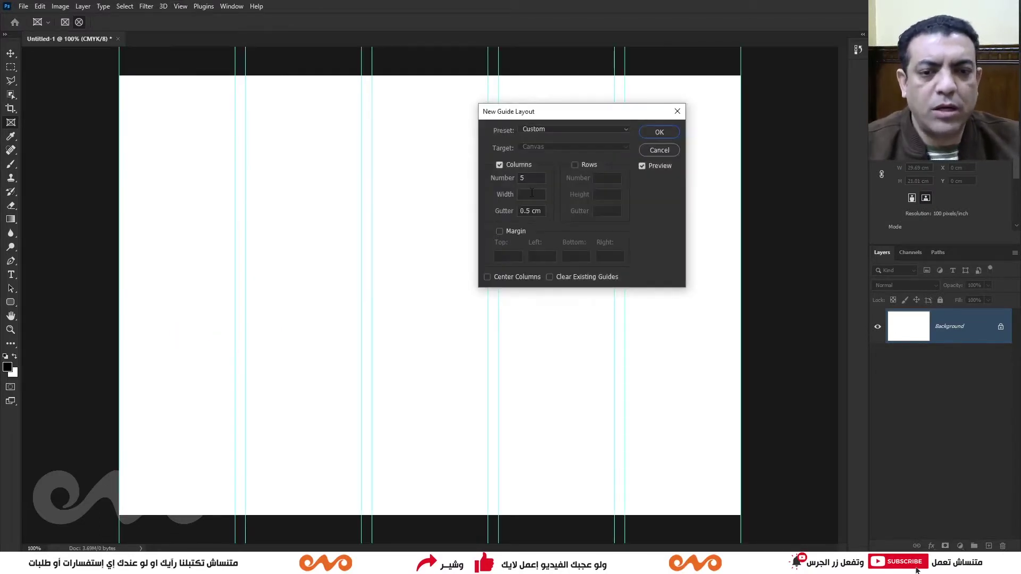
click(515, 232)
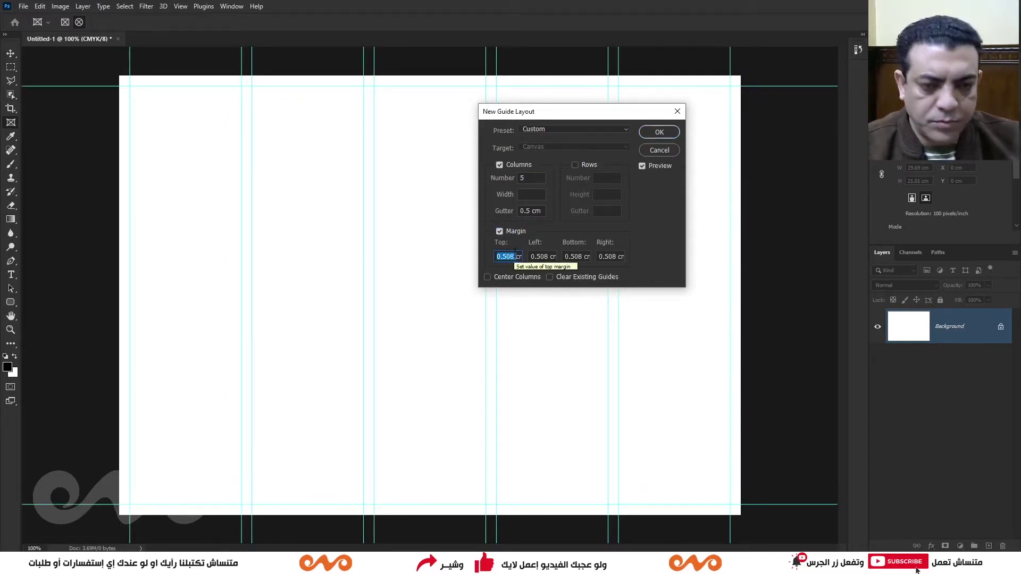
text(1	1	1	1)
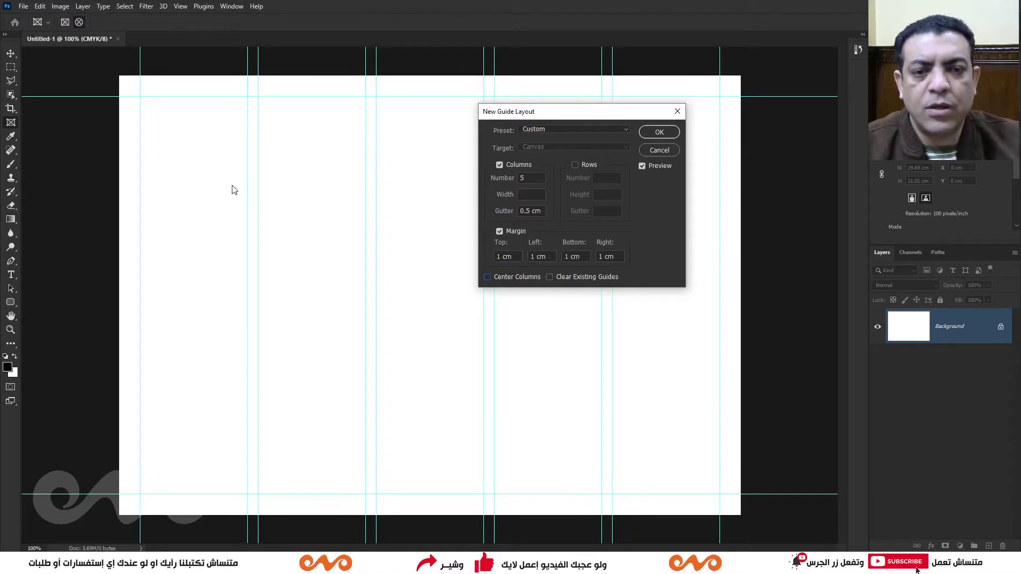
click(511, 166)
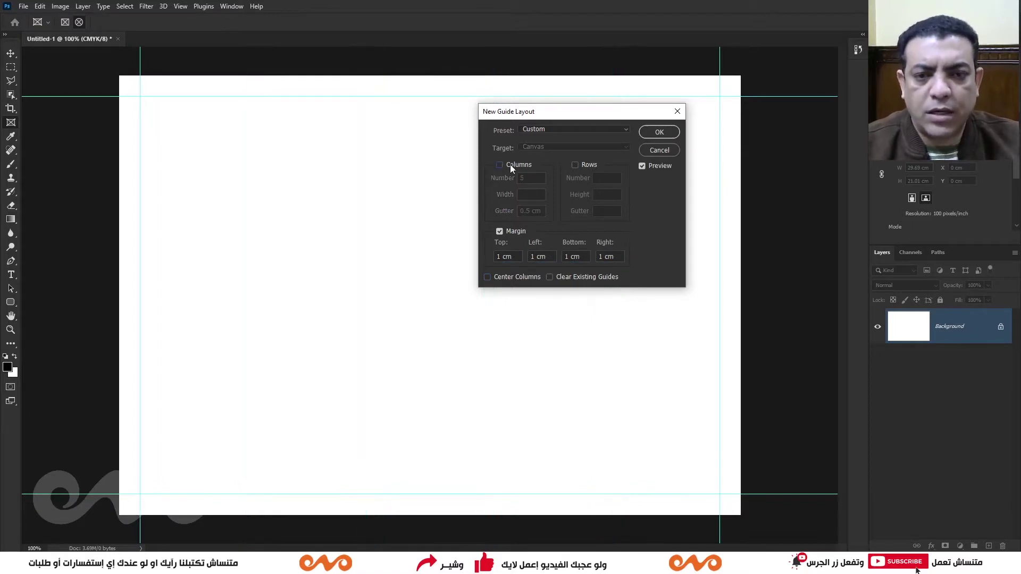
click(661, 134)
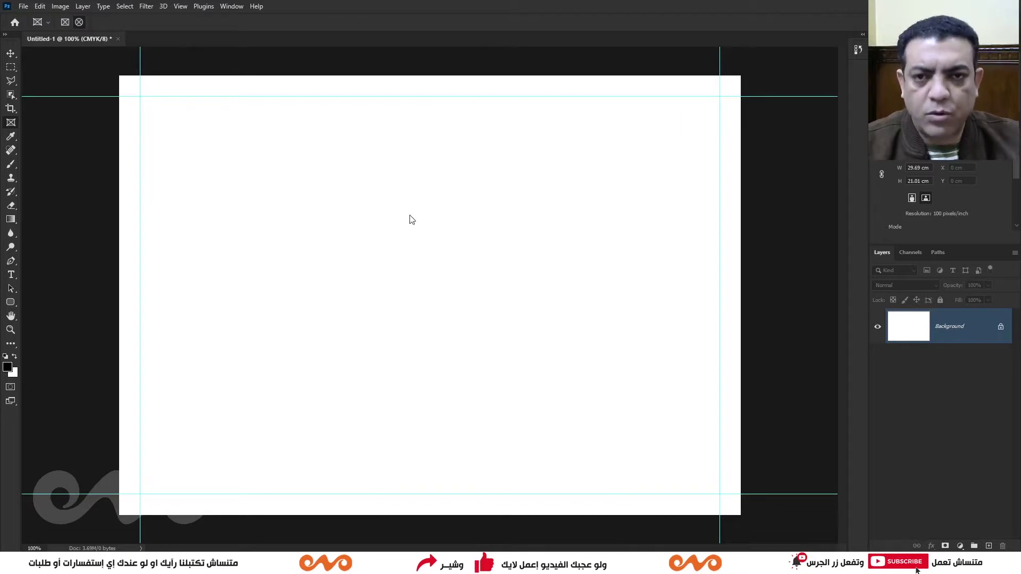
key(ctrl+r)
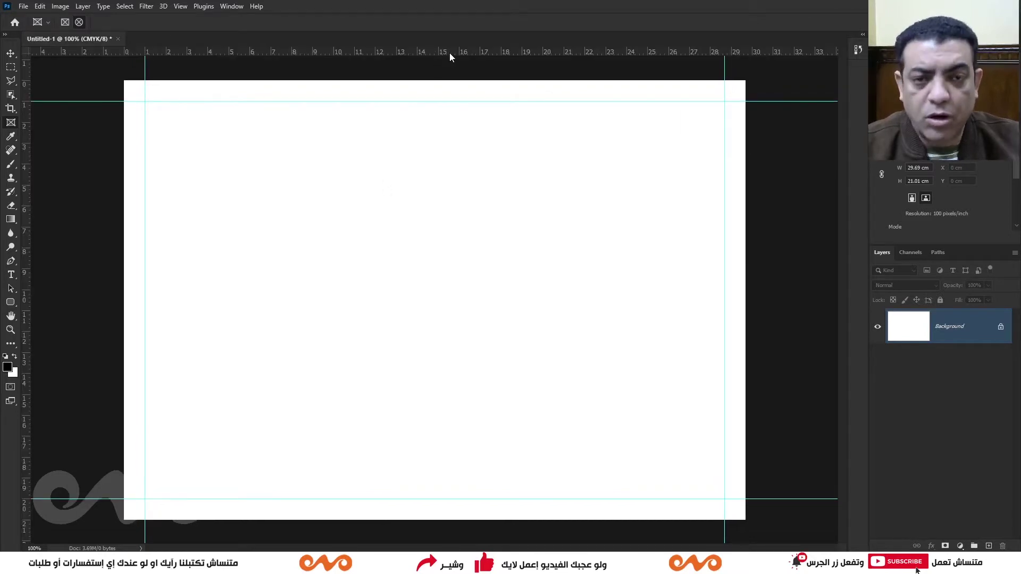
Step: Switch the ruler units to percent and place a horizontal guide at 50% height
right_click(457, 53)
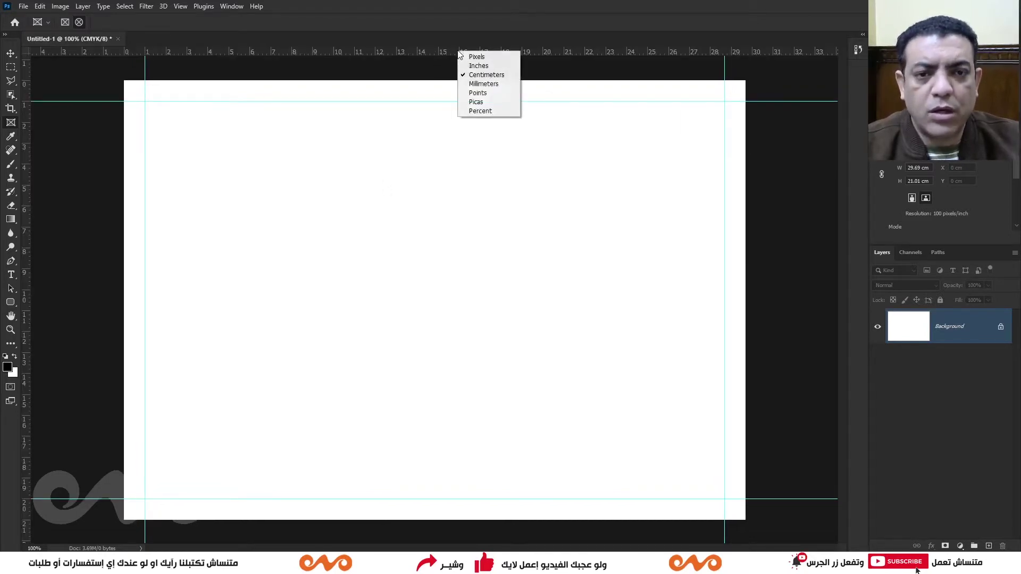
click(486, 110)
drag(456, 51, 345, 301)
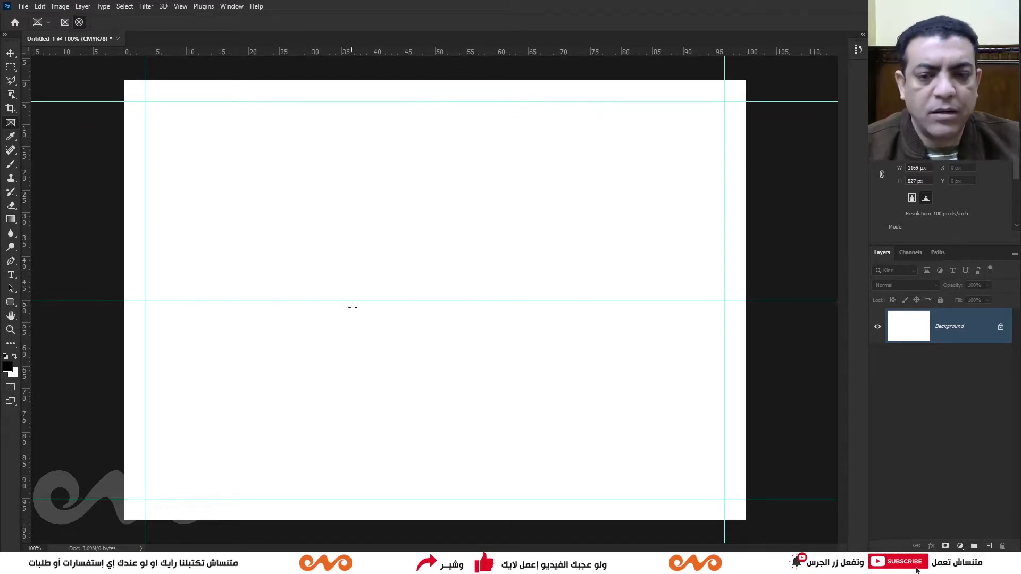
click(180, 6)
click(286, 267)
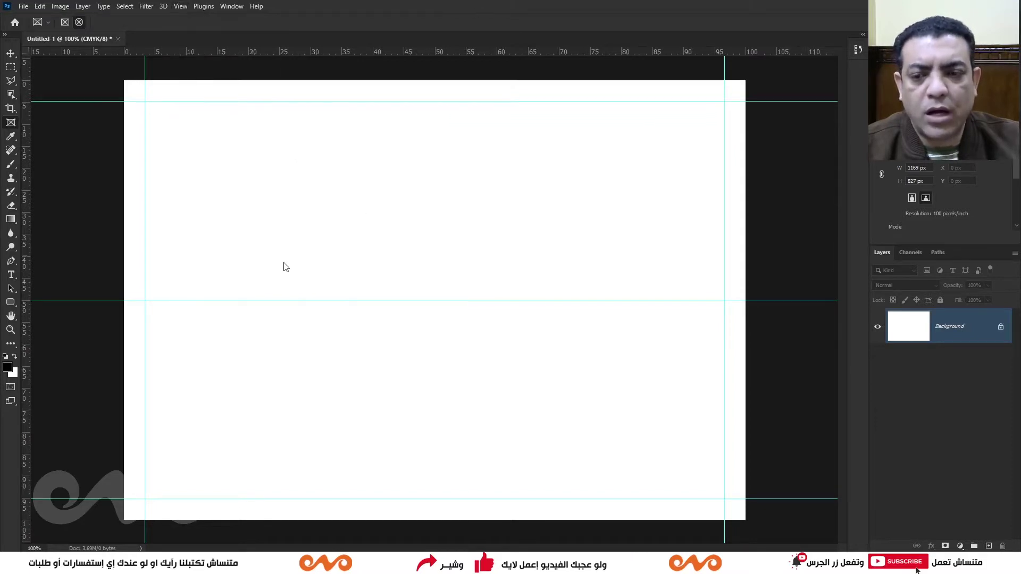
key(ctrl+z)
drag(328, 57, 214, 300)
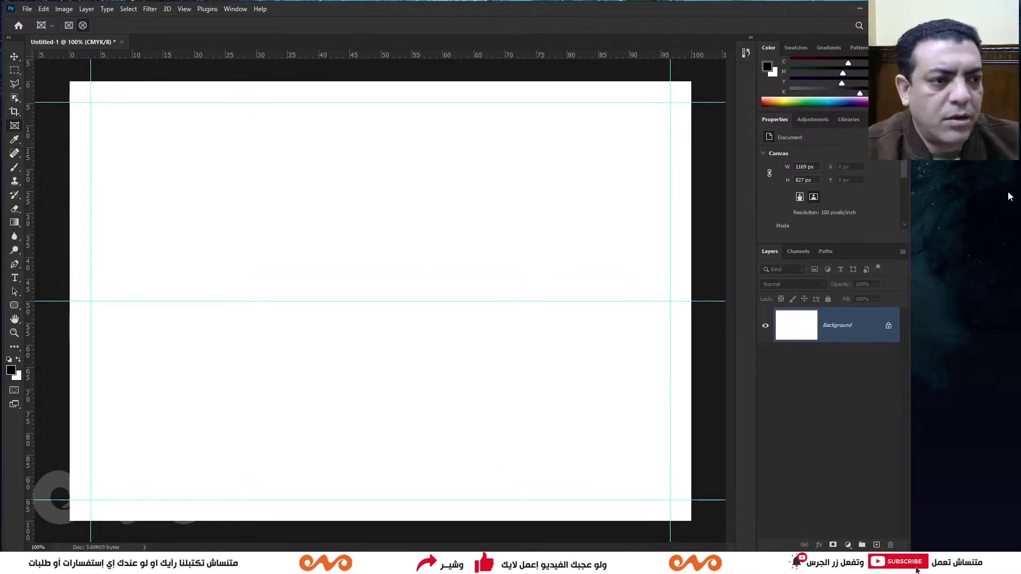
Step: Place the bigstock pyramid photo, scaled to the canvas width and aligned to the top
key(alt+Tab)
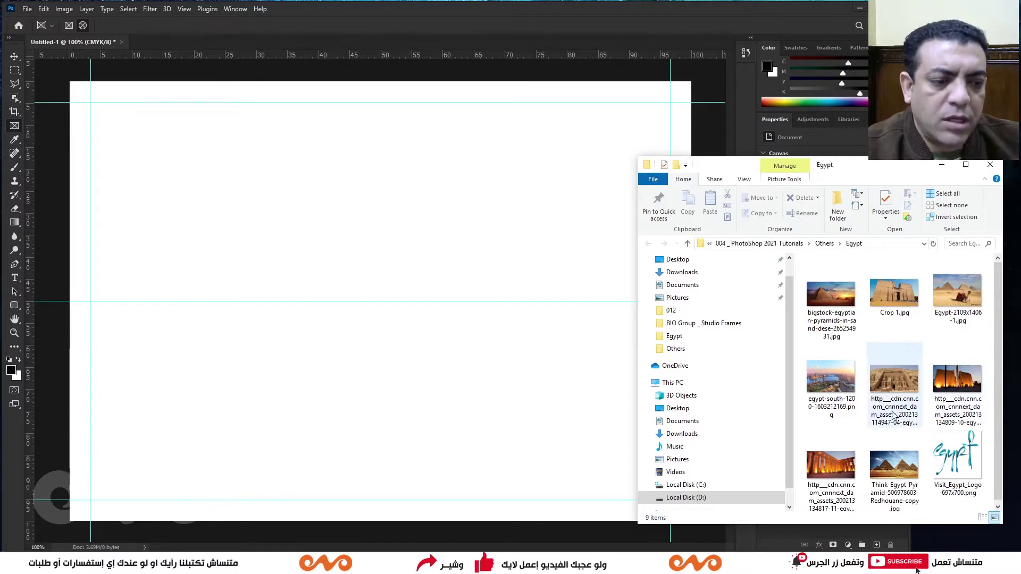
drag(833, 291, 468, 221)
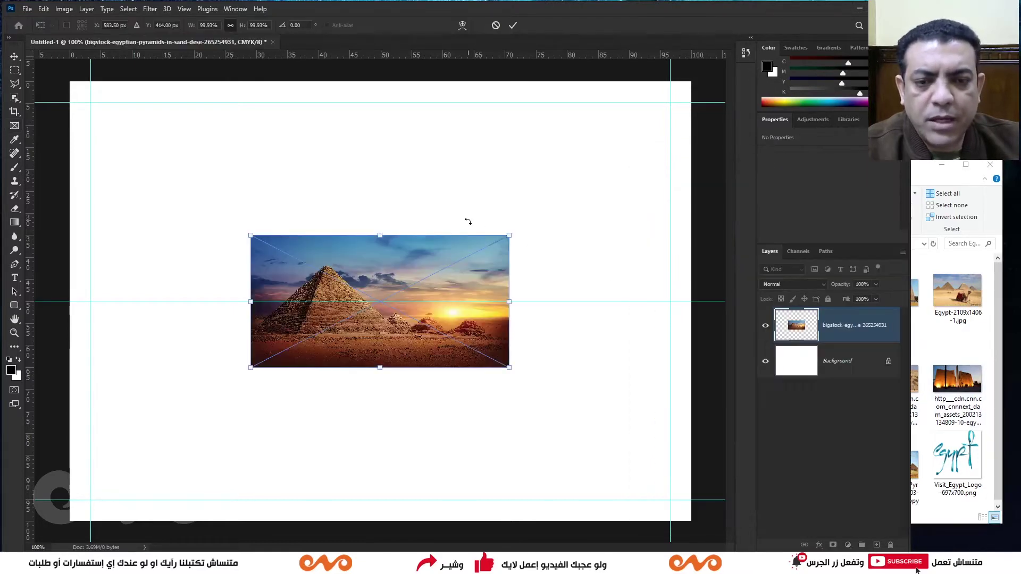
drag(482, 270, 301, 114)
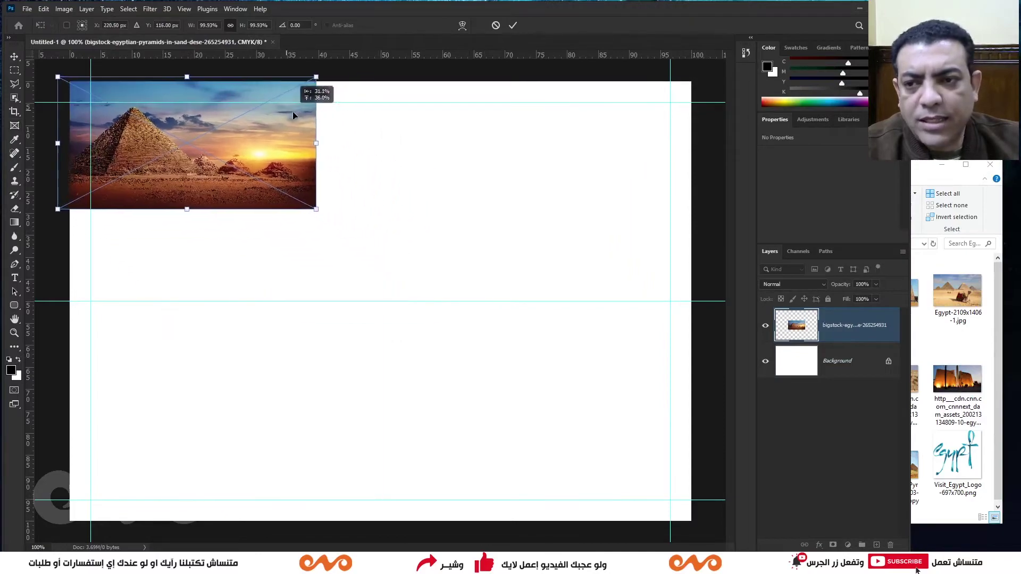
drag(331, 214, 730, 334)
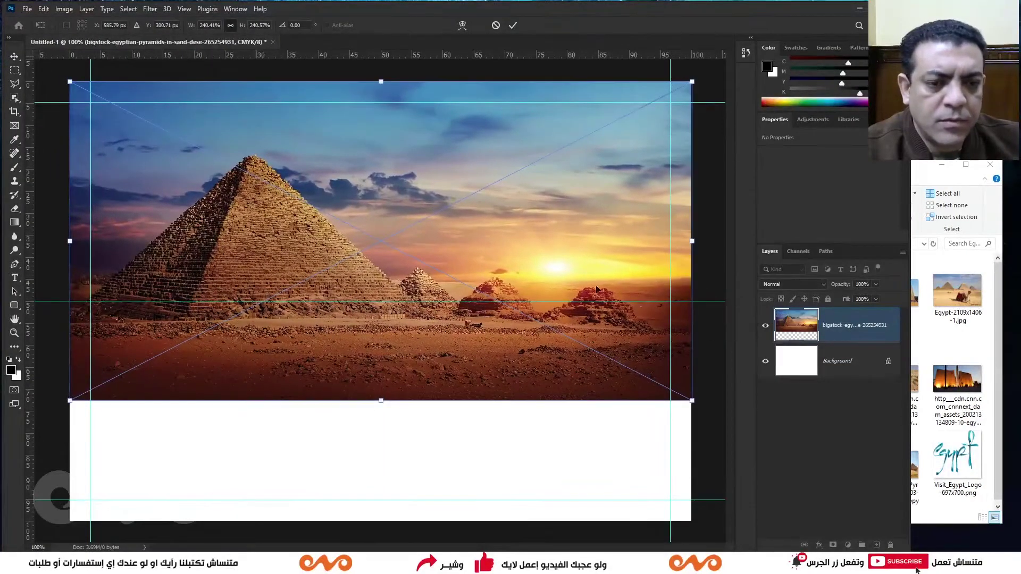
drag(514, 343, 512, 297)
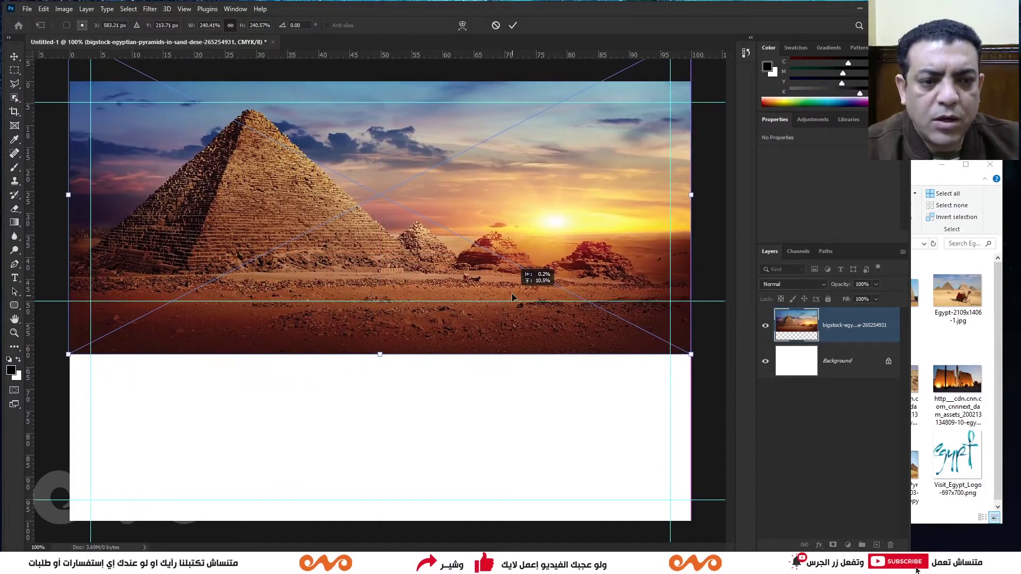
key(Return)
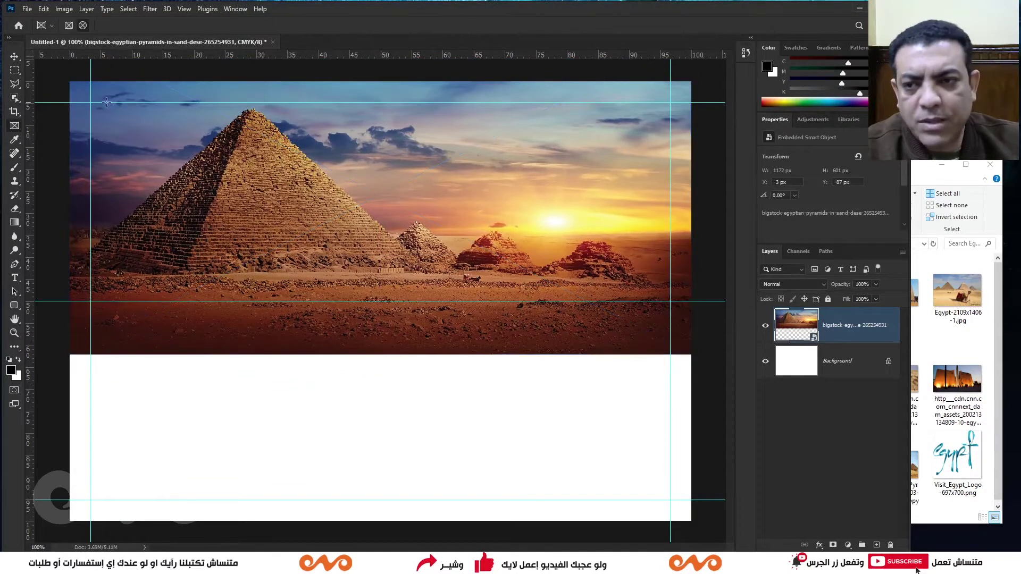
Step: Draw a rectangular frame over the canvas's top half to hold the pyramid photo
click(69, 25)
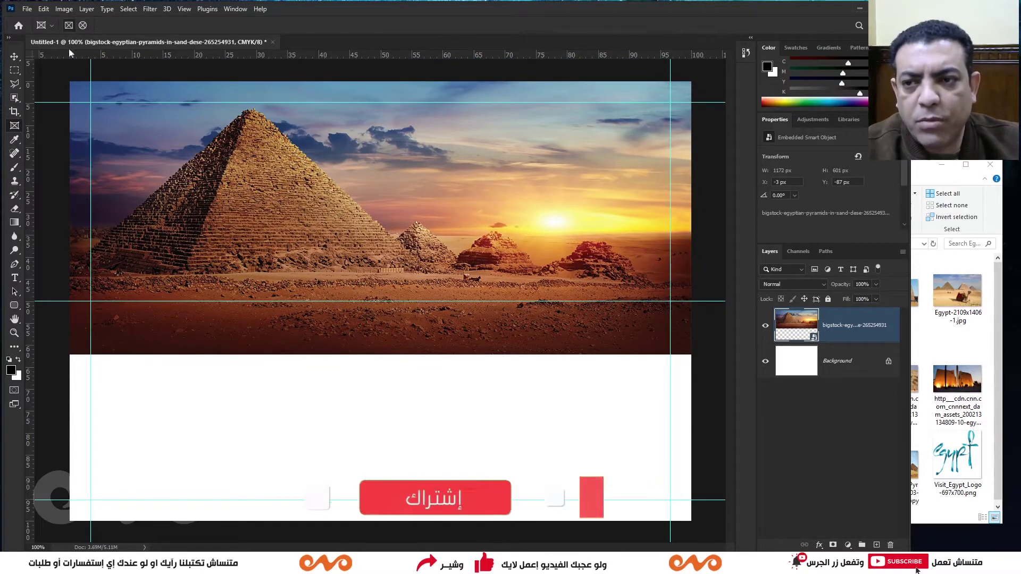
mouse_move(68, 81)
mouse_down()
mouse_move(701, 304)
mouse_move(691, 302)
mouse_up()
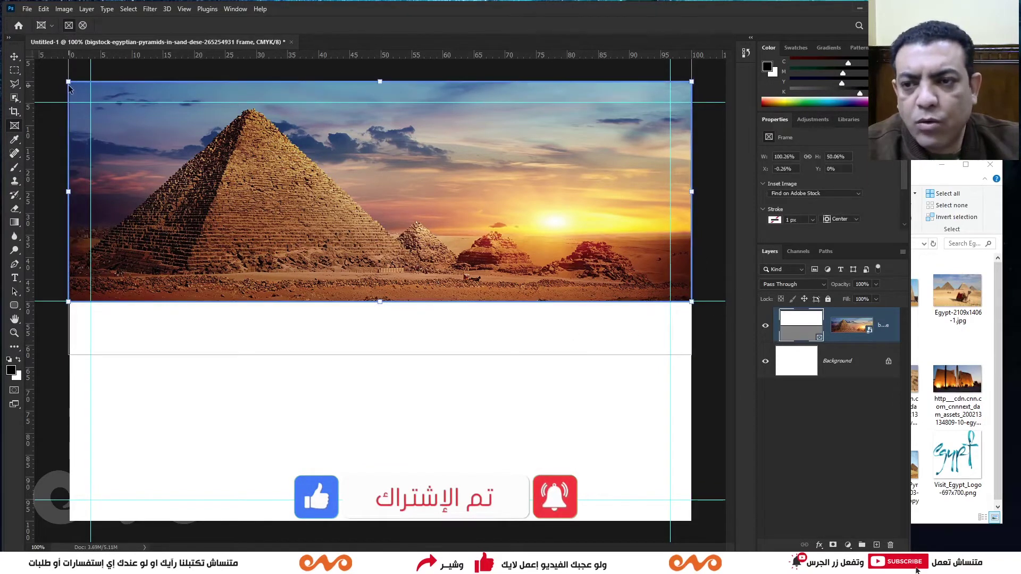
mouse_move(69, 85)
mouse_down()
mouse_move(123, 109)
mouse_move(91, 102)
mouse_up()
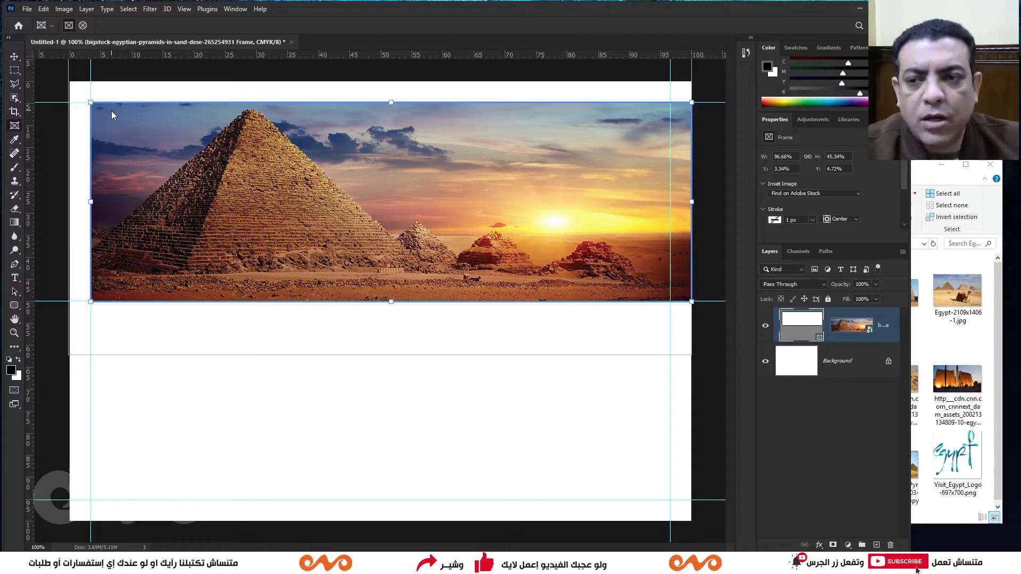
drag(90, 102, 68, 82)
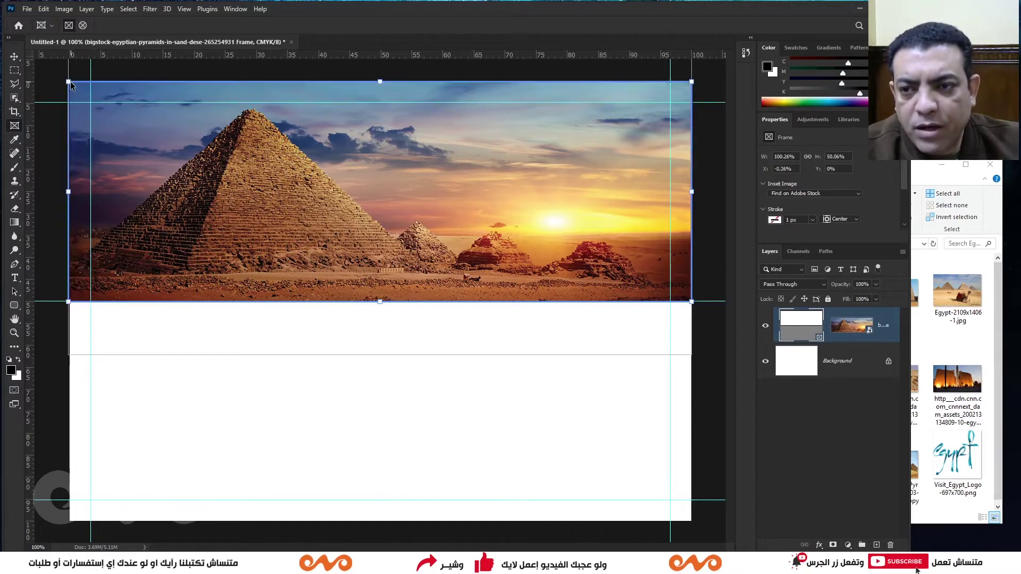
click(927, 168)
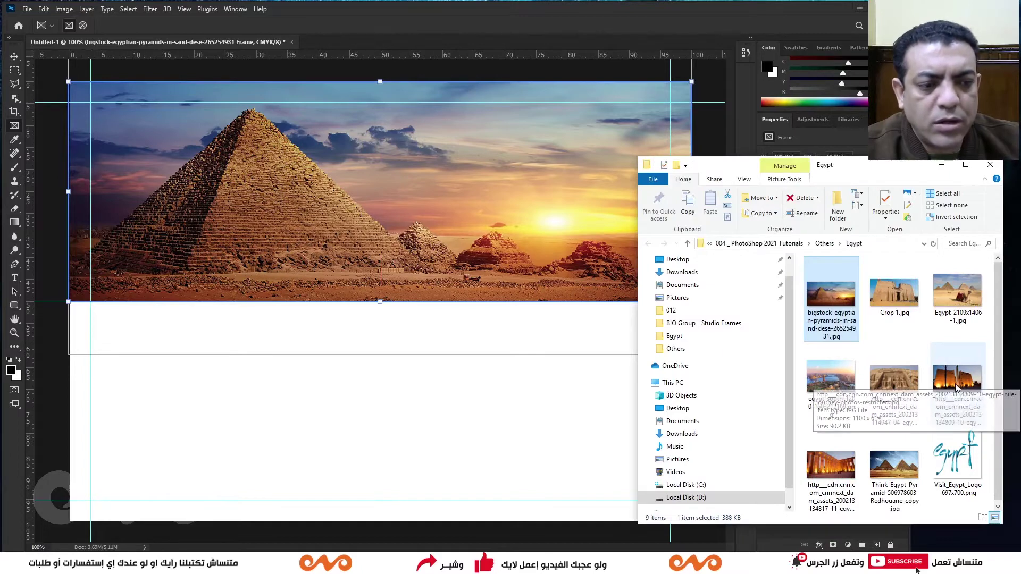
Step: Drop the egypt-south city photo into the banner frame and select it
mouse_move(830, 379)
mouse_down()
mouse_move(570, 283)
mouse_move(364, 155)
mouse_up()
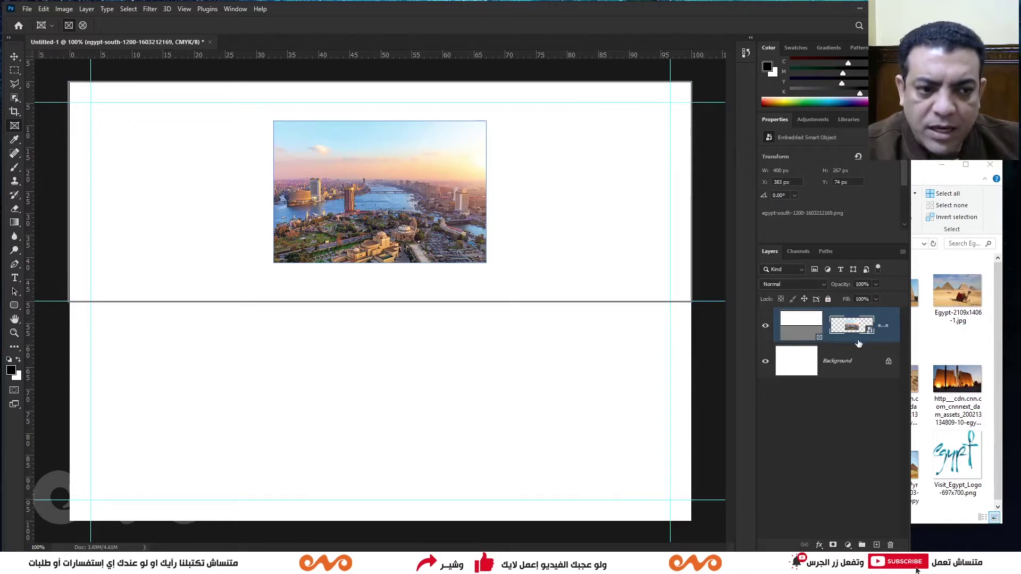
click(805, 332)
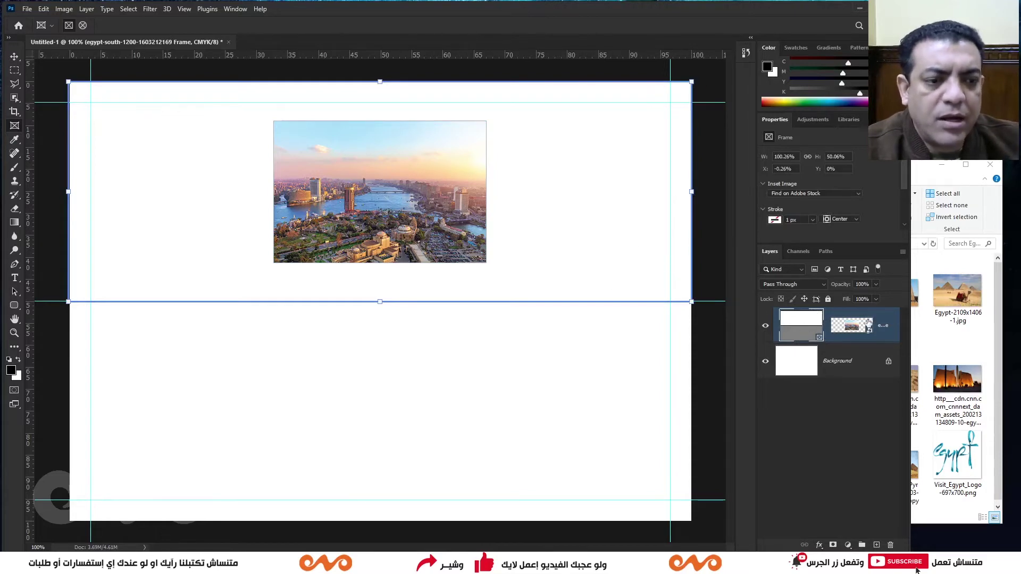
click(853, 332)
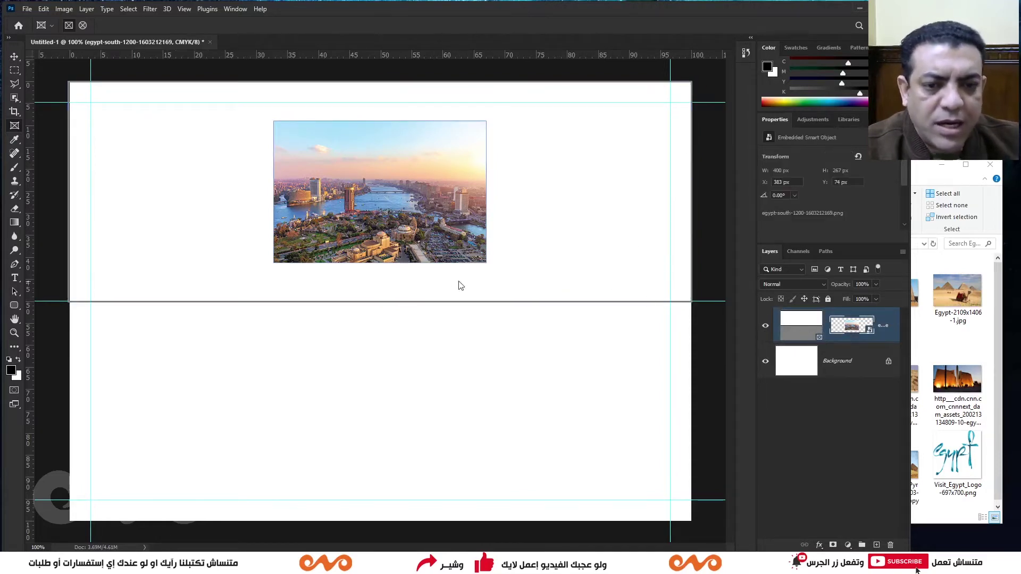
Step: Enlarge the city photo with Free Transform until it covers the whole banner
key(ctrl+t)
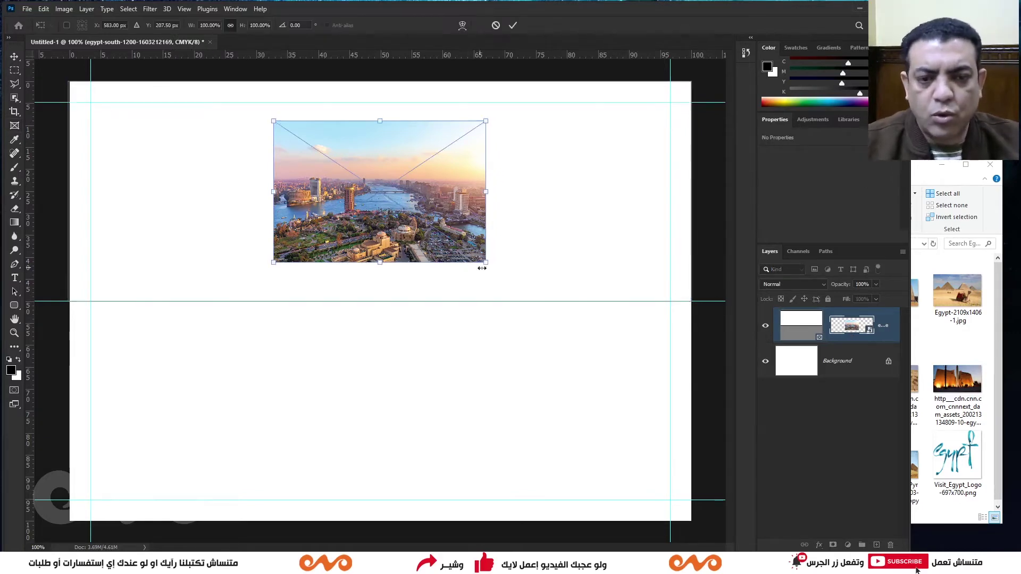
mouse_move(486, 262)
mouse_down()
mouse_move(711, 348)
mouse_move(732, 345)
mouse_up()
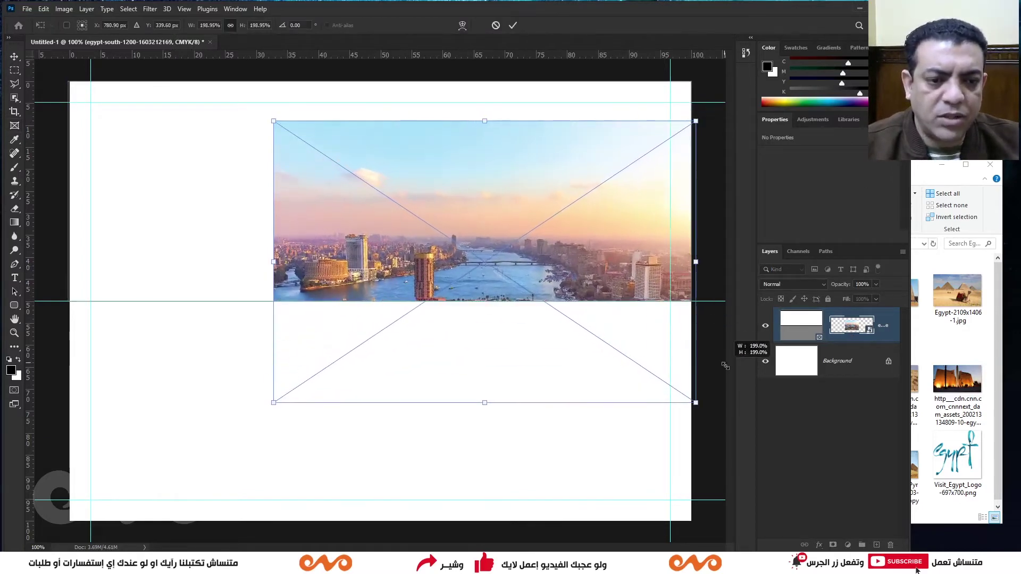
mouse_move(273, 122)
mouse_down()
mouse_move(137, 86)
mouse_move(62, 32)
mouse_up()
drag(422, 223, 436, 231)
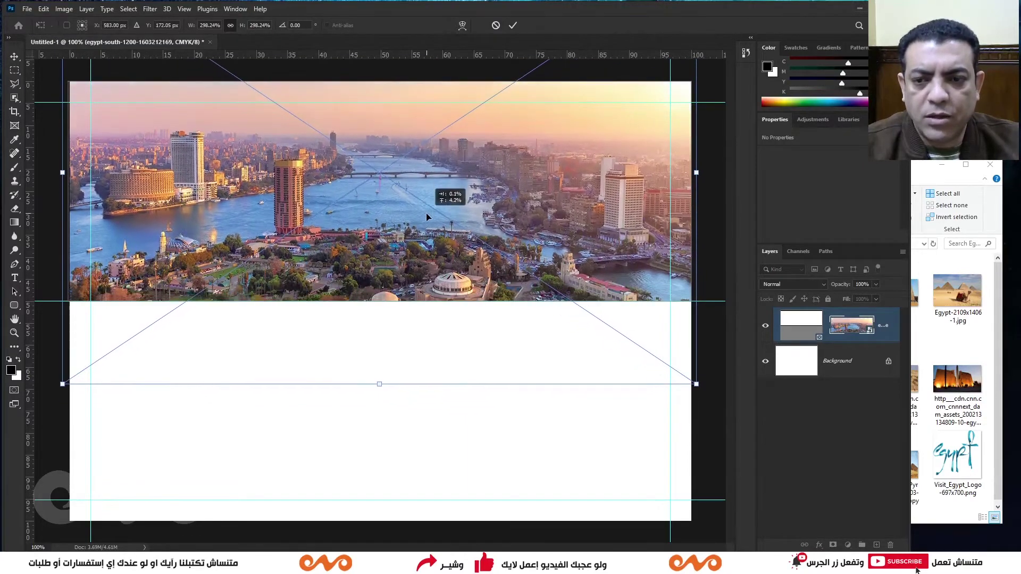
key(Return)
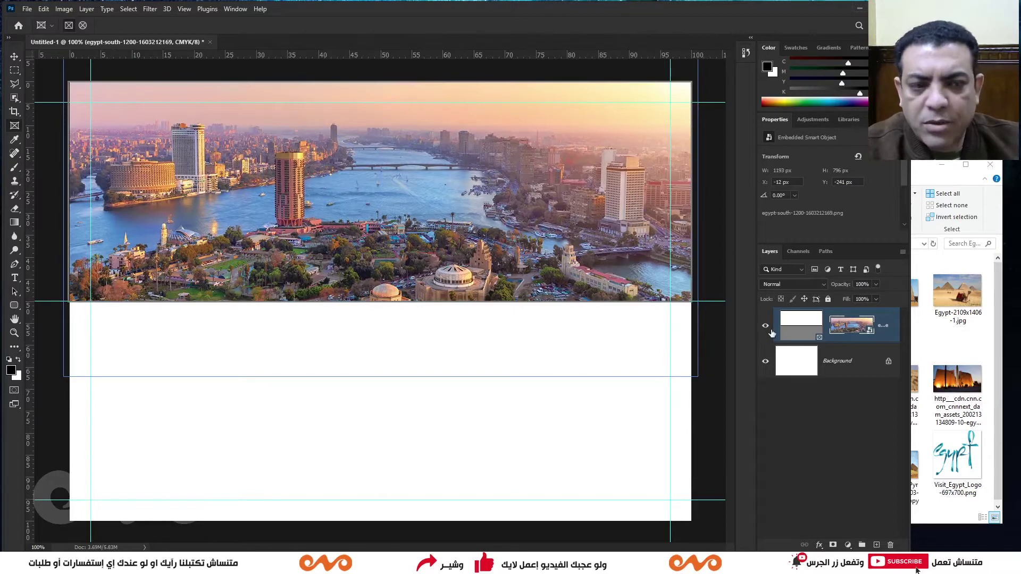
click(919, 179)
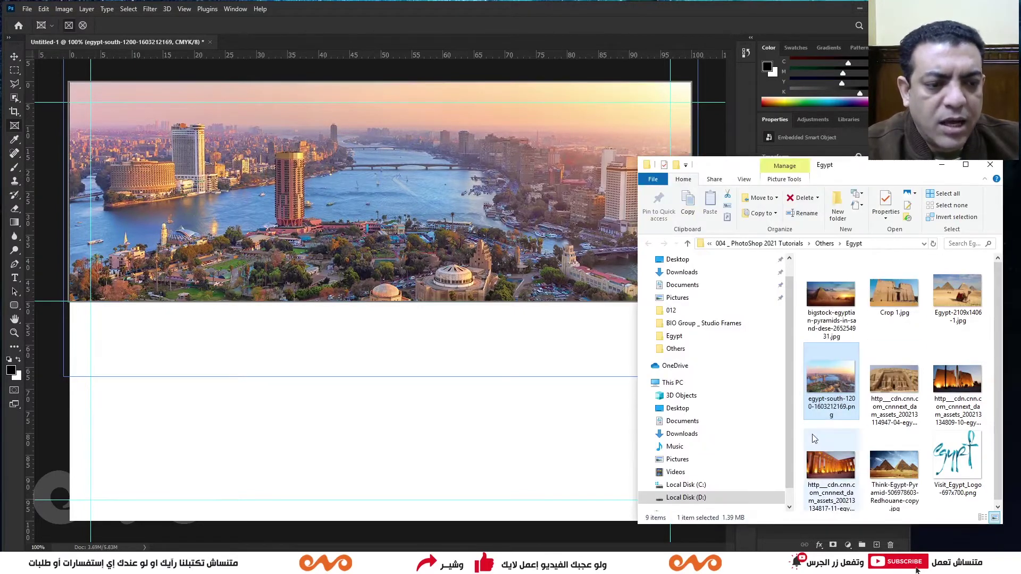
Step: Place the bigstock pyramids photo into the banner, scaled to fill its width
click(847, 301)
drag(847, 301, 239, 213)
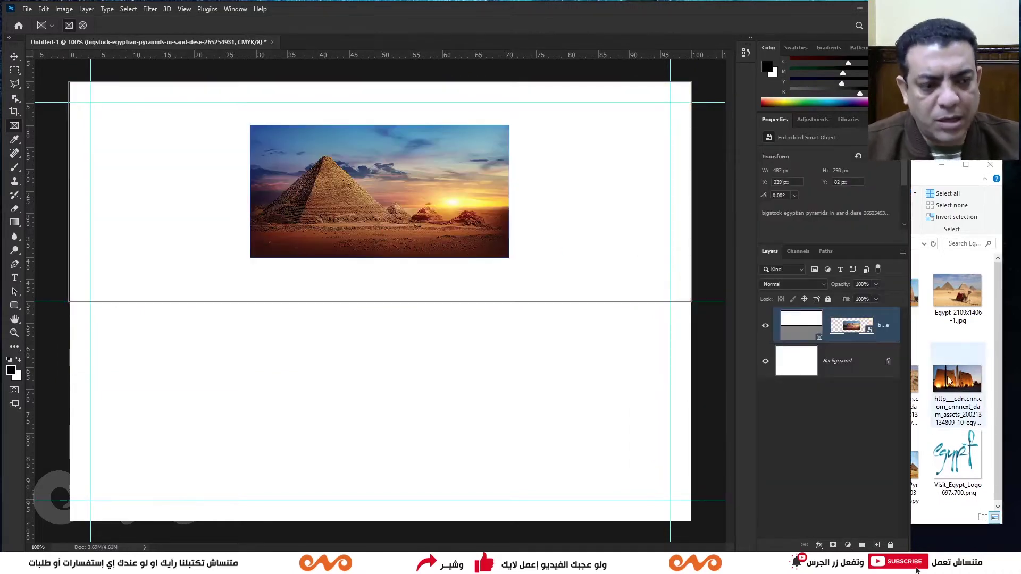
key(ctrl+t)
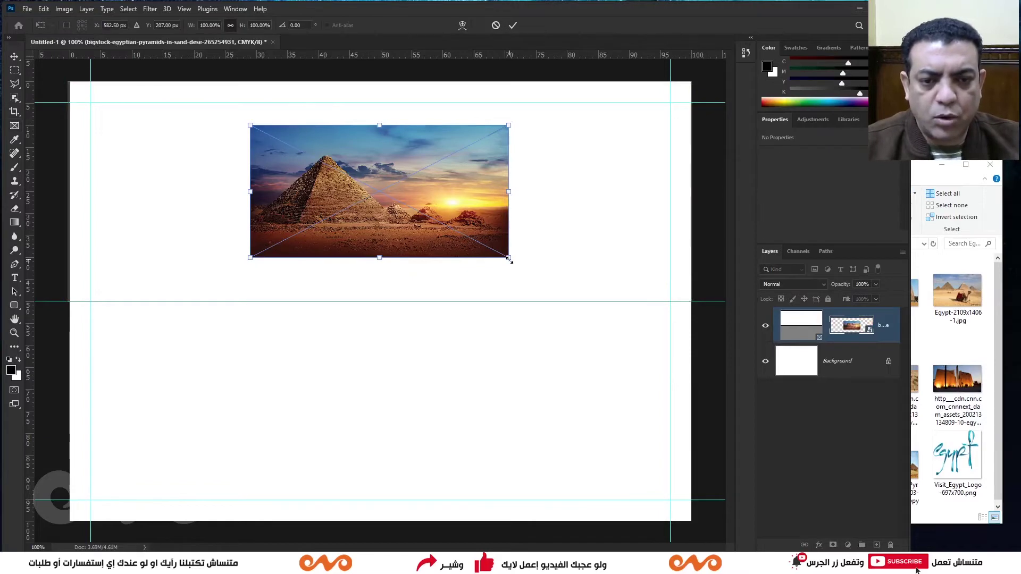
mouse_move(509, 258)
mouse_down()
mouse_move(642, 304)
mouse_move(708, 341)
mouse_up()
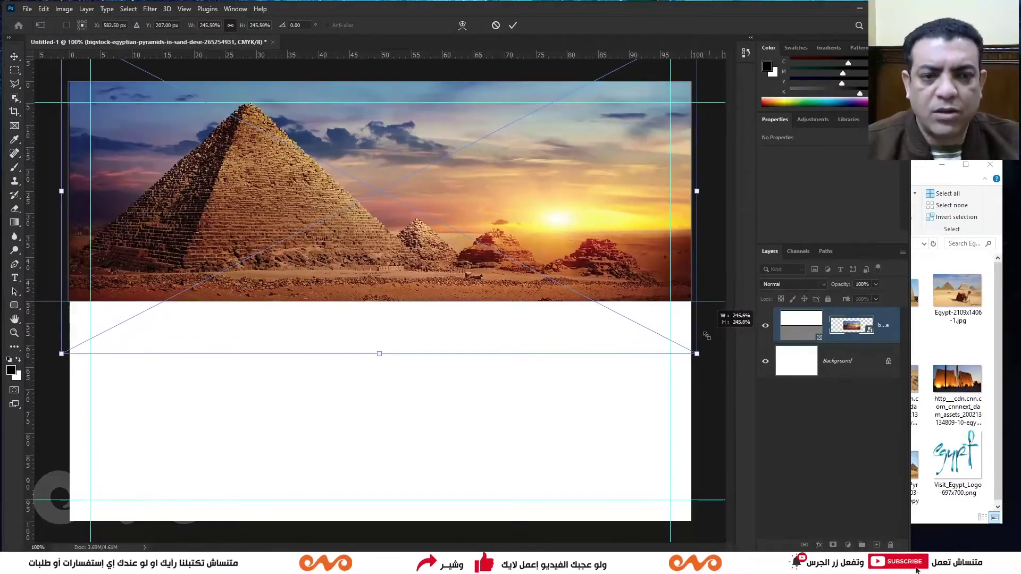
key(Return)
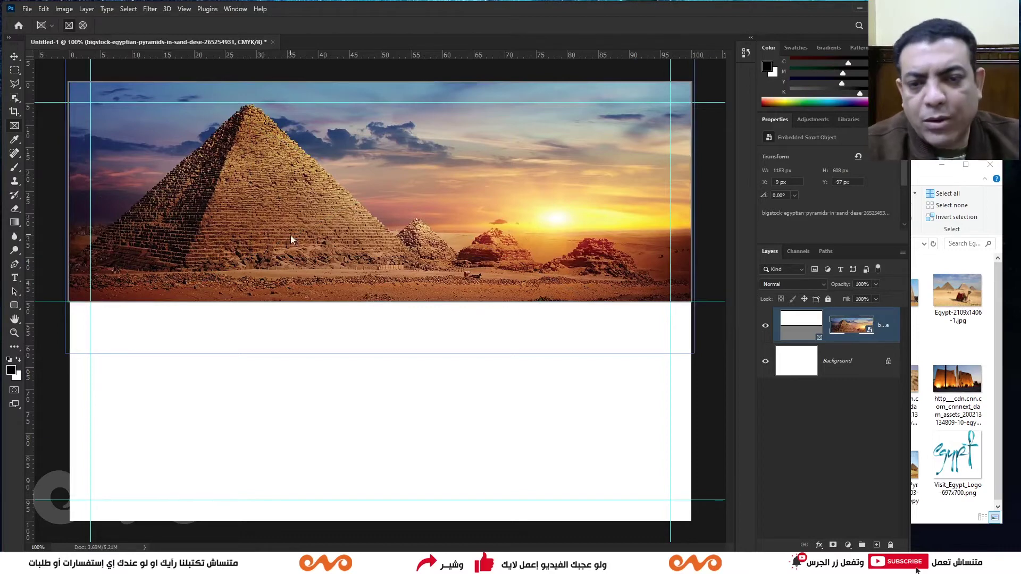
Step: Nudge the banner frame and the pyramids photo inside it into position
click(793, 336)
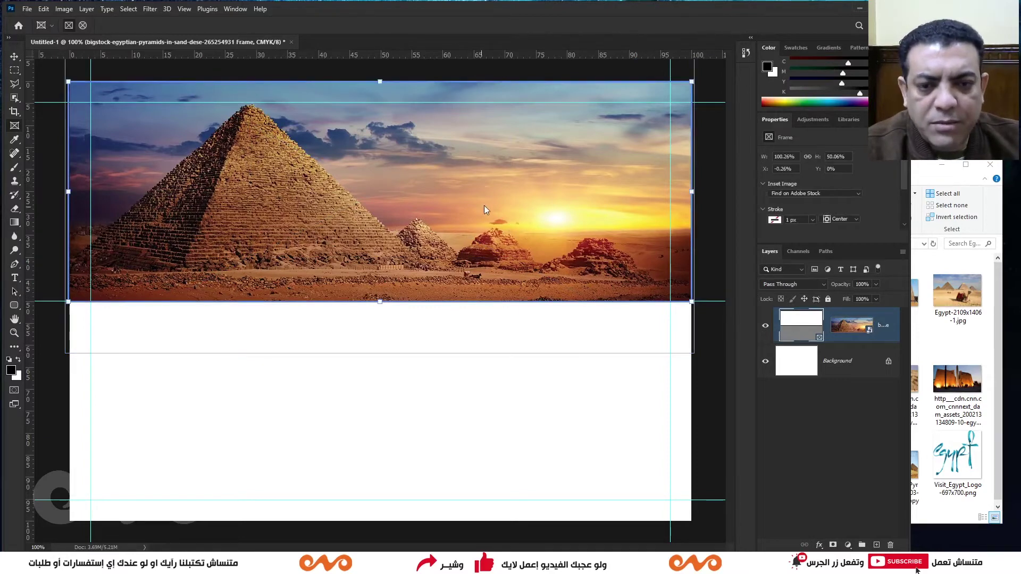
drag(484, 209, 490, 209)
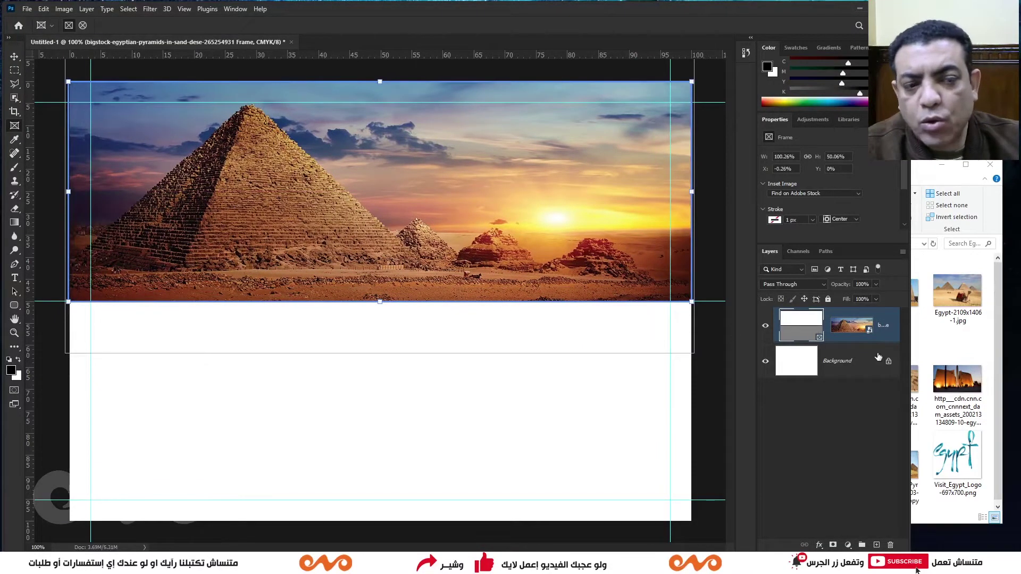
click(852, 325)
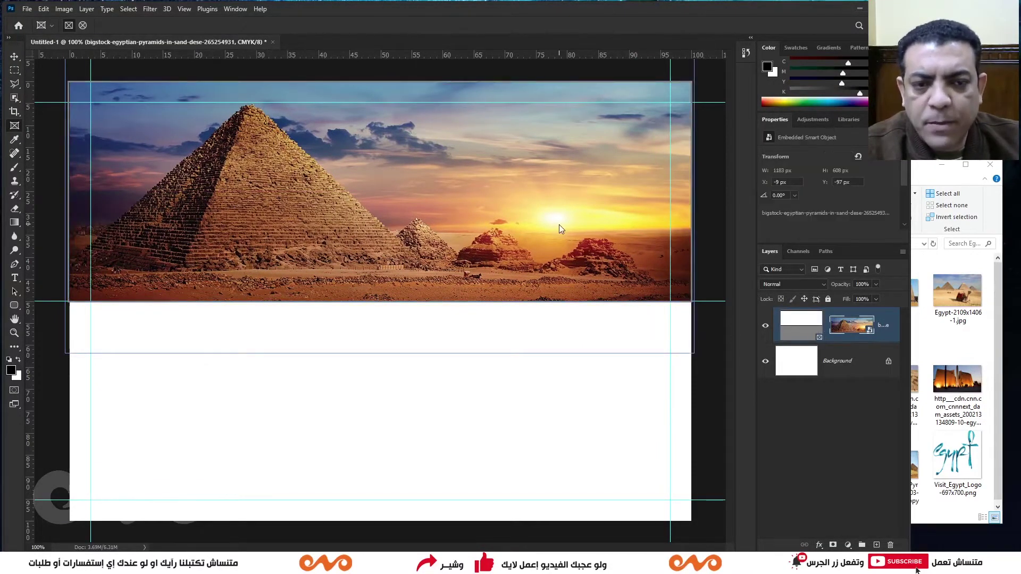
drag(559, 226, 543, 225)
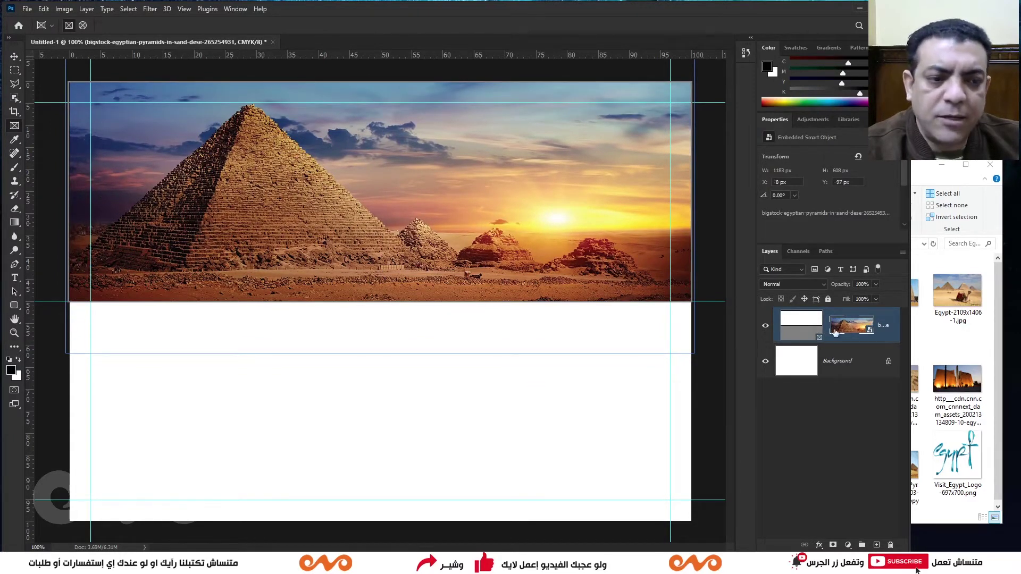
click(804, 326)
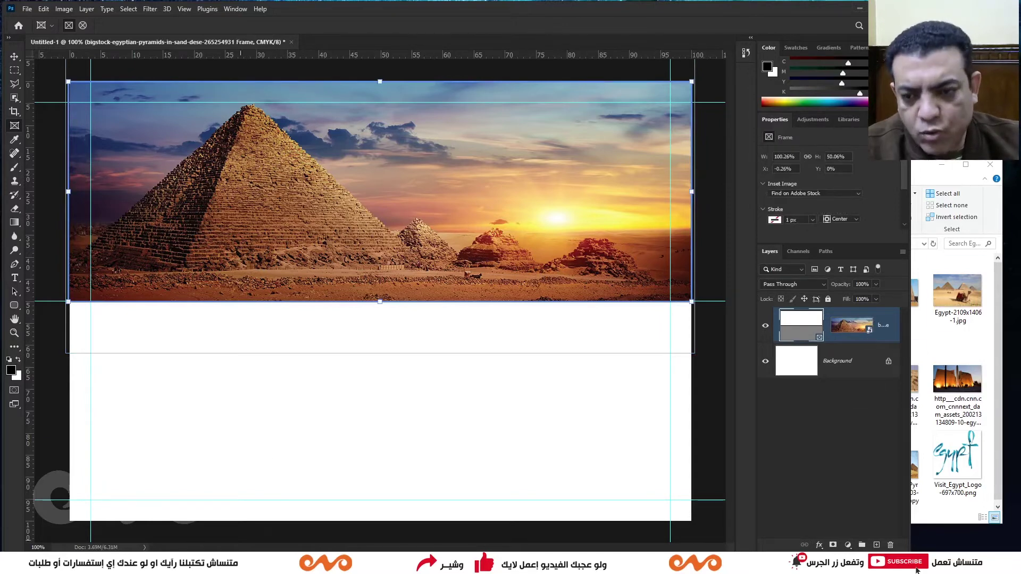
click(958, 381)
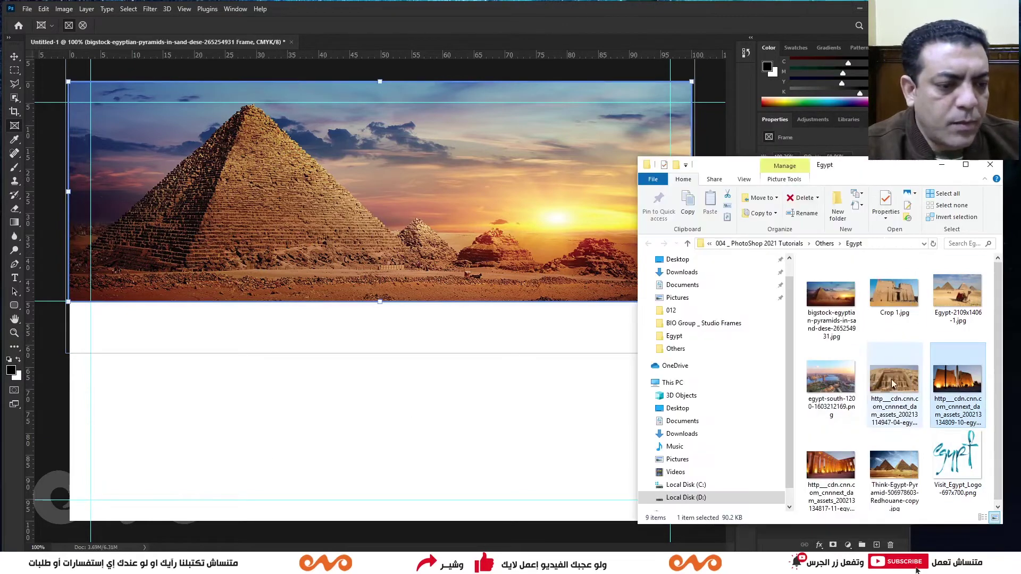
click(894, 383)
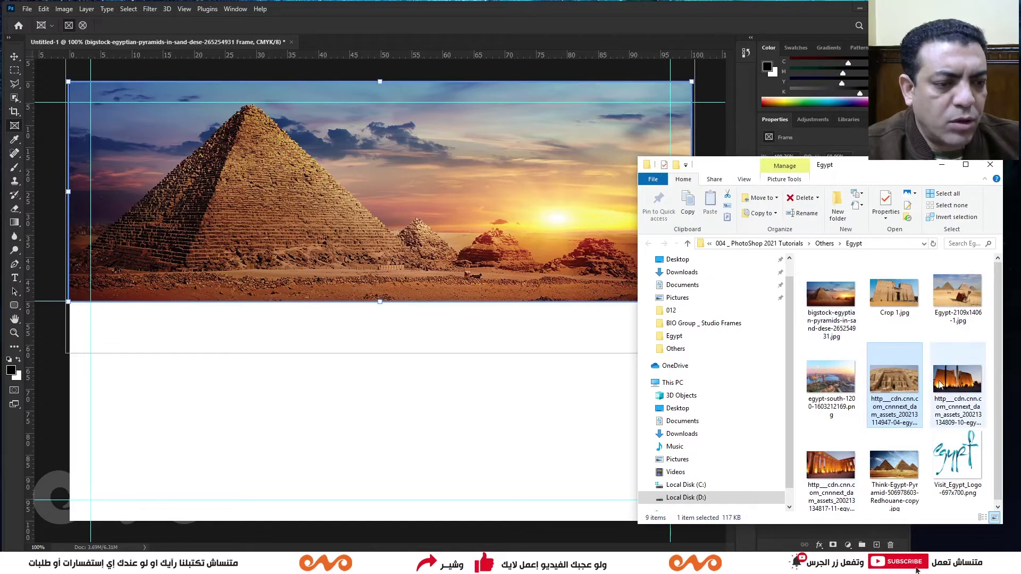
click(836, 468)
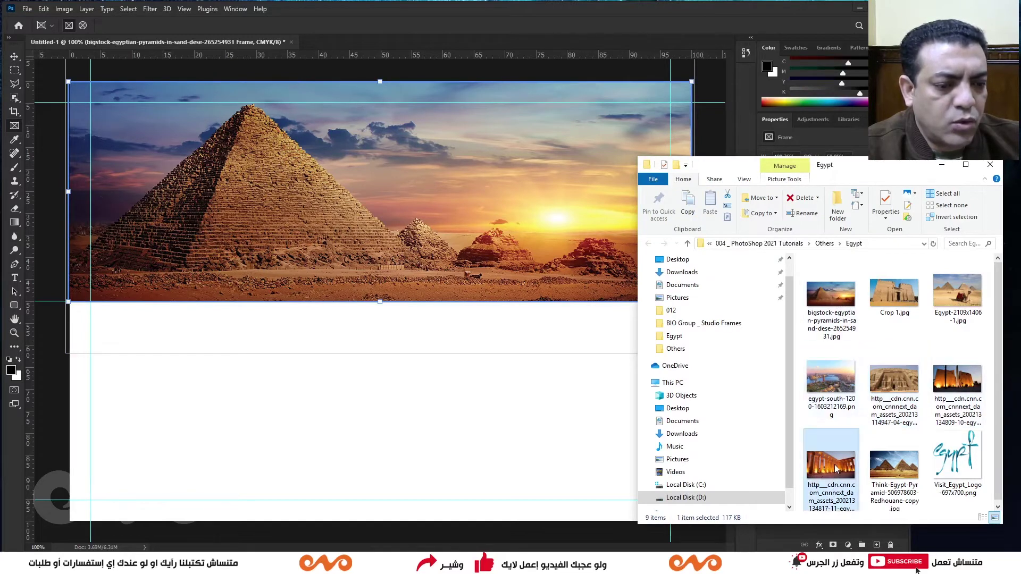
drag(836, 468, 268, 452)
drag(169, 443, 168, 439)
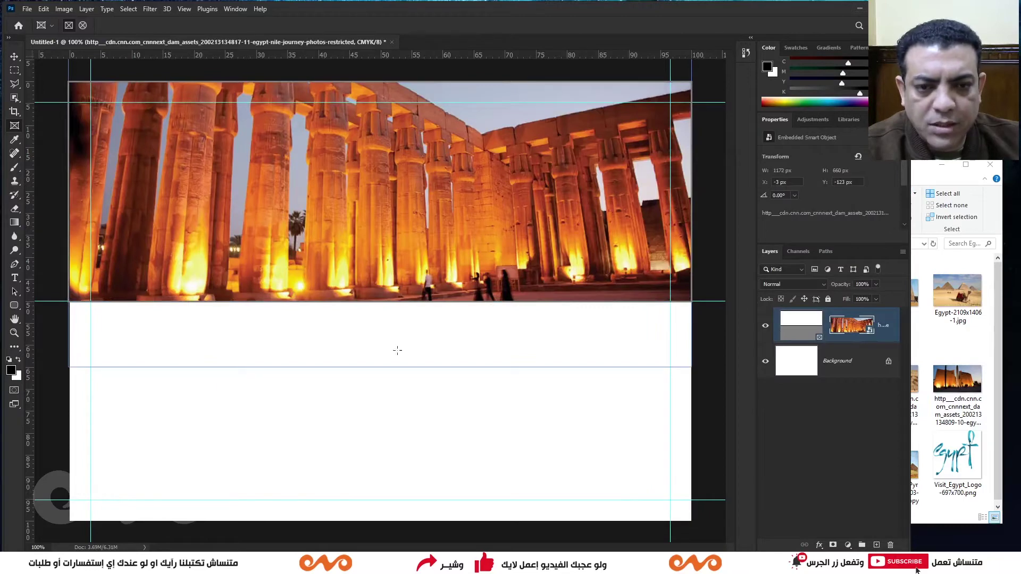
key(ctrl+z)
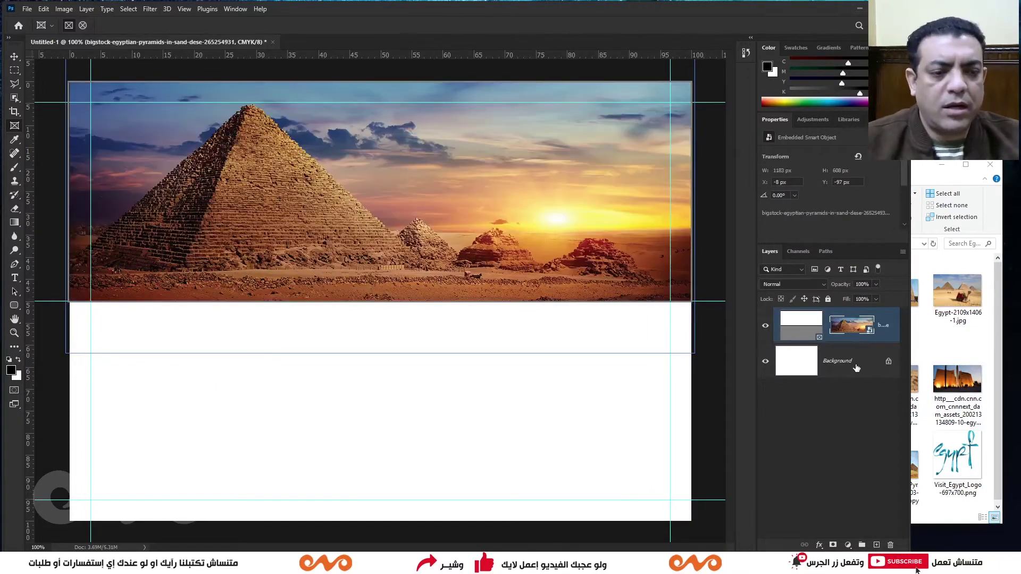
click(810, 371)
click(811, 324)
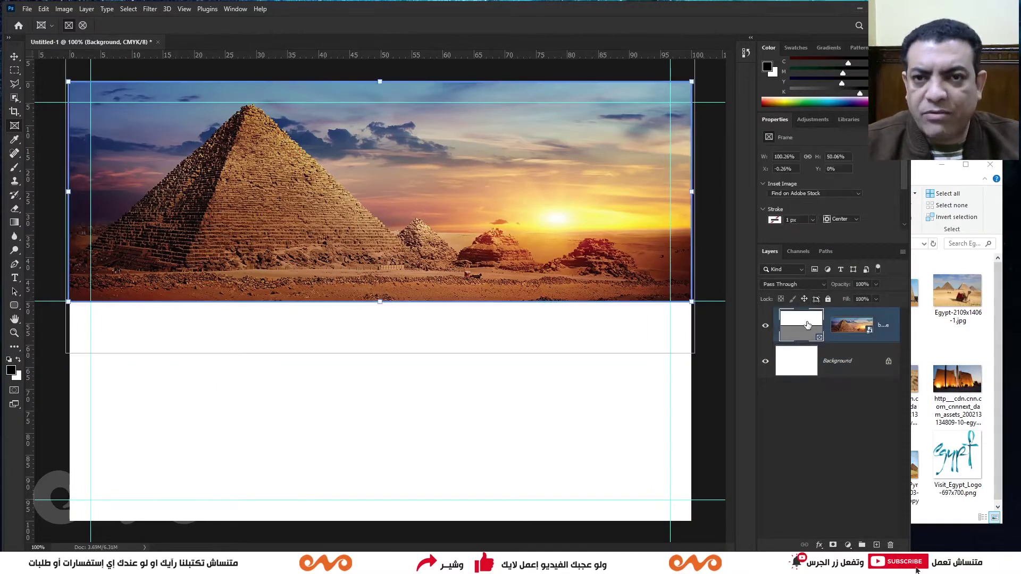
Step: Place the temple columns photo on the white area, shrunk and moved left
click(816, 370)
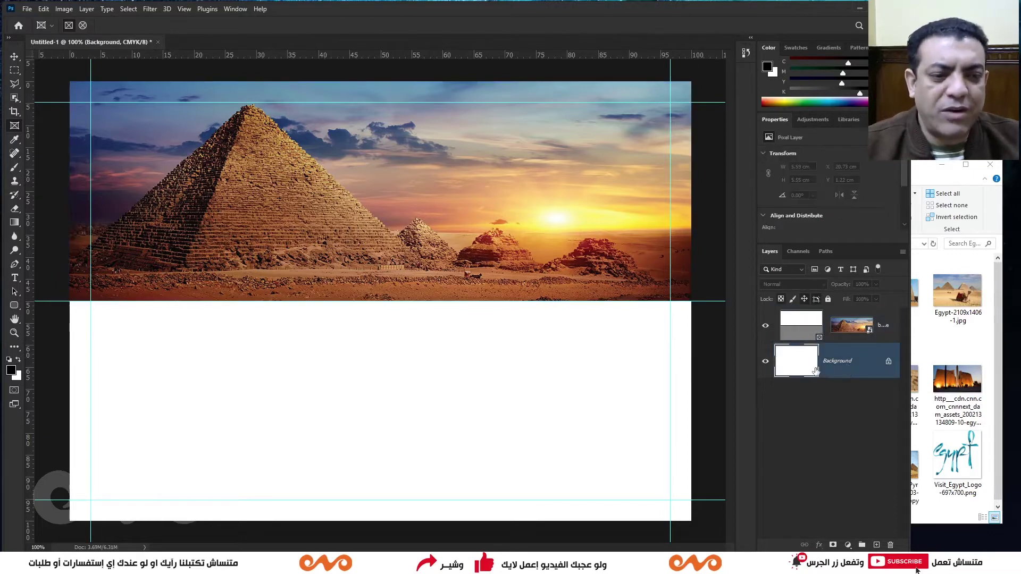
click(922, 174)
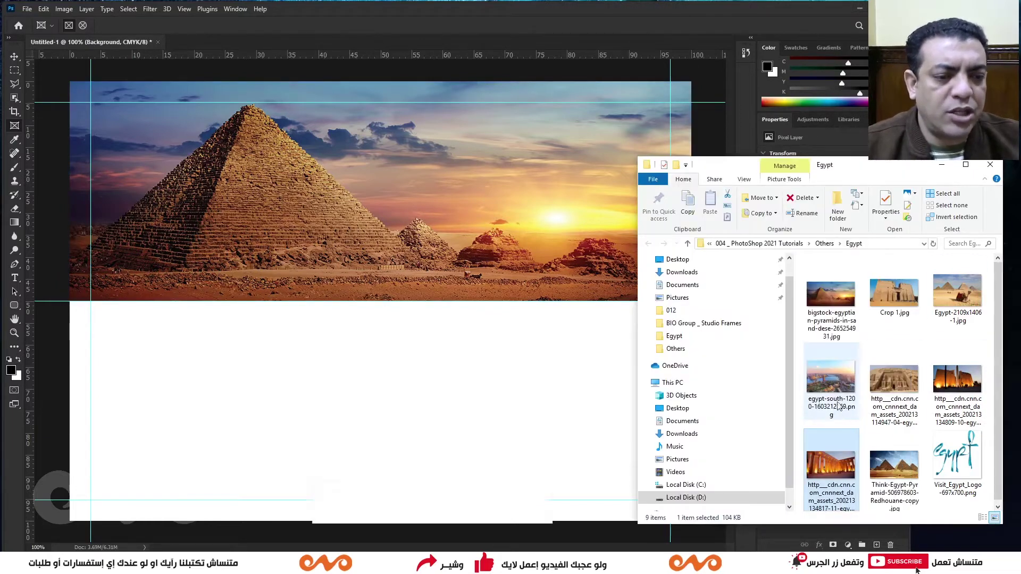
mouse_move(831, 468)
mouse_down()
mouse_move(213, 448)
mouse_move(163, 433)
mouse_up()
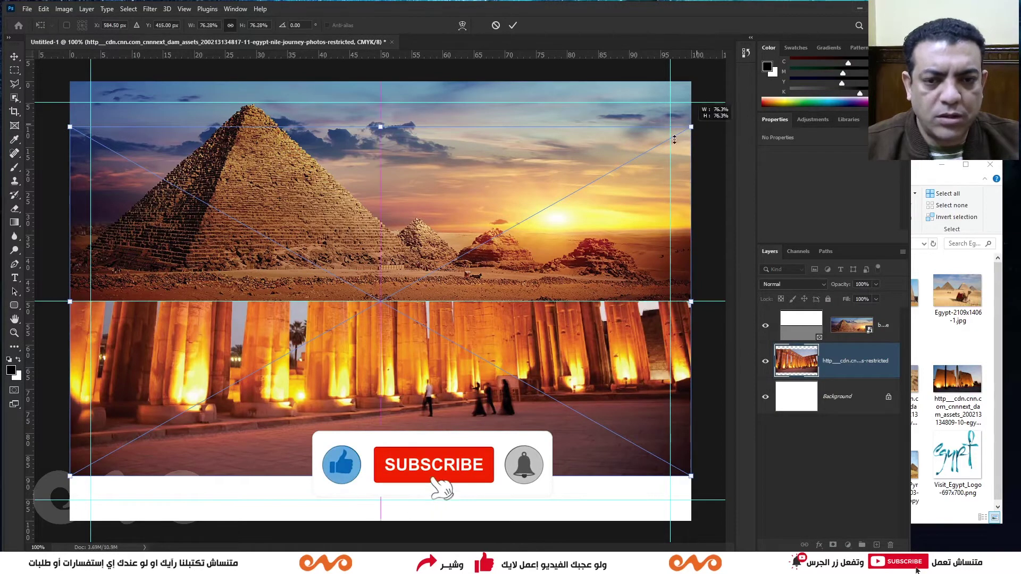
mouse_move(381, 126)
mouse_down()
mouse_move(486, 249)
mouse_move(404, 354)
mouse_up()
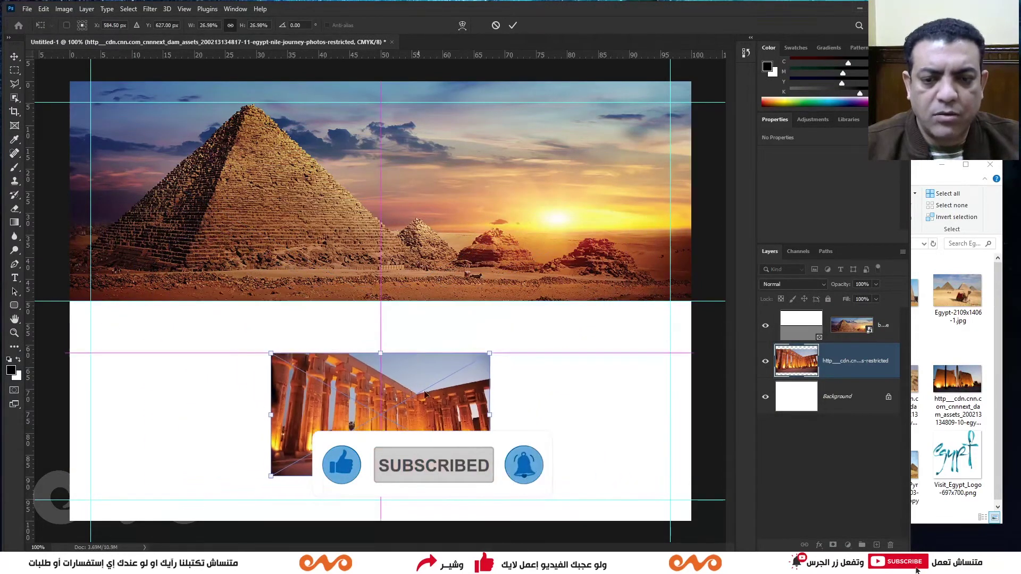
drag(431, 408, 255, 409)
key(Return)
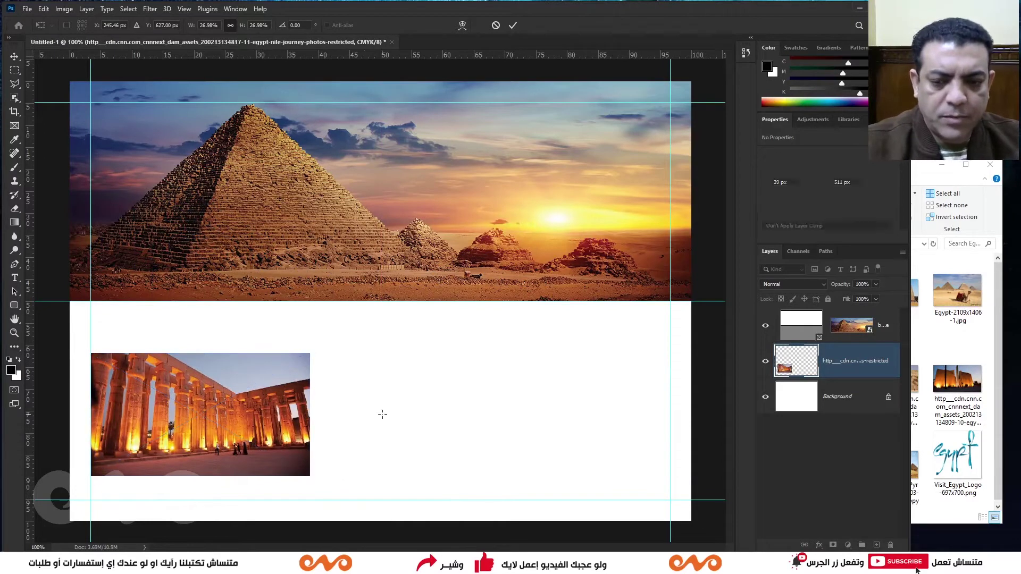
Step: Place the Abu Simbel photo, shrunk and positioned beside the temple photo
click(942, 169)
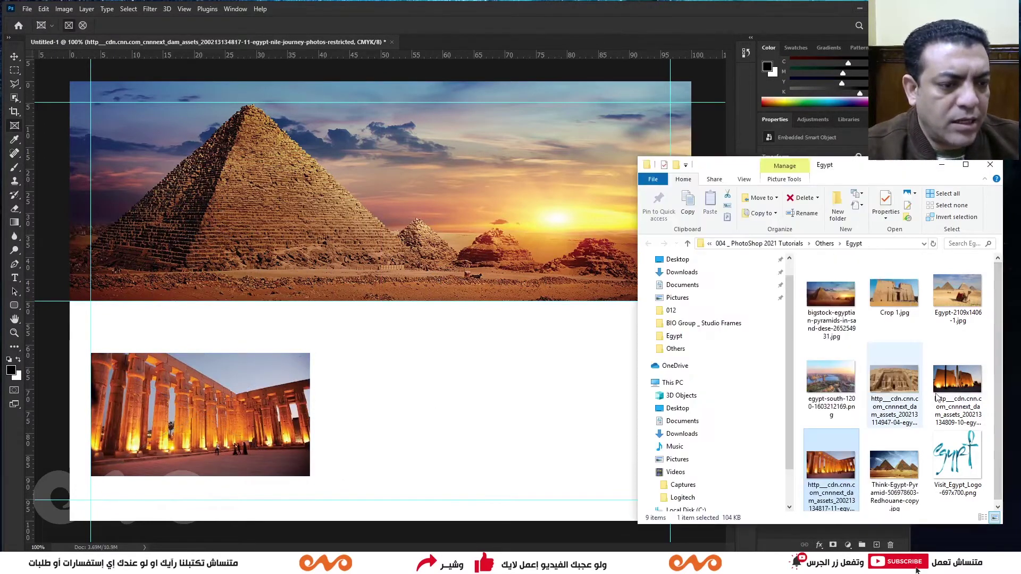
click(963, 383)
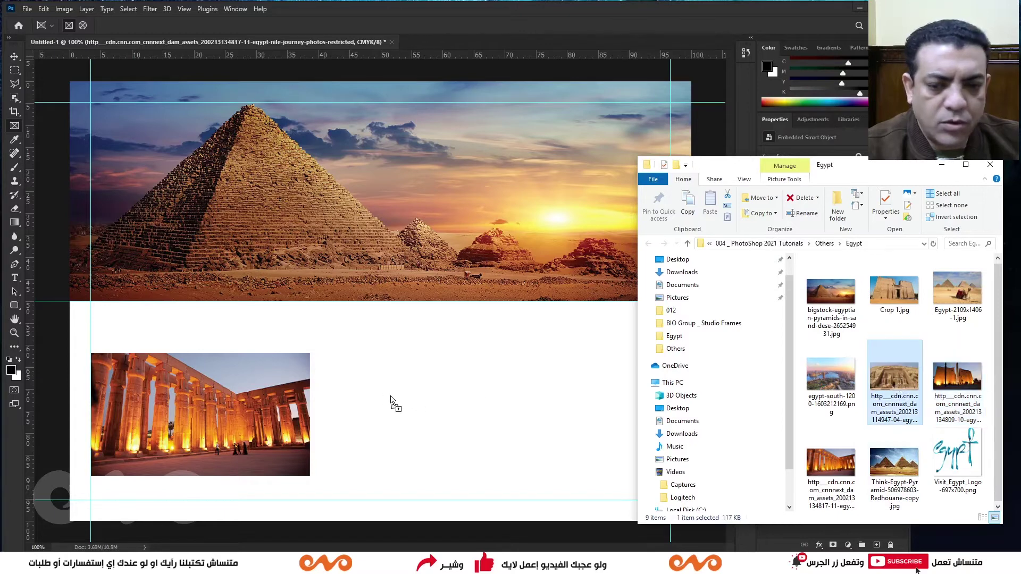
drag(899, 382, 376, 403)
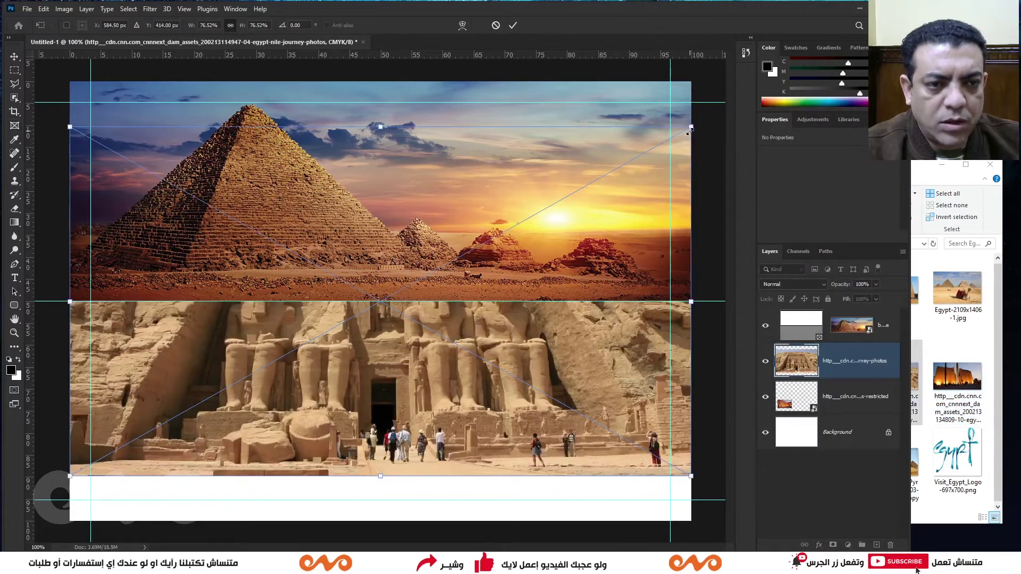
mouse_move(689, 131)
mouse_down()
mouse_move(303, 346)
mouse_move(450, 341)
mouse_up()
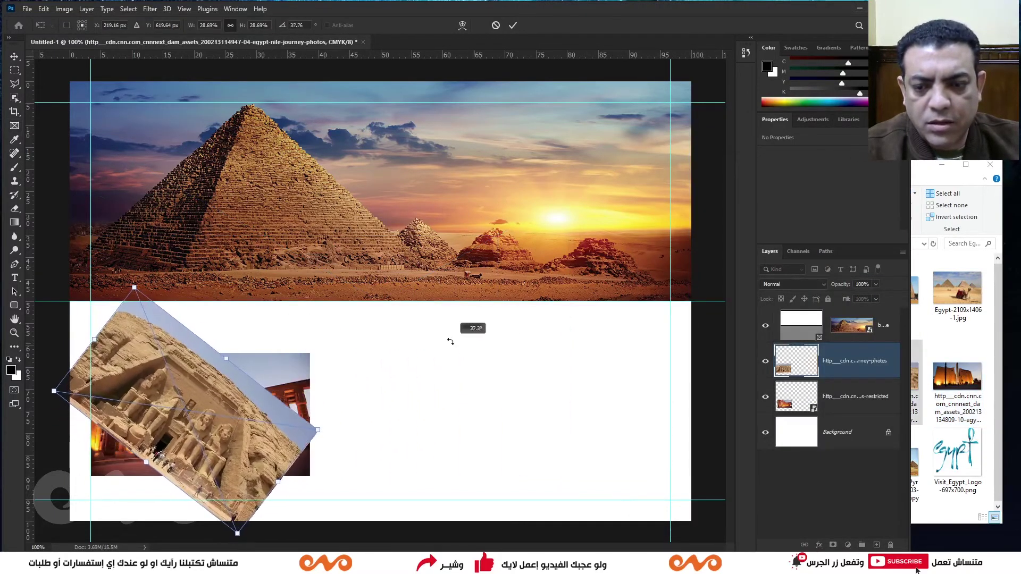
key(ctrl+z)
mouse_move(221, 399)
mouse_down()
mouse_move(479, 418)
mouse_move(471, 414)
mouse_up()
key(Return)
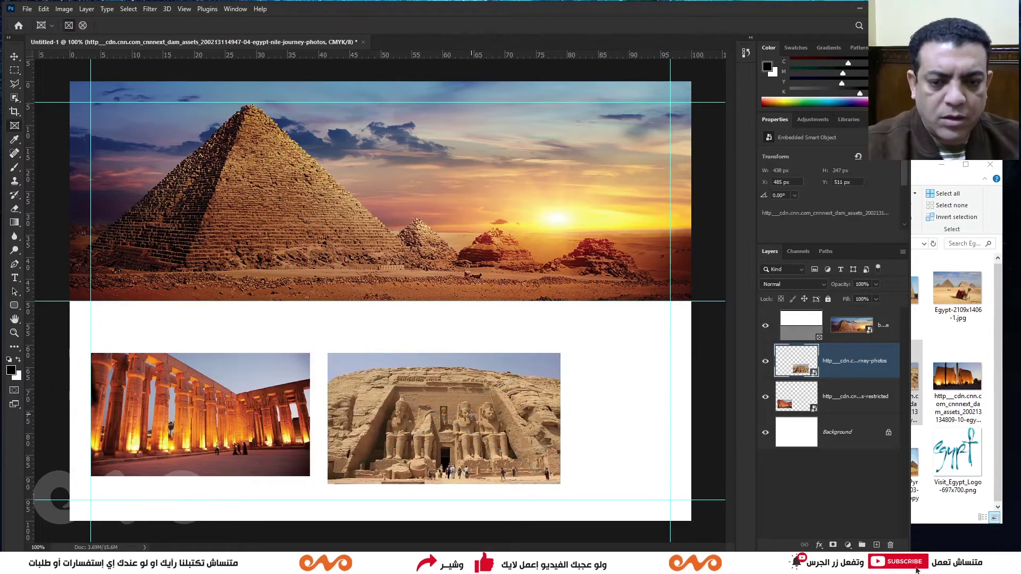
Step: Place the Egypt-2109x1406-1.jpg camel photo at lower right, scaled down
click(917, 336)
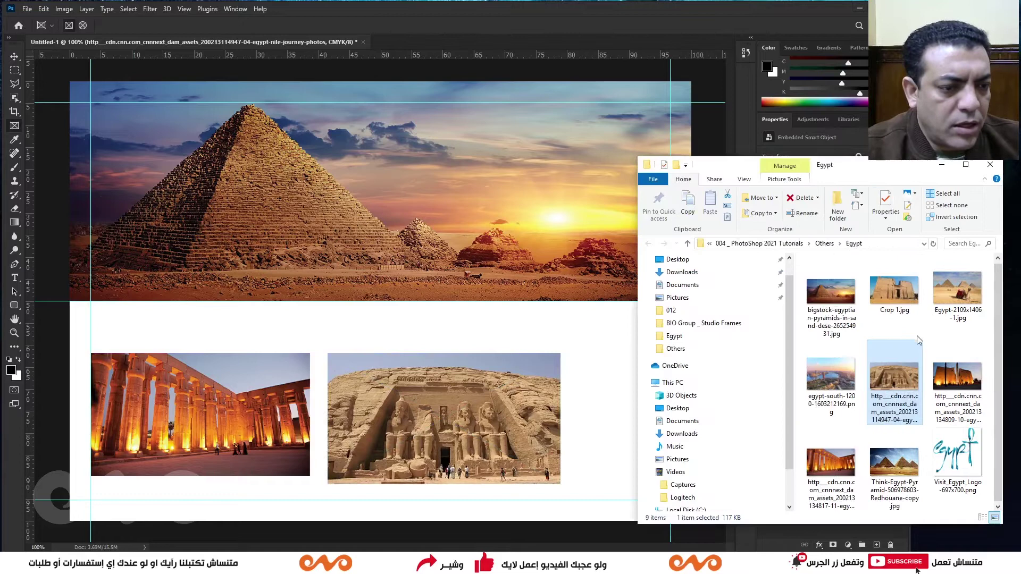
click(955, 300)
drag(566, 402, 566, 403)
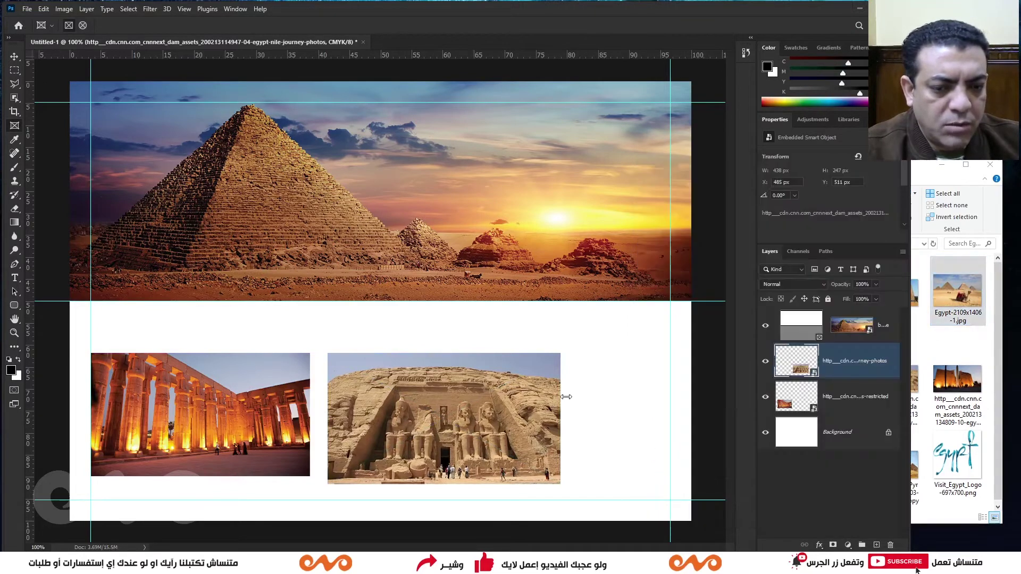
mouse_move(337, 435)
mouse_down()
mouse_move(471, 382)
mouse_move(440, 366)
mouse_up()
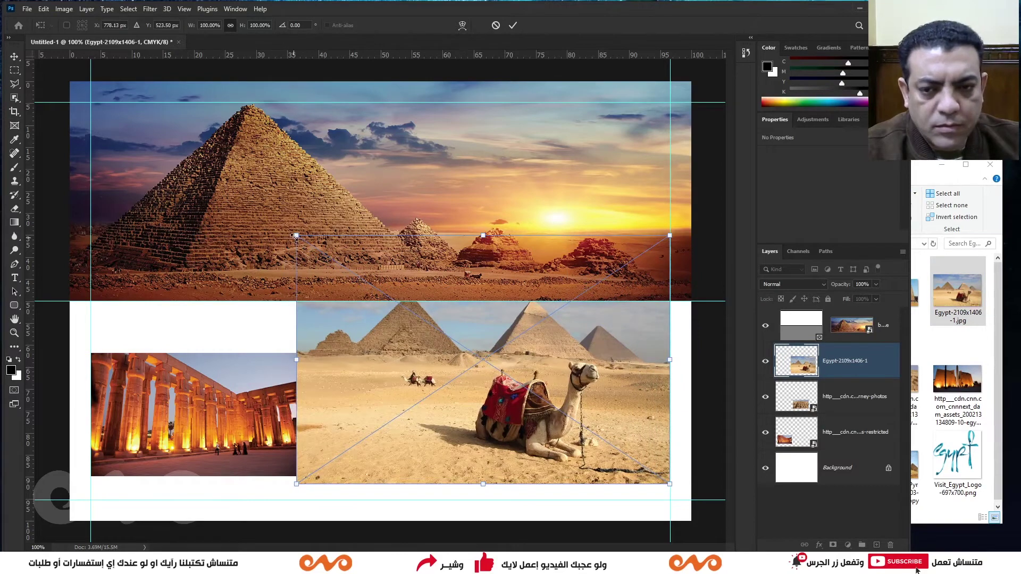
mouse_move(295, 236)
mouse_down()
mouse_move(429, 310)
mouse_move(413, 313)
mouse_up()
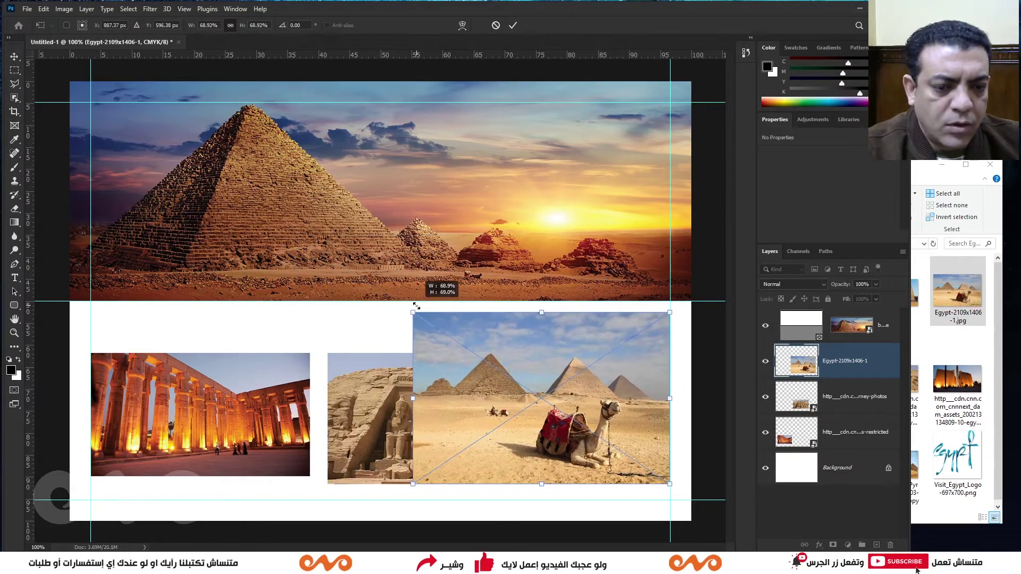
key(Return)
key(k)
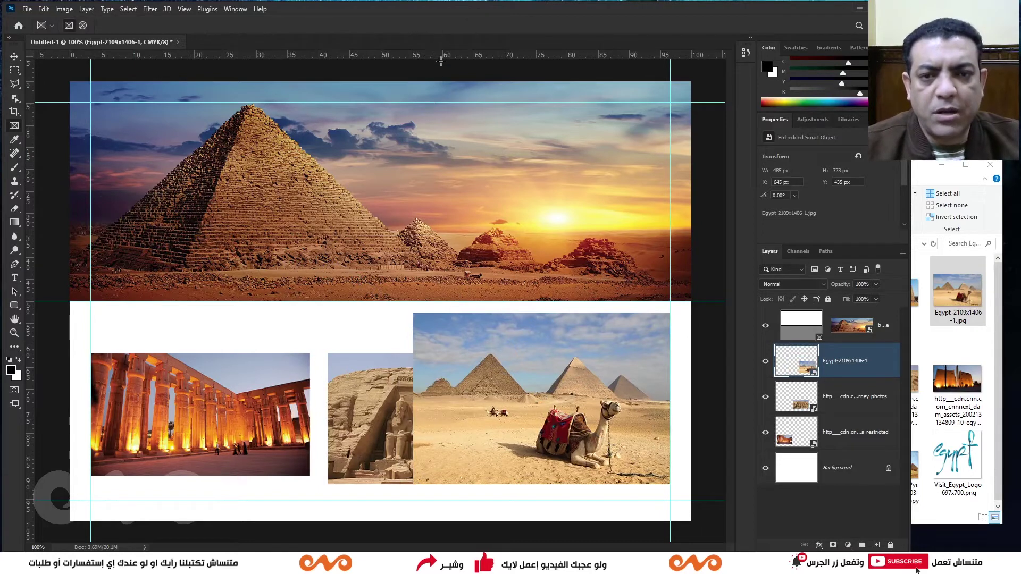
Step: Guide the temple photo's top and bottom edges, hide the camel and Abu Simbel photos, maximize Photoshop
drag(445, 58, 406, 354)
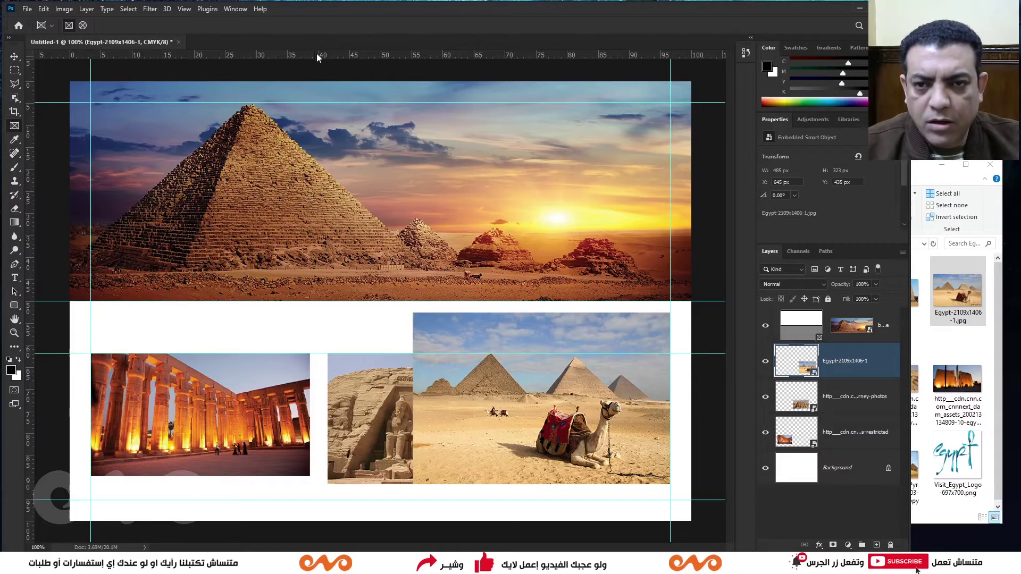
drag(317, 57, 376, 469)
click(765, 361)
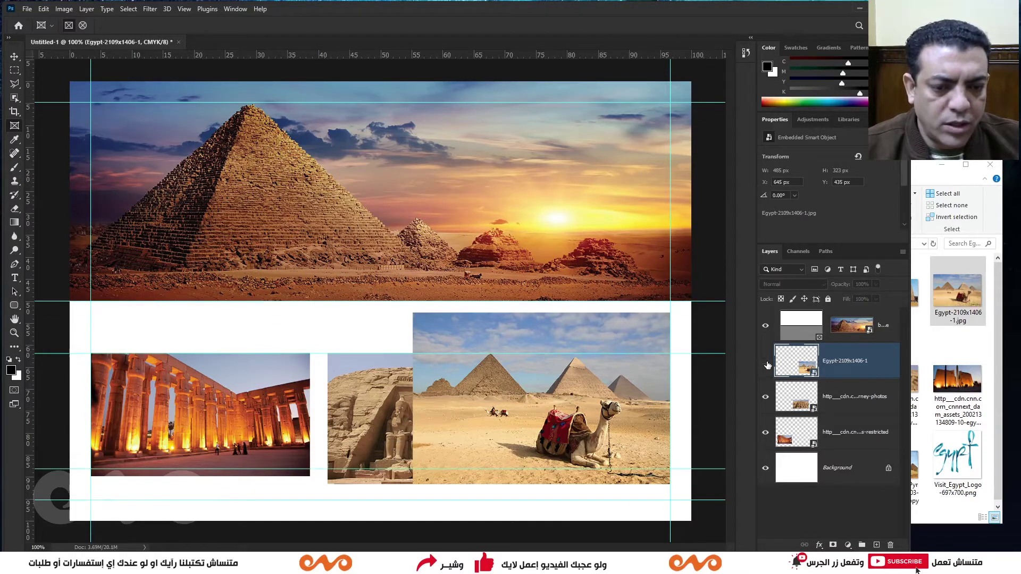
click(766, 397)
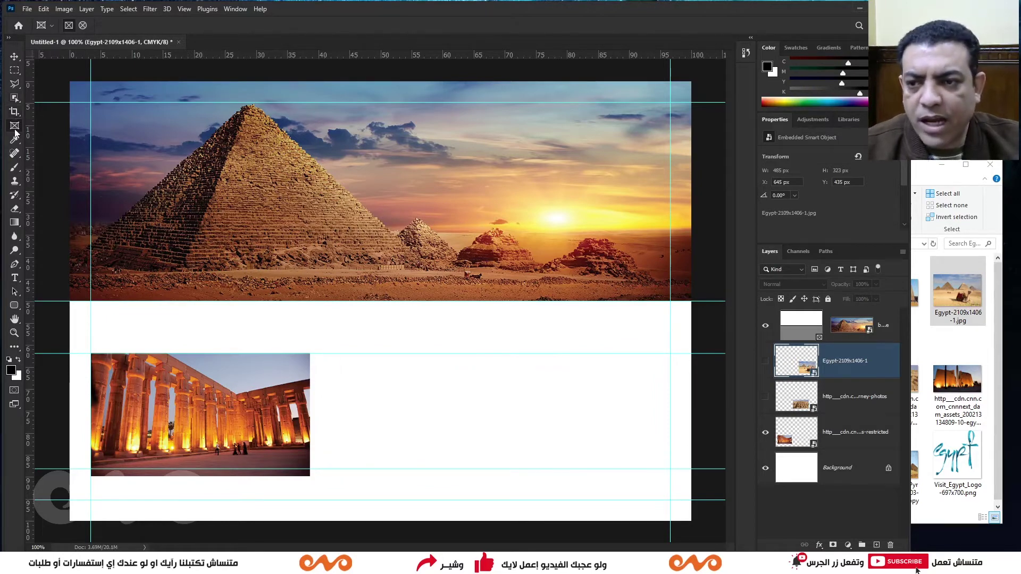
click(798, 433)
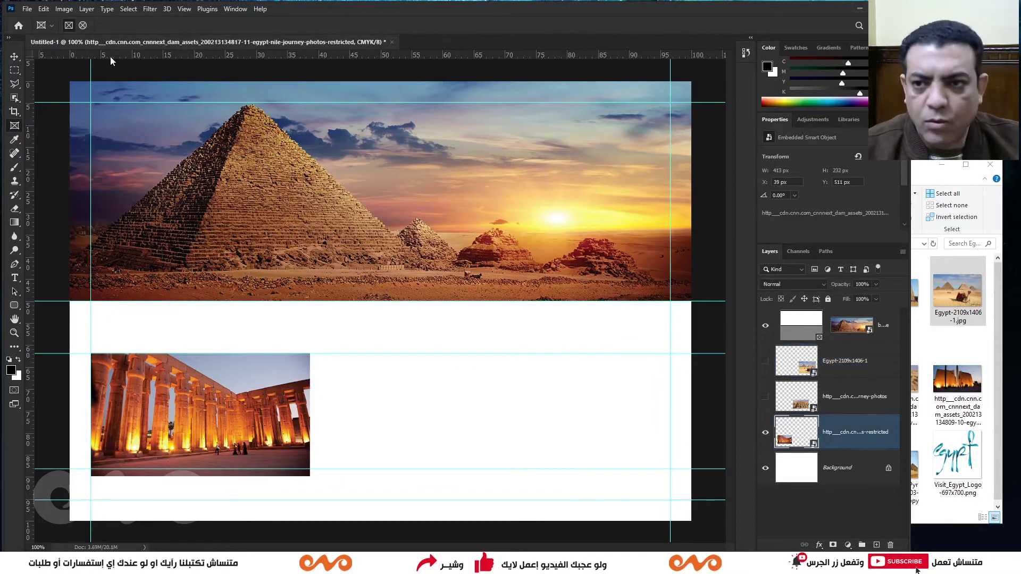
double_click(324, 17)
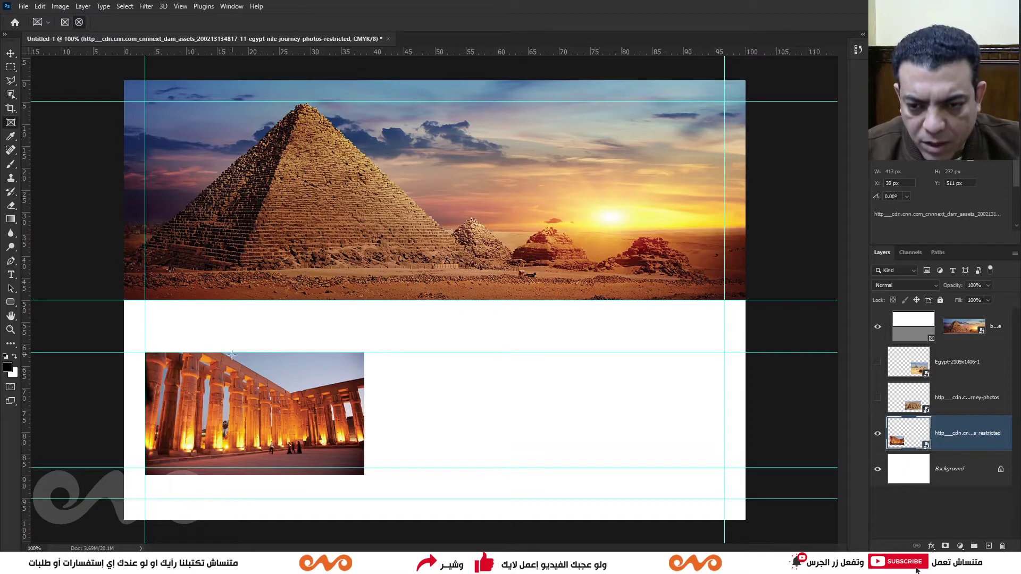
Step: Draw a circular frame over the temple photo between the two guides
drag(234, 352, 361, 467)
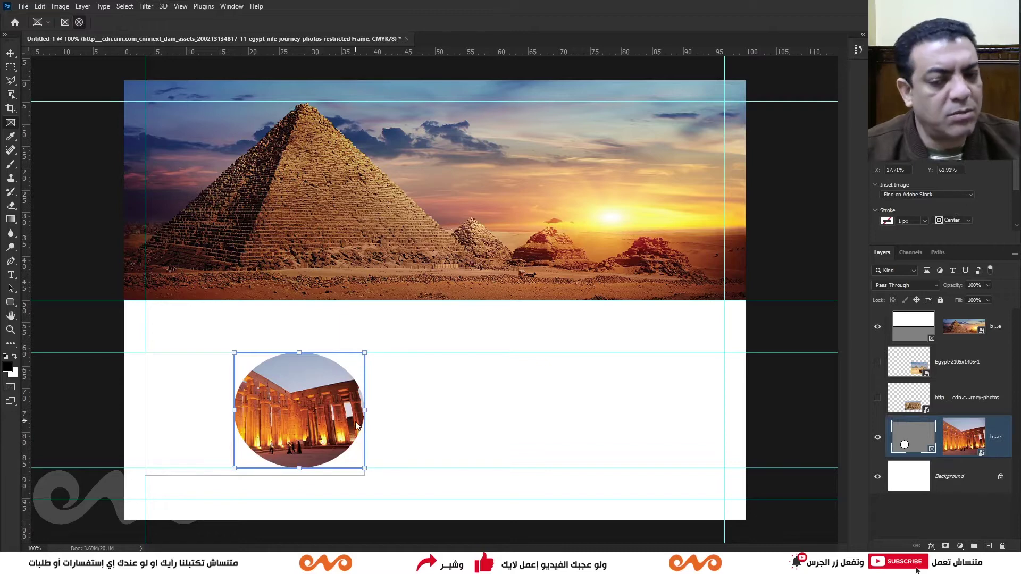
key(ctrl+z)
drag(363, 352, 147, 468)
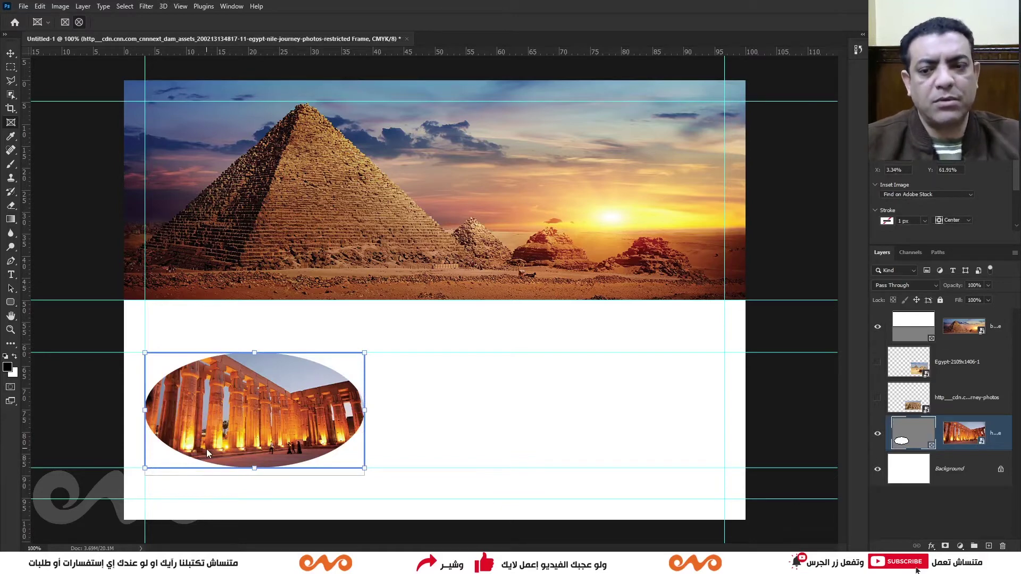
key(ctrl+z)
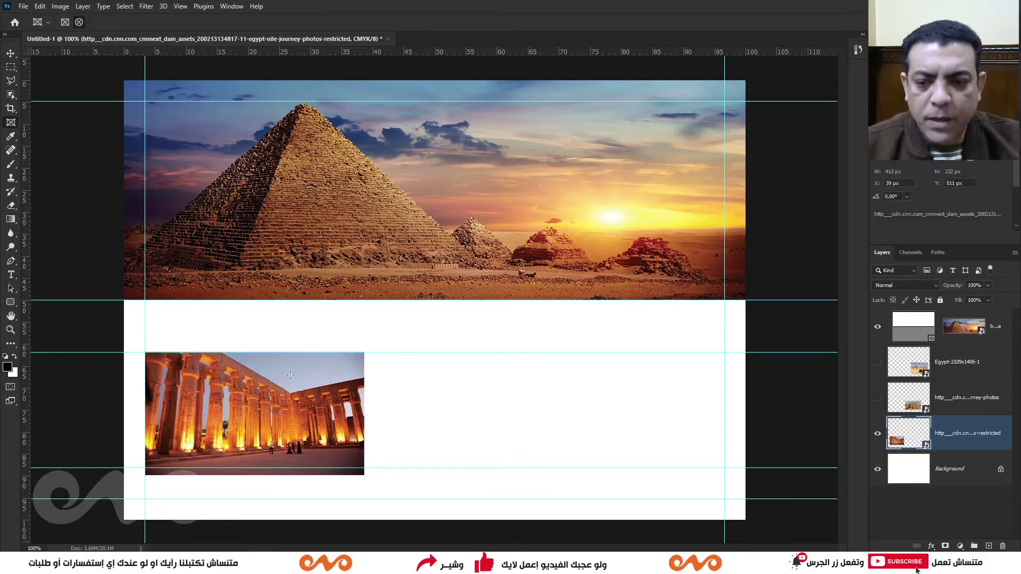
mouse_move(337, 352)
mouse_down()
mouse_move(162, 452)
mouse_move(163, 468)
mouse_up()
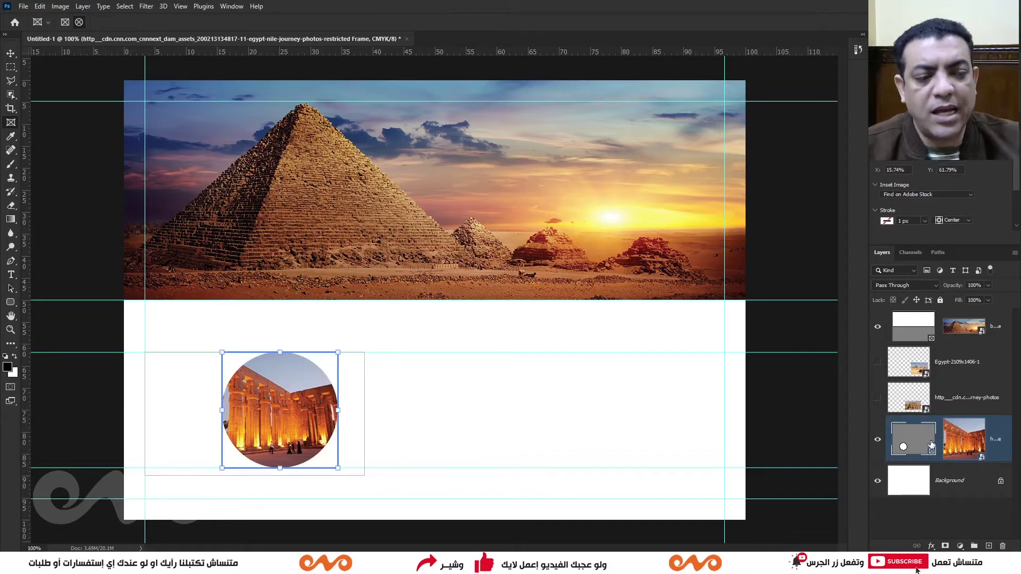
Step: Resize the temple photo to fit the circle and move the circle further left
click(963, 451)
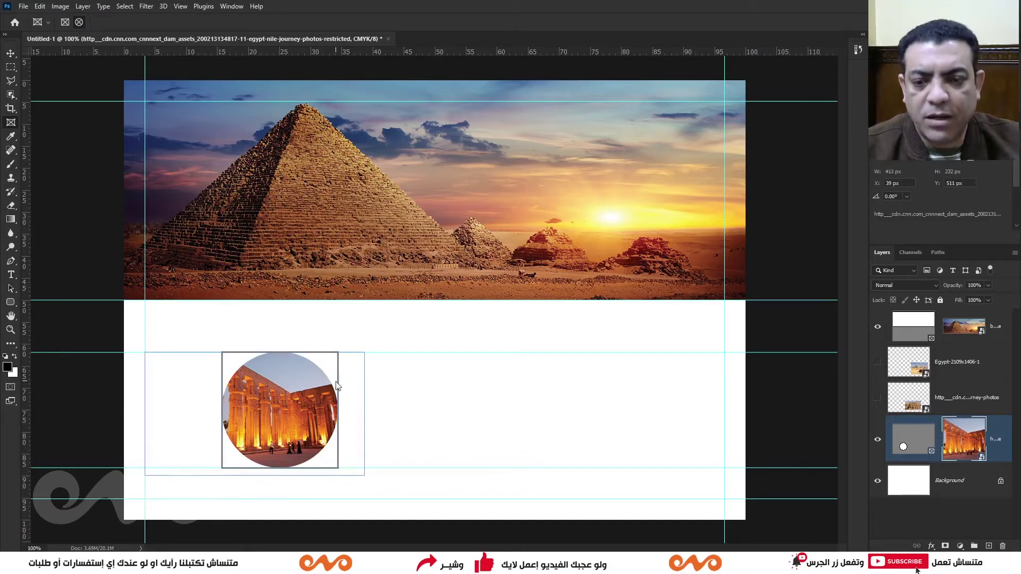
key(v)
key(ctrl+t)
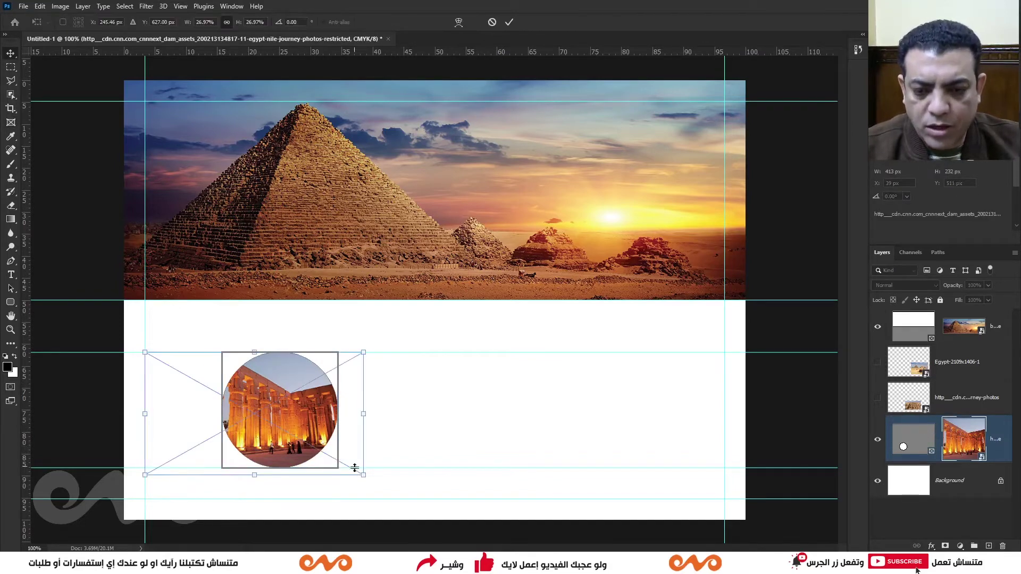
drag(363, 474, 354, 470)
key(Return)
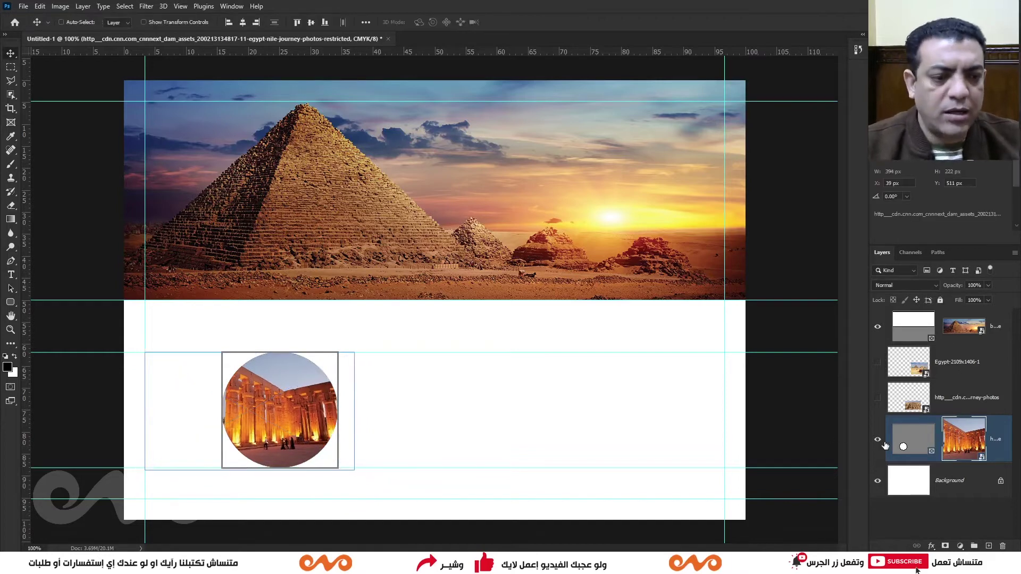
drag(285, 364, 263, 363)
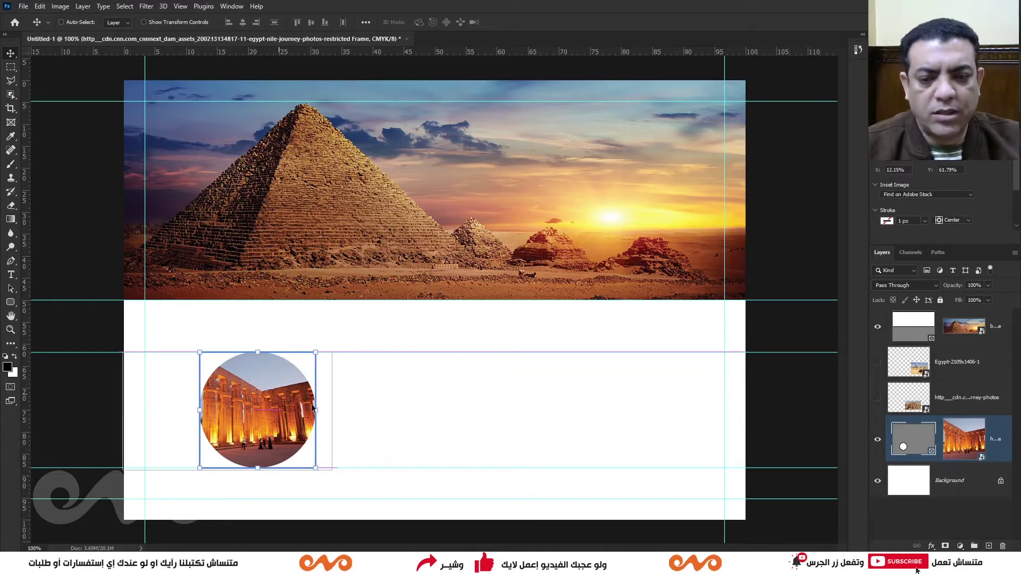
click(910, 398)
Step: Show the Abu Simbel and camel photos again and crop each into a circular frame
click(877, 399)
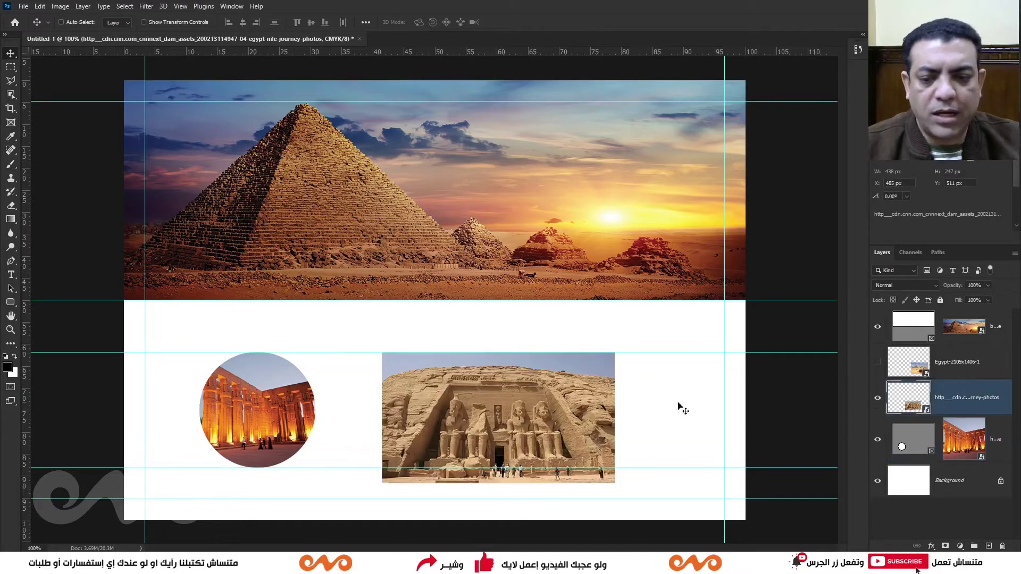
click(10, 123)
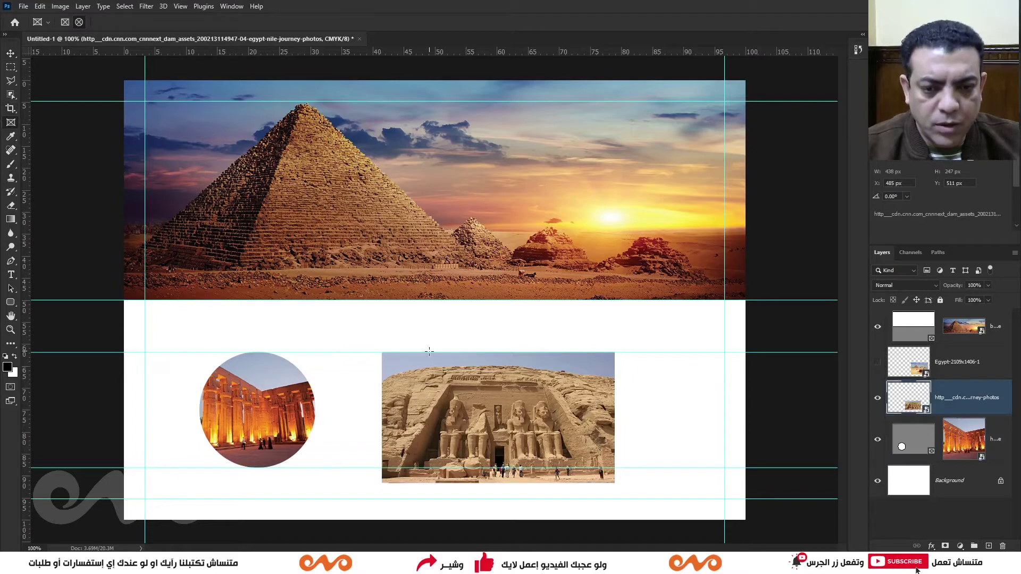
drag(430, 351, 560, 474)
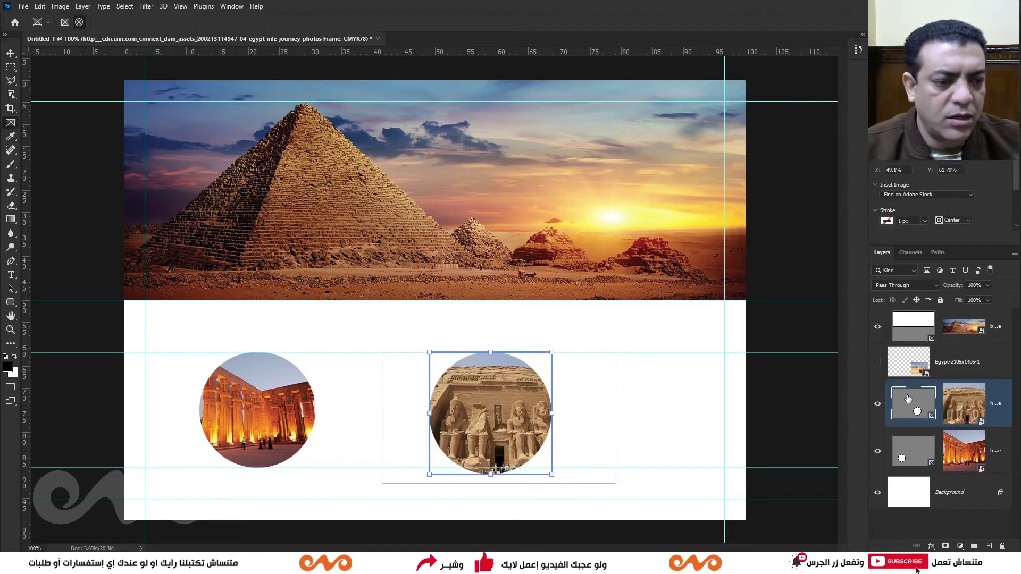
click(940, 373)
click(878, 362)
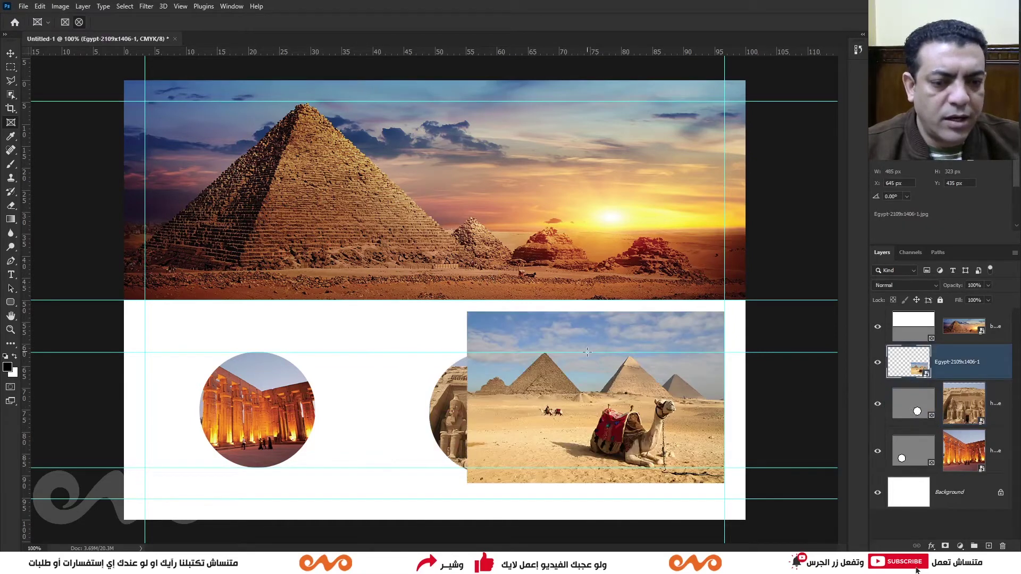
mouse_move(581, 353)
mouse_down()
mouse_move(711, 466)
mouse_move(690, 468)
mouse_up()
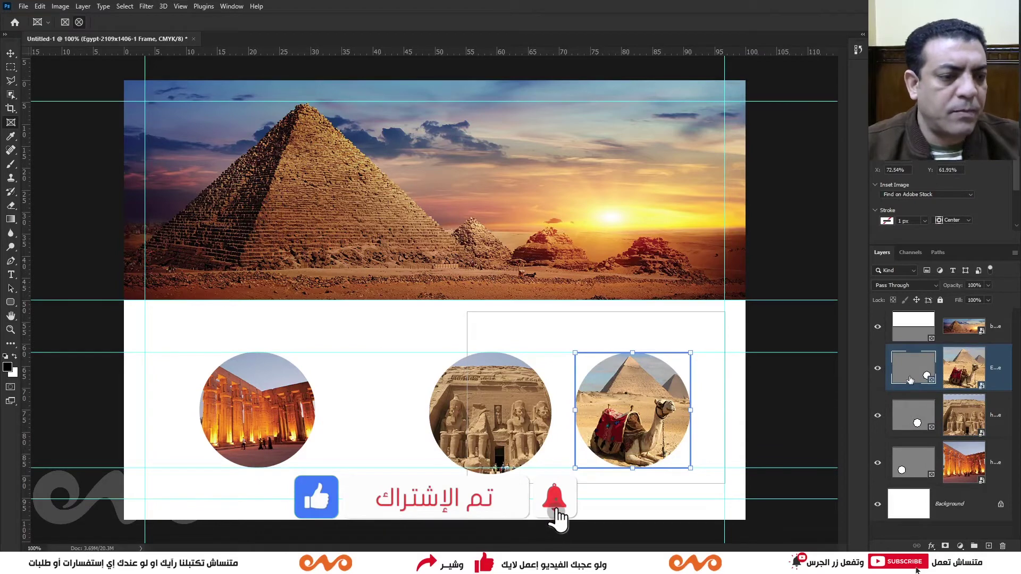
Step: Create a New Guide Layout with 5 columns and gutters across the page
key(v)
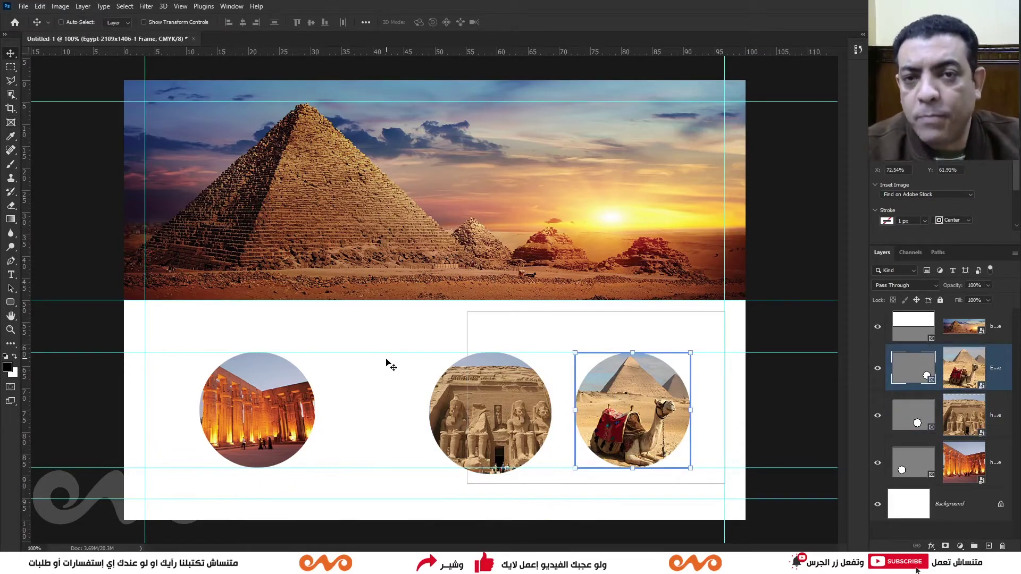
click(180, 6)
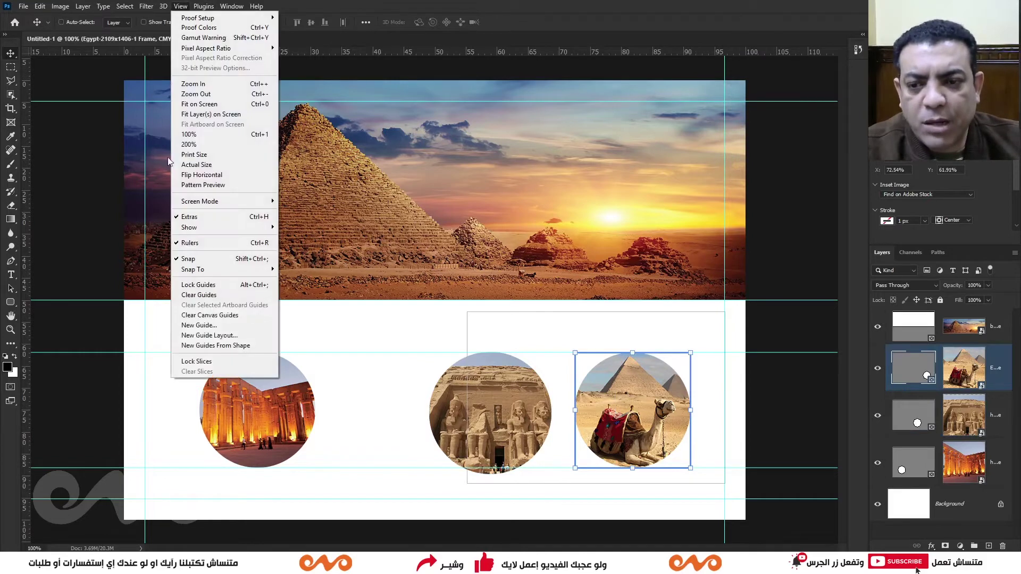
click(222, 335)
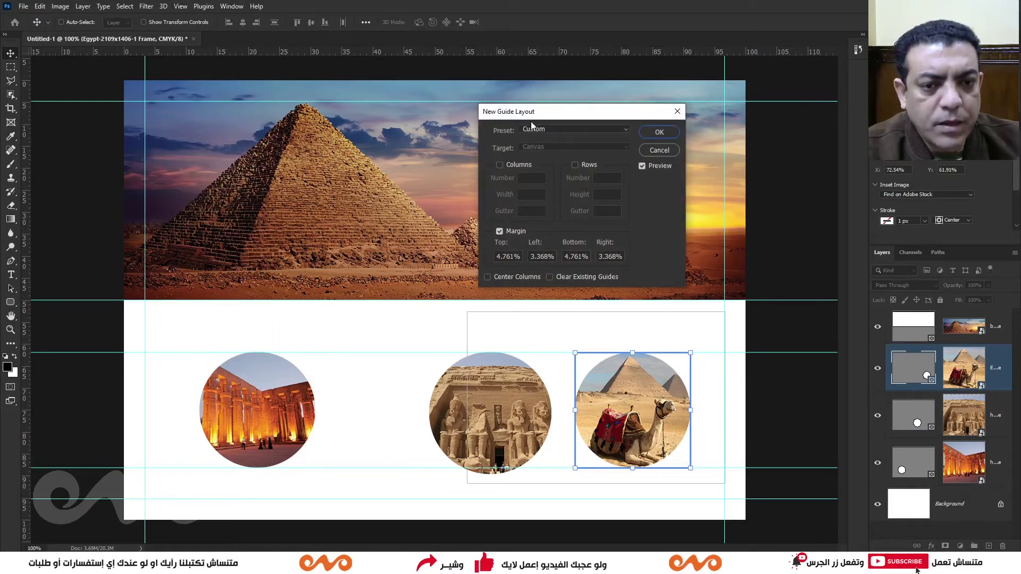
click(519, 166)
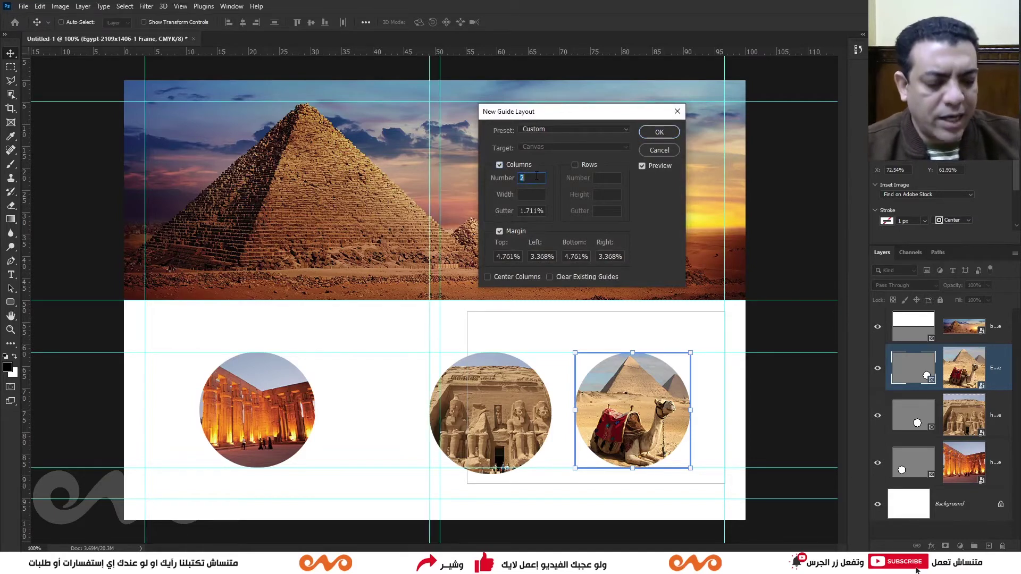
text(5)
key(Tab)
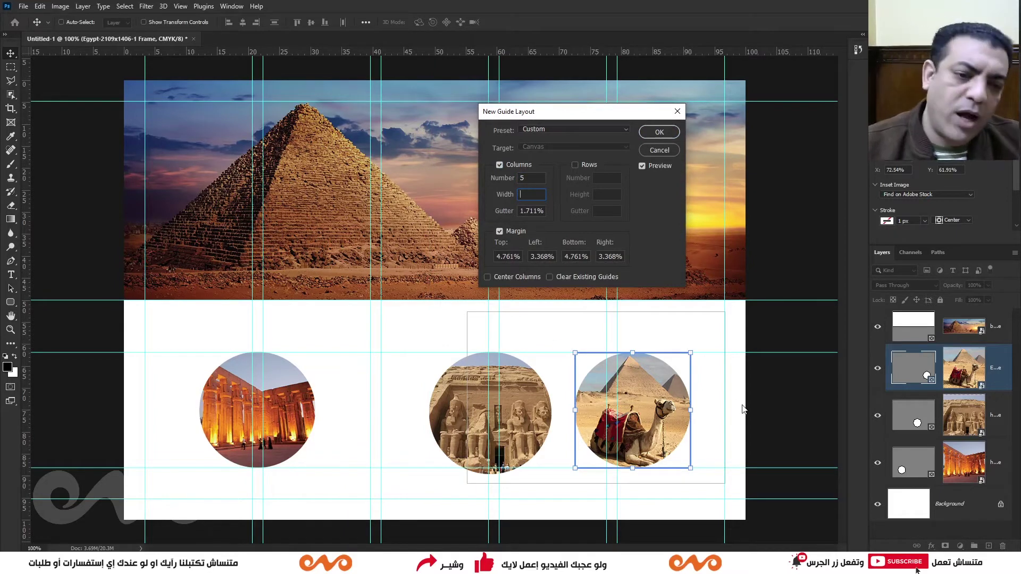
click(659, 132)
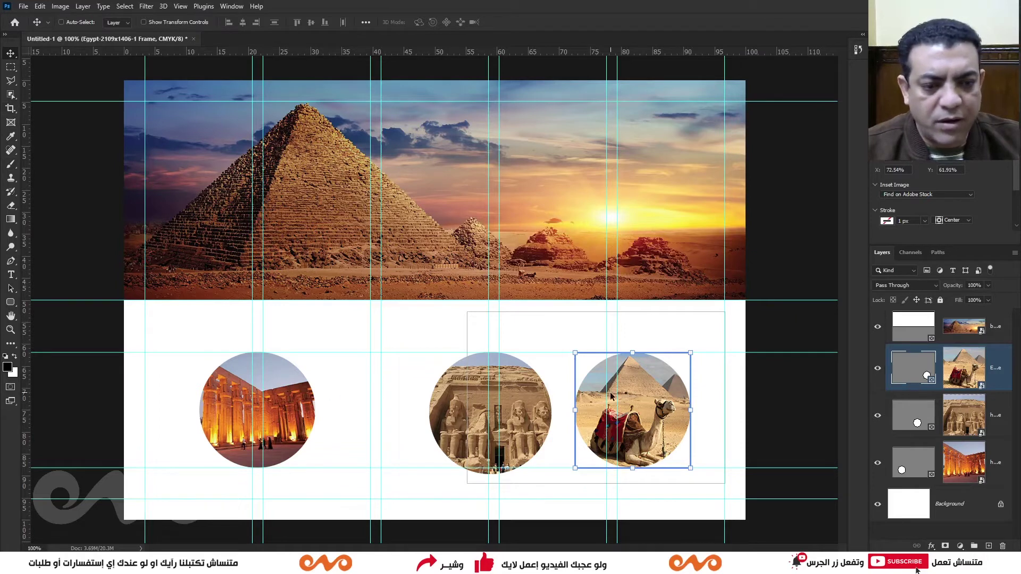
Step: Move the camel and Abu Simbel circles so they sit side by side right of centre
drag(611, 396, 581, 394)
key(ctrl)
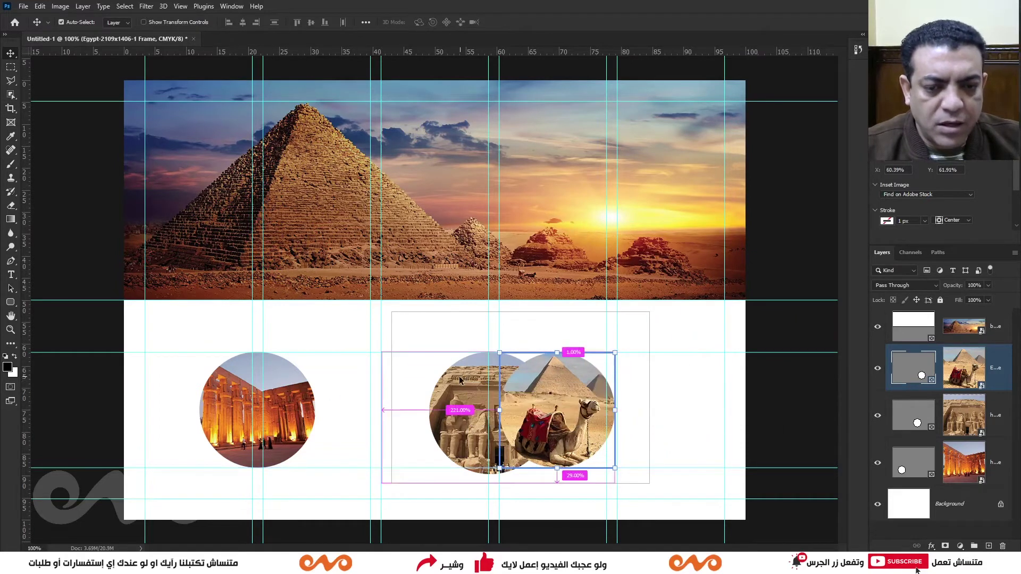
key(shift+Right)
key(shift+Right)
key(shift+Right)
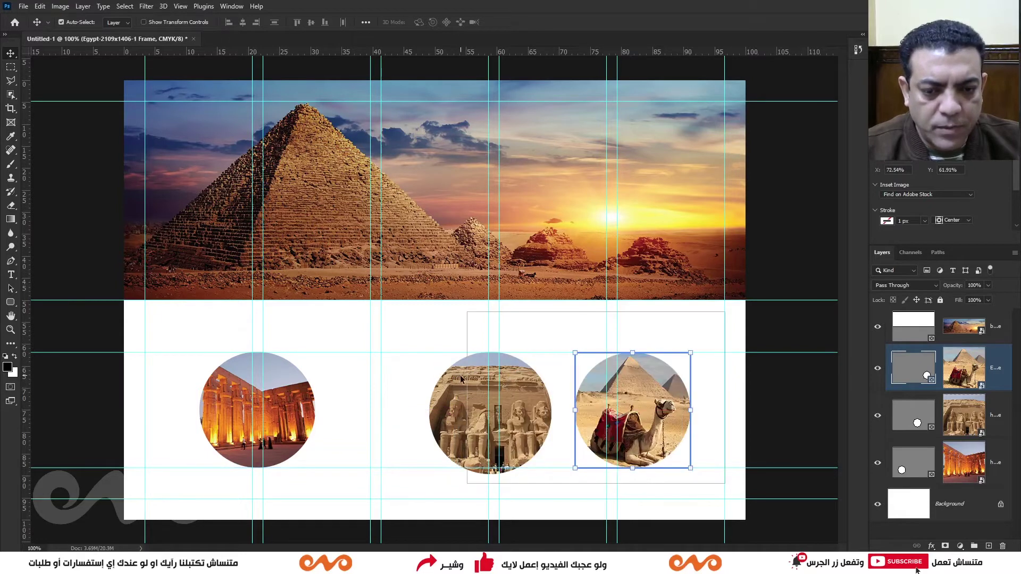
ctrl+click(461, 378)
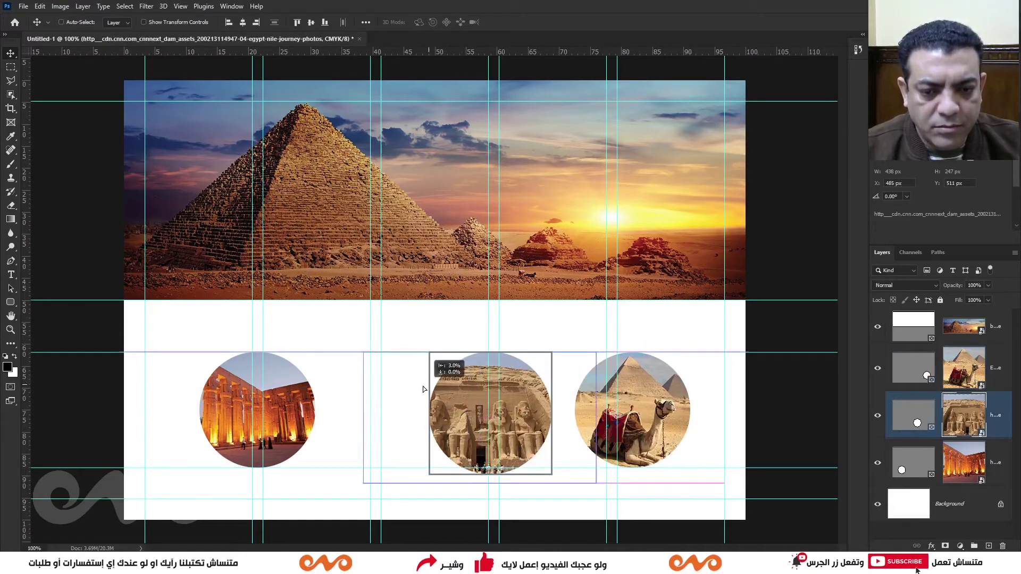
drag(404, 386, 386, 387)
click(901, 372)
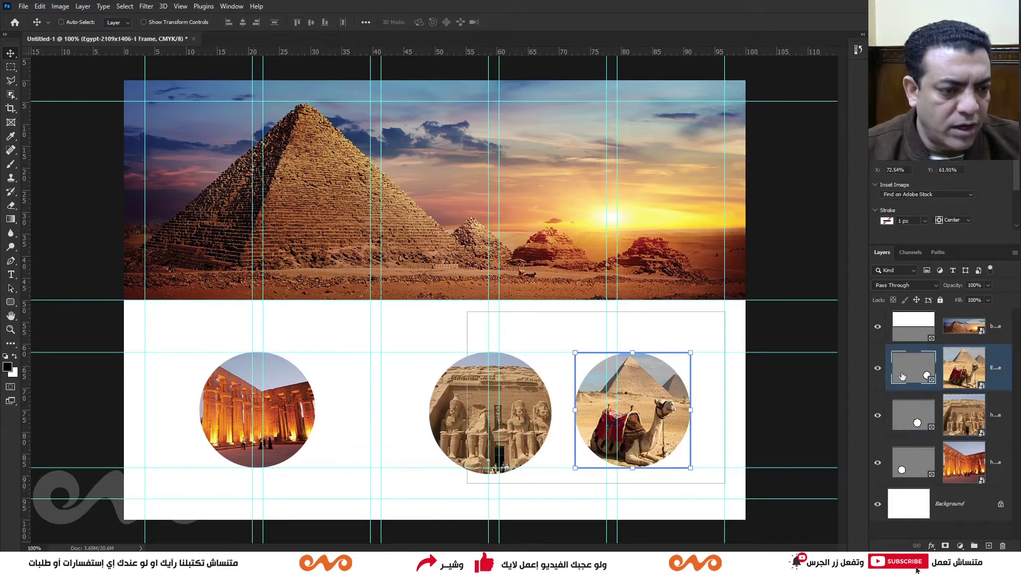
drag(669, 403, 580, 399)
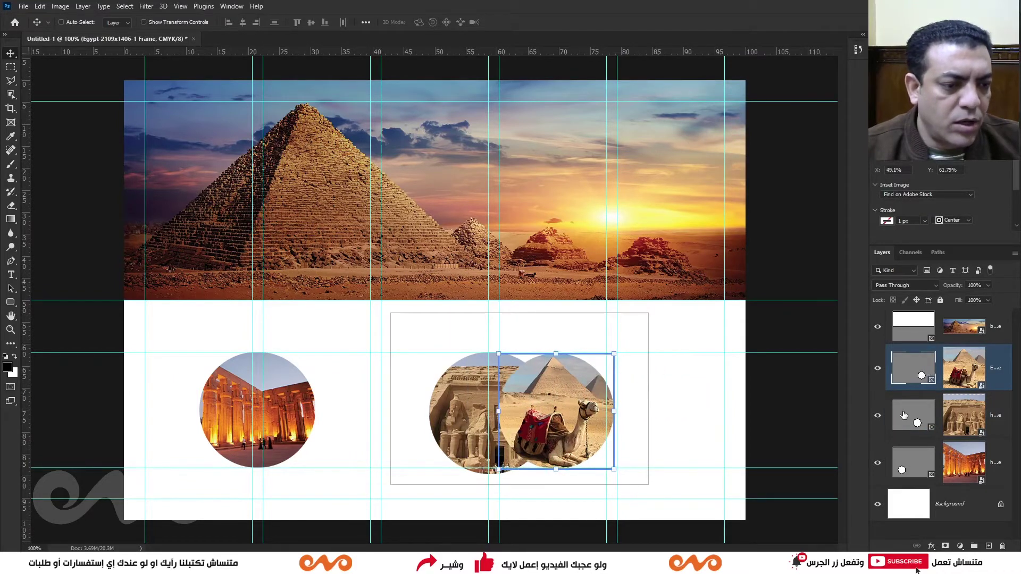
click(904, 415)
drag(452, 401, 407, 401)
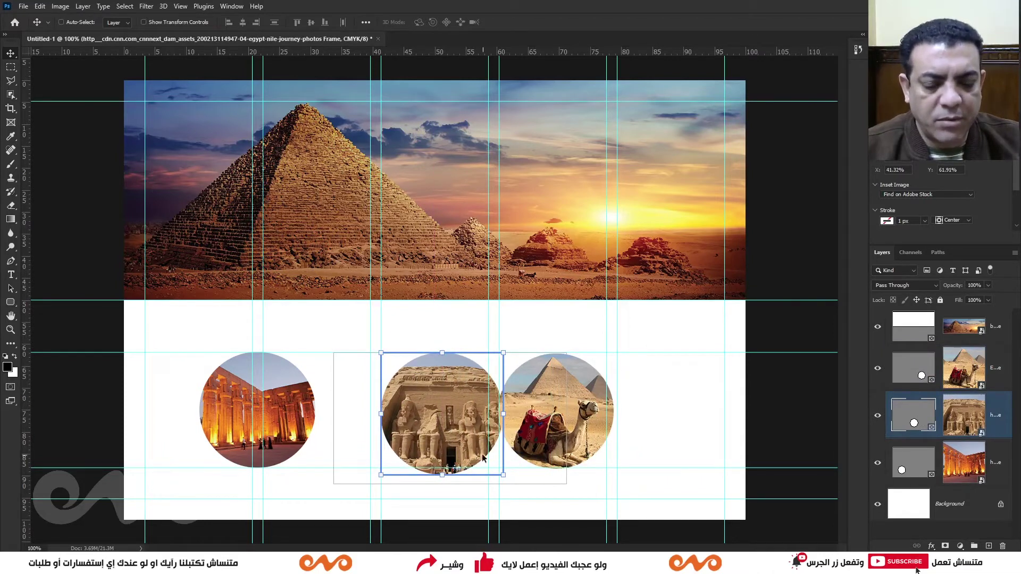
Step: Place a horizontal guide below the circles and shrink the camel circle from its corner
click(931, 371)
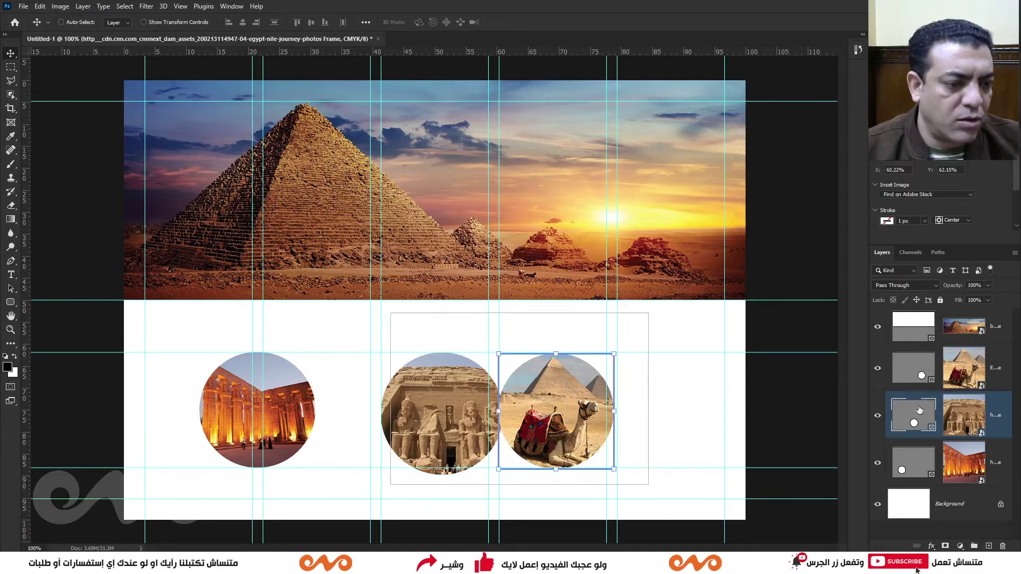
click(913, 462)
key(ctrl+t)
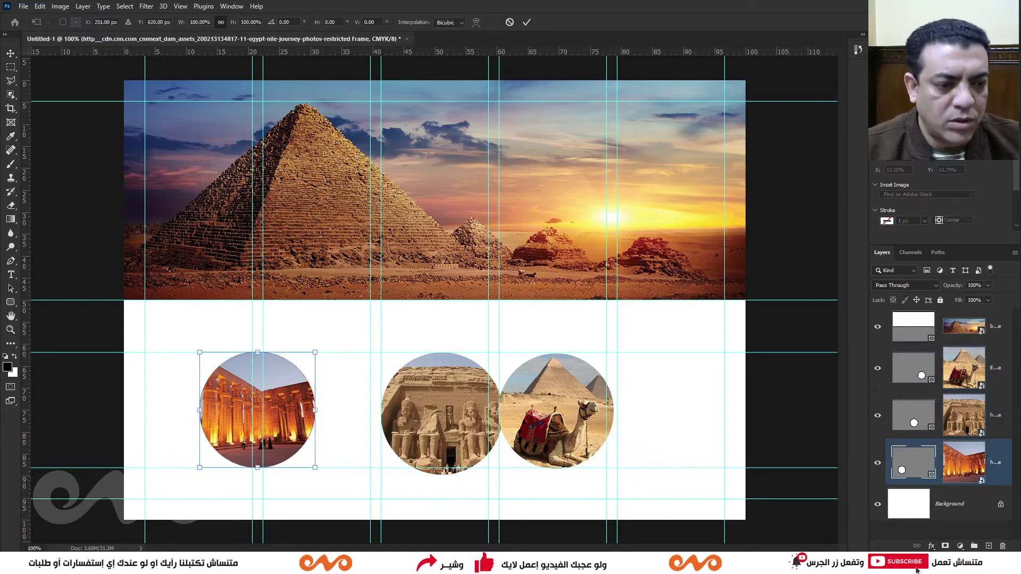
click(900, 388)
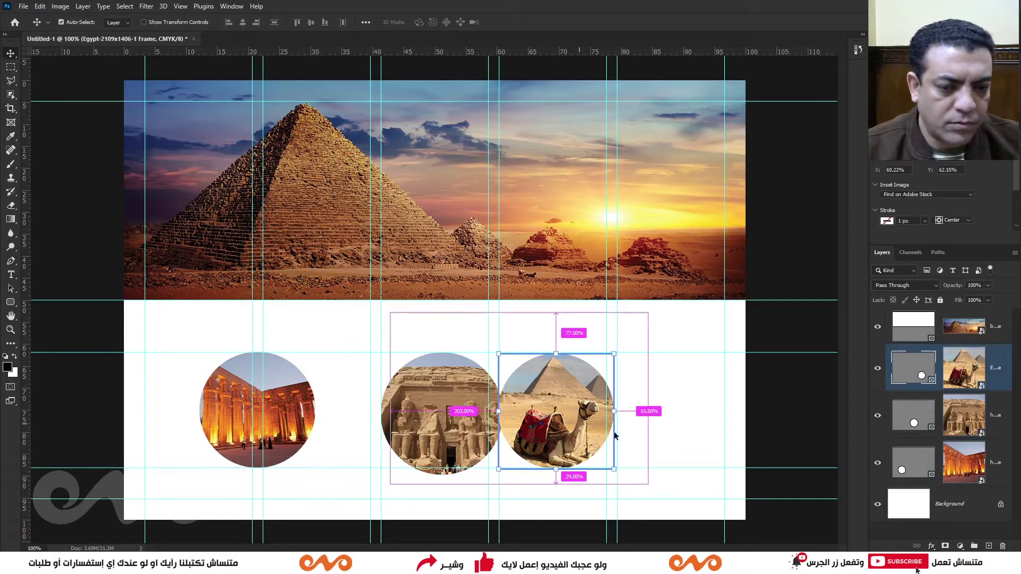
drag(691, 468, 691, 443)
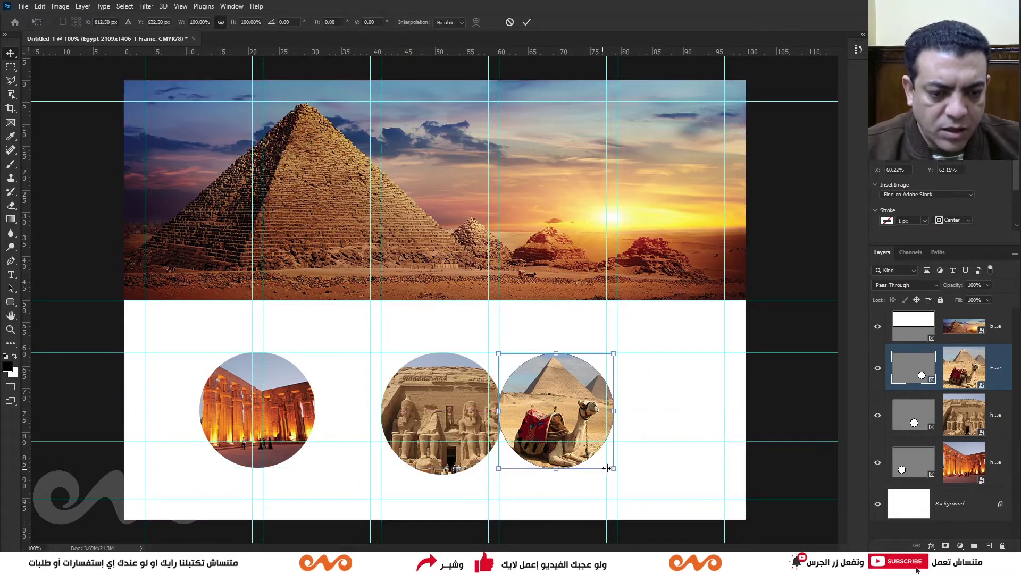
key(ctrl+t)
mouse_move(498, 469)
mouse_down()
mouse_move(532, 446)
mouse_move(510, 458)
mouse_up()
key(Return)
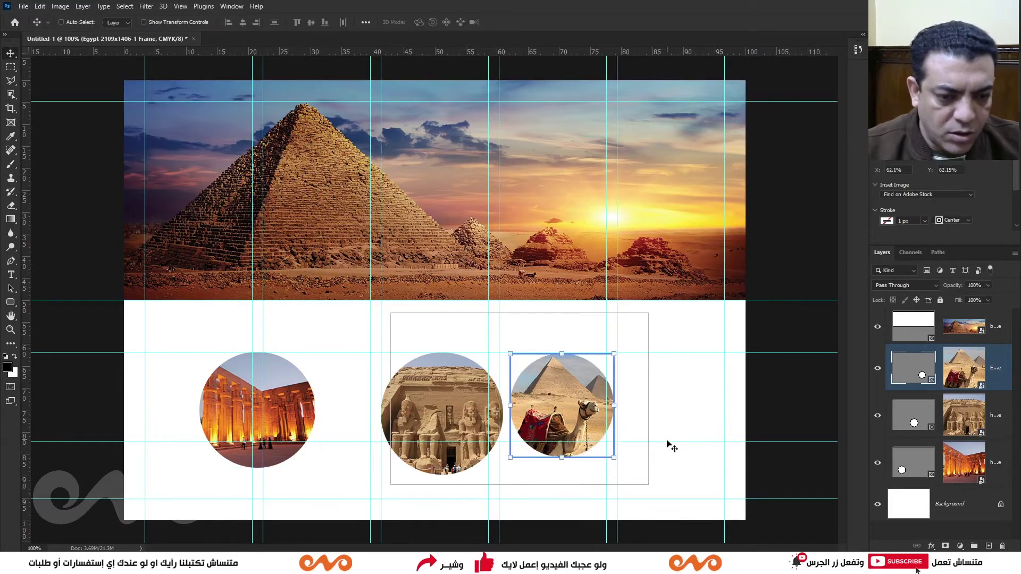
Step: Lower the guide slightly and shrink the Abu Simbel circle to match the camel circle
drag(668, 441, 667, 457)
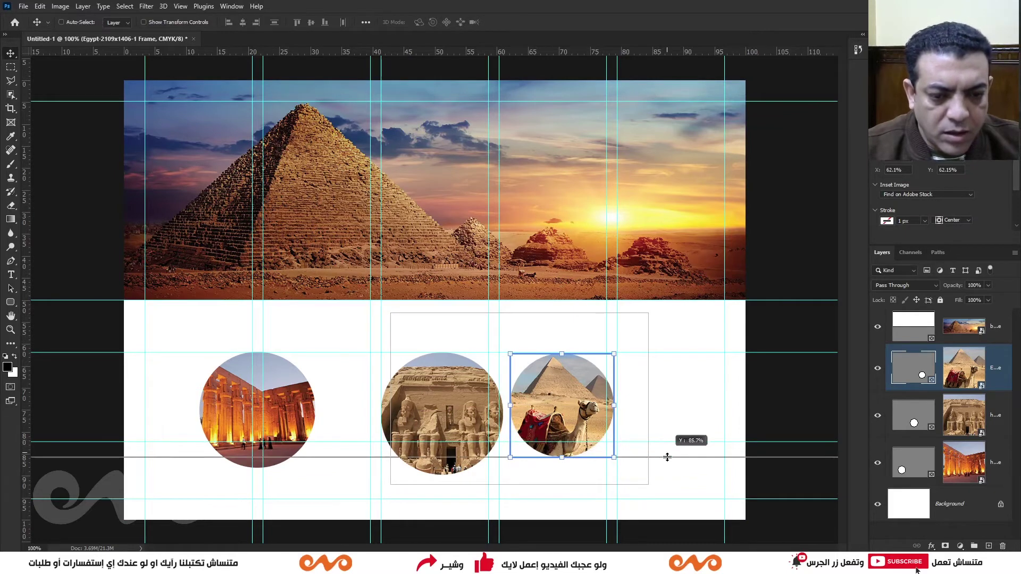
click(910, 423)
key(ctrl+t)
drag(382, 475, 398, 459)
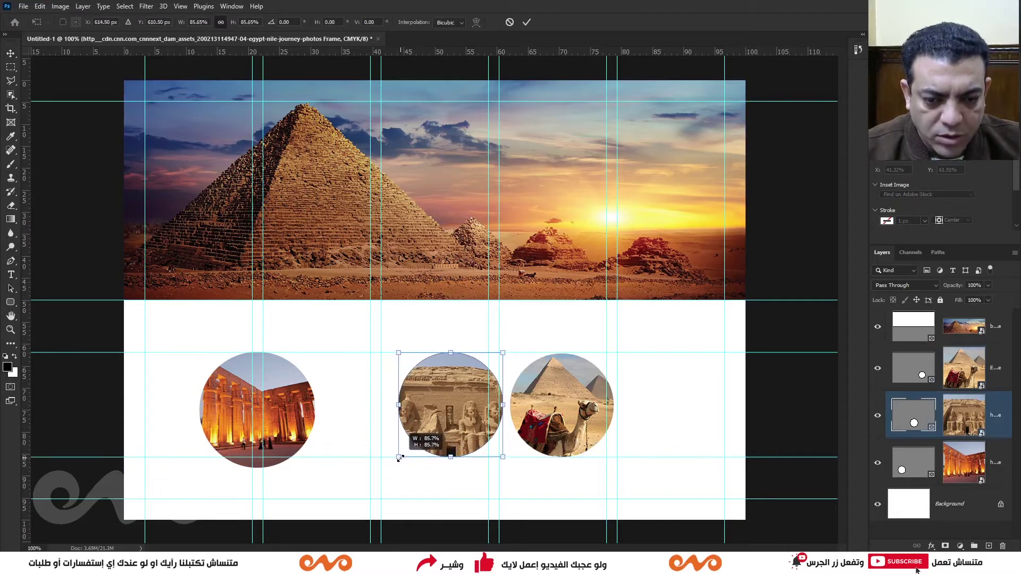
key(Return)
Step: Resize the temple-columns circle to match, move it right, and add a bottom guide
click(941, 446)
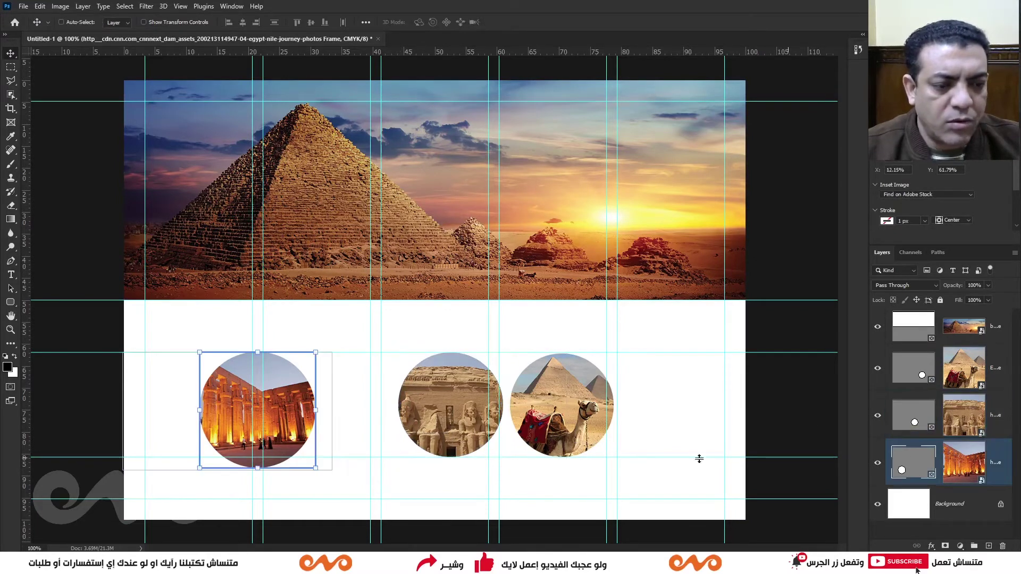
key(ctrl+t)
drag(313, 468, 302, 461)
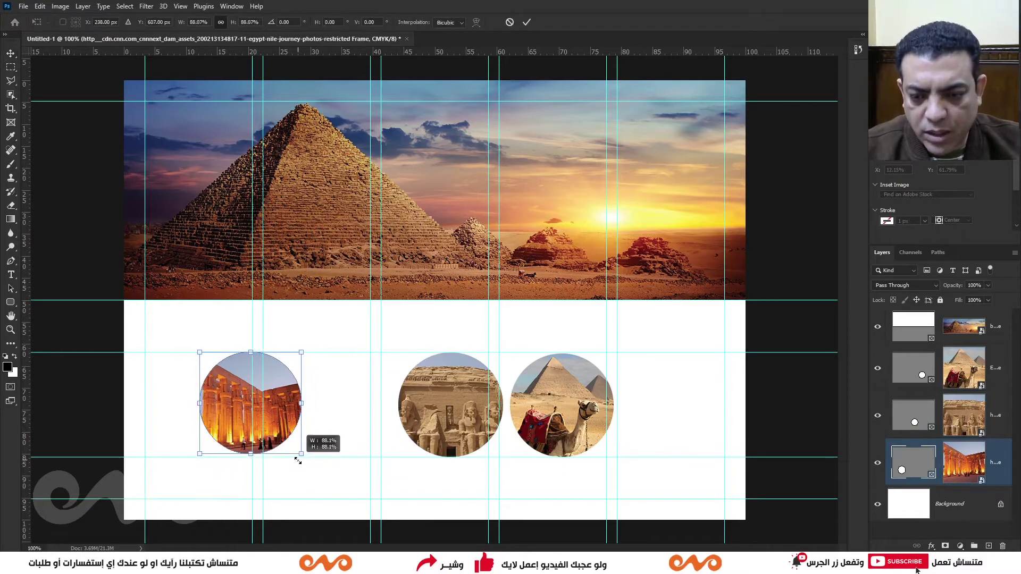
key(Return)
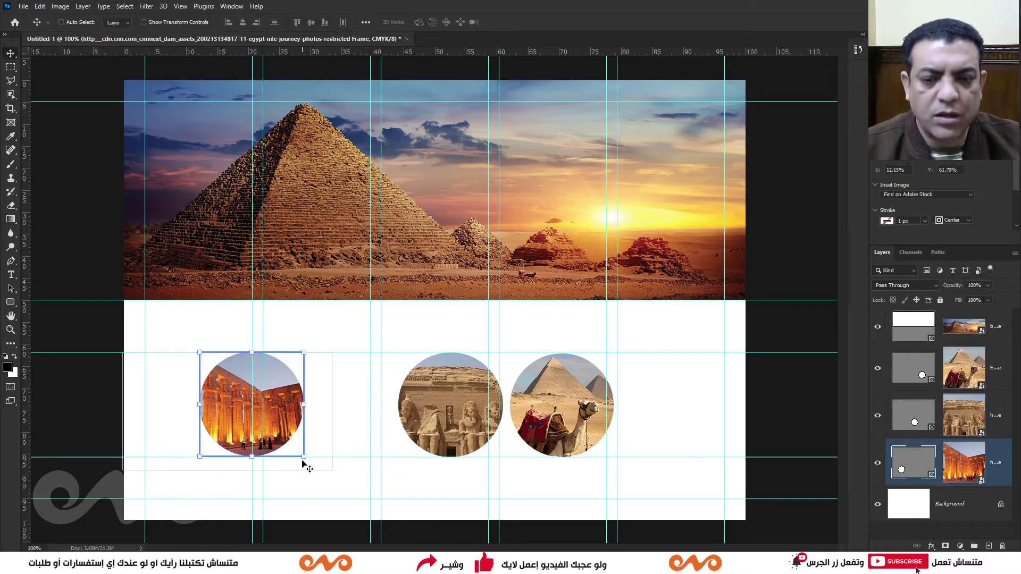
drag(255, 398, 291, 400)
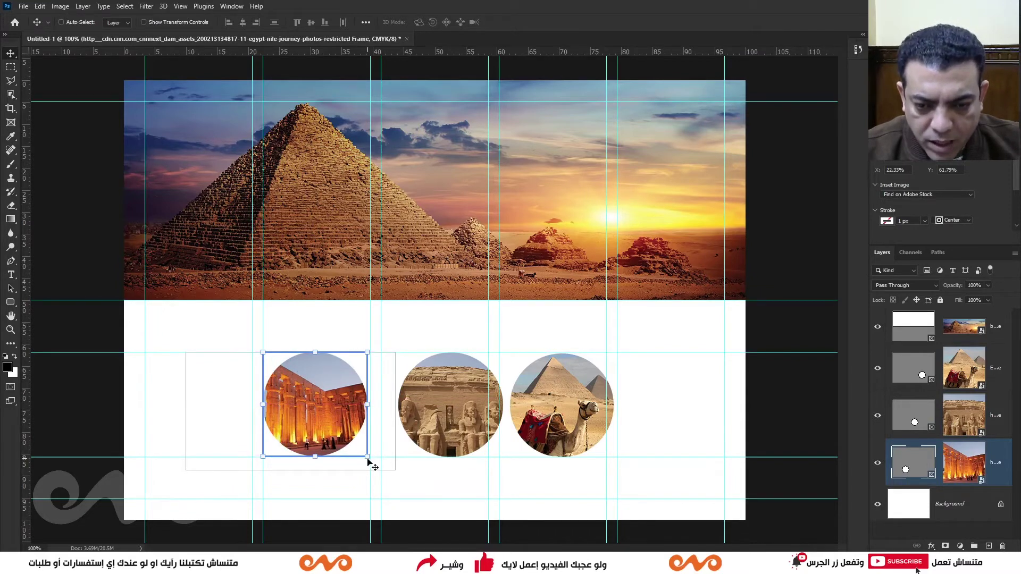
drag(370, 462, 371, 469)
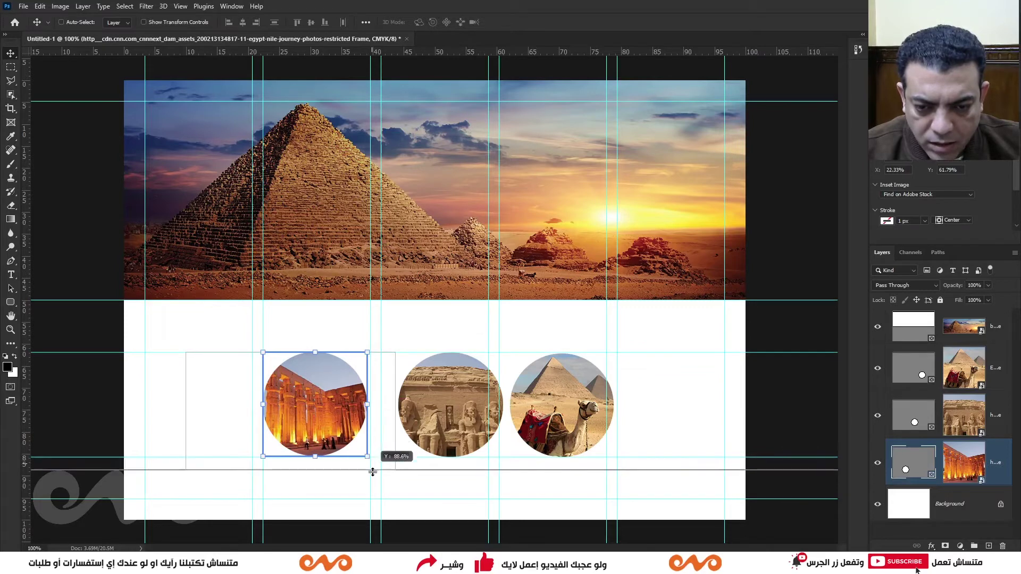
key(ctrl+z)
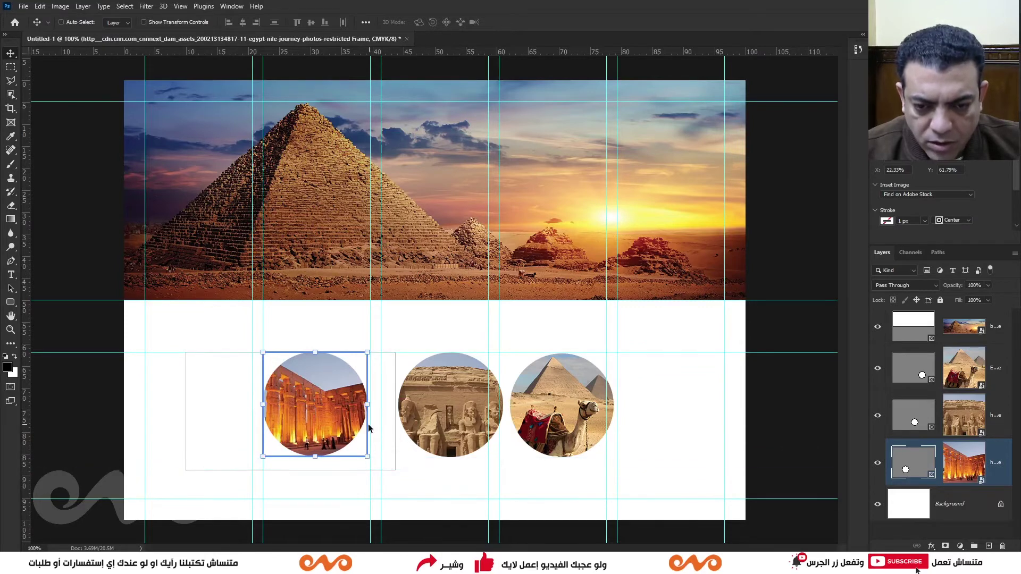
drag(365, 457, 371, 463)
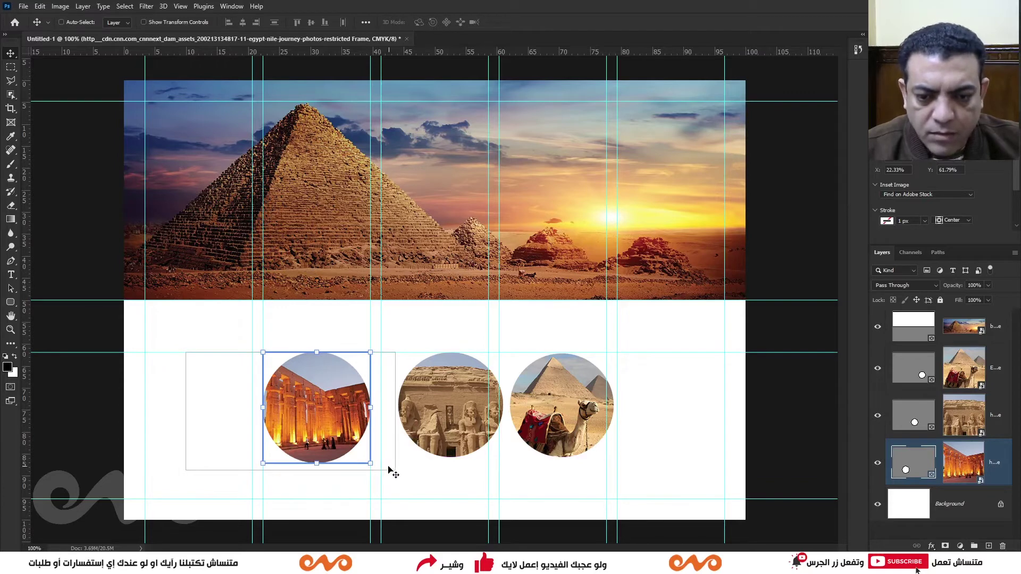
drag(476, 58, 454, 463)
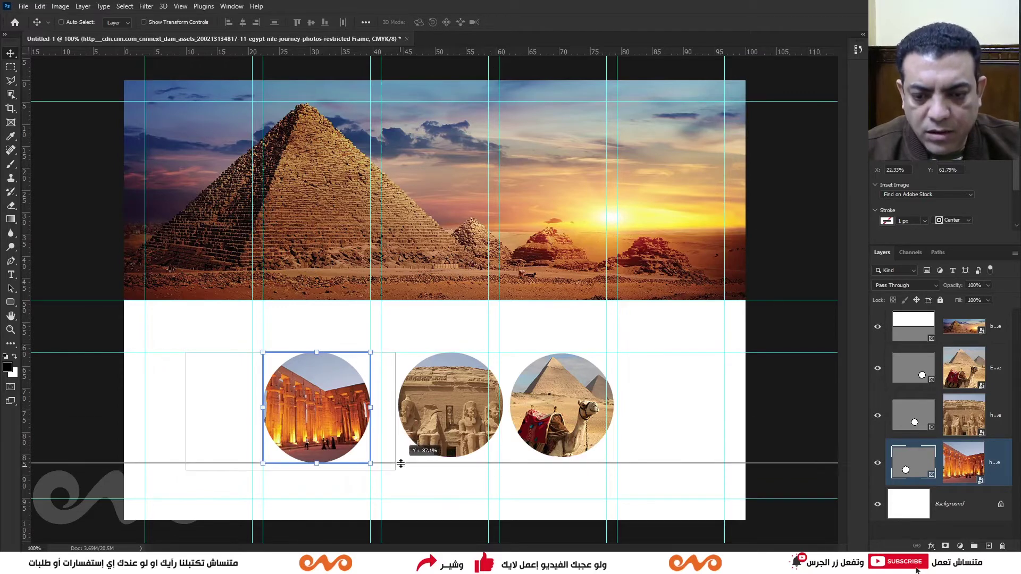
Step: Nudge the Abu Simbel circle slightly left and enlarge it a little
right_click(434, 411)
click(442, 418)
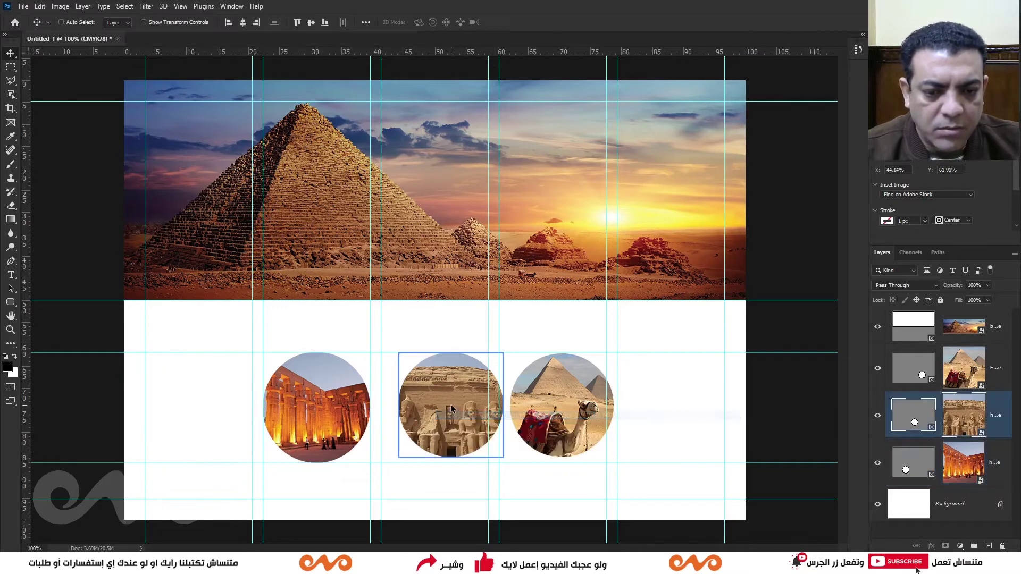
drag(451, 409, 434, 408)
key(ctrl+t)
drag(485, 460, 486, 460)
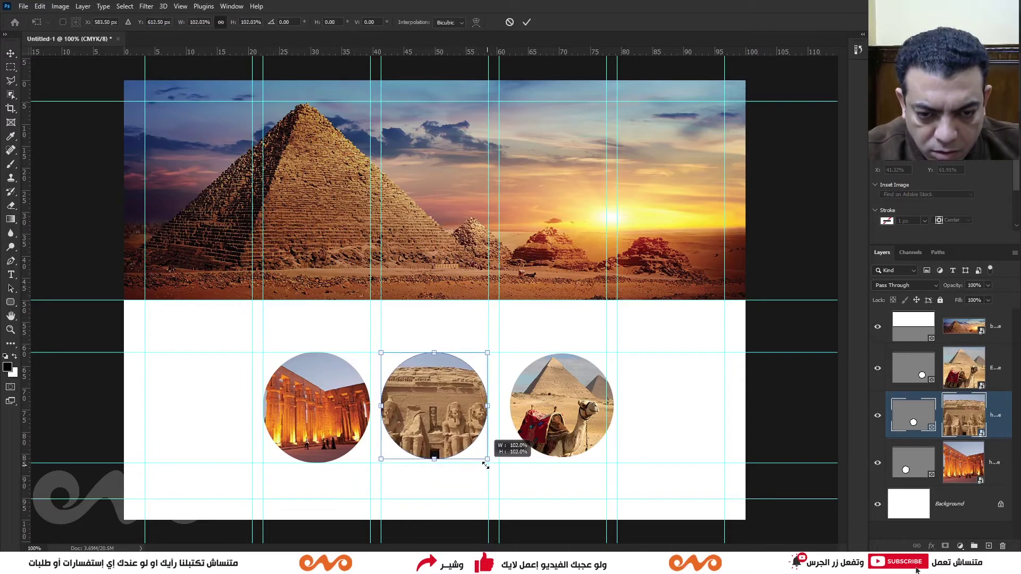
key(Return)
Step: Move the camel circle left and enlarge it to even the row, then zoom out
click(556, 361)
drag(556, 360, 544, 361)
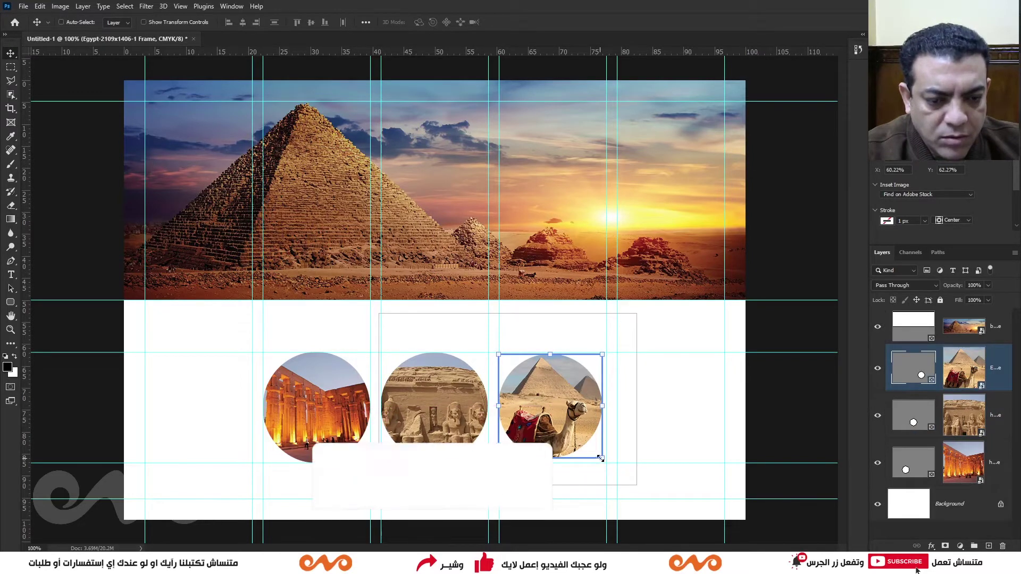
drag(602, 458, 606, 464)
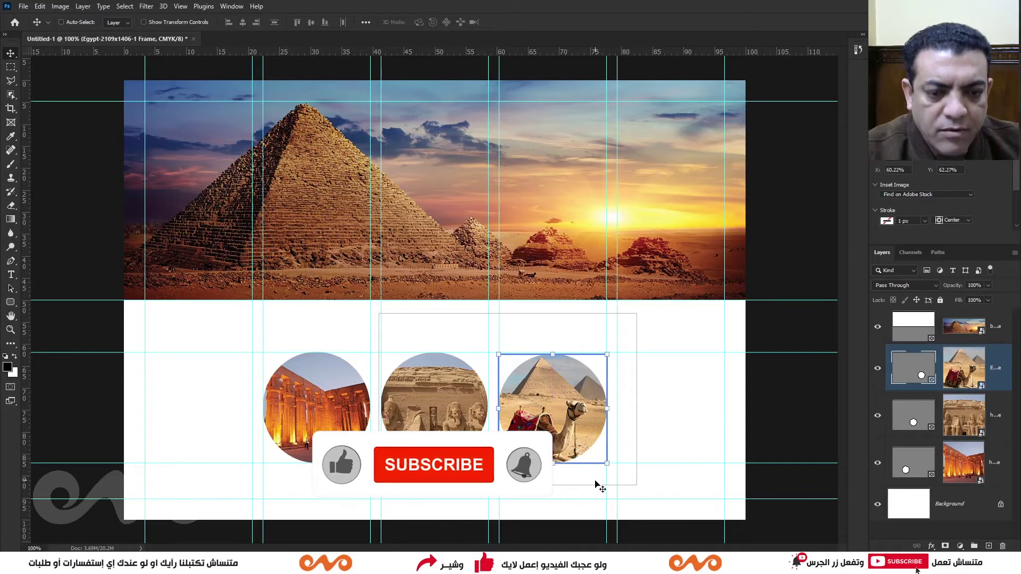
key(ctrl+minus)
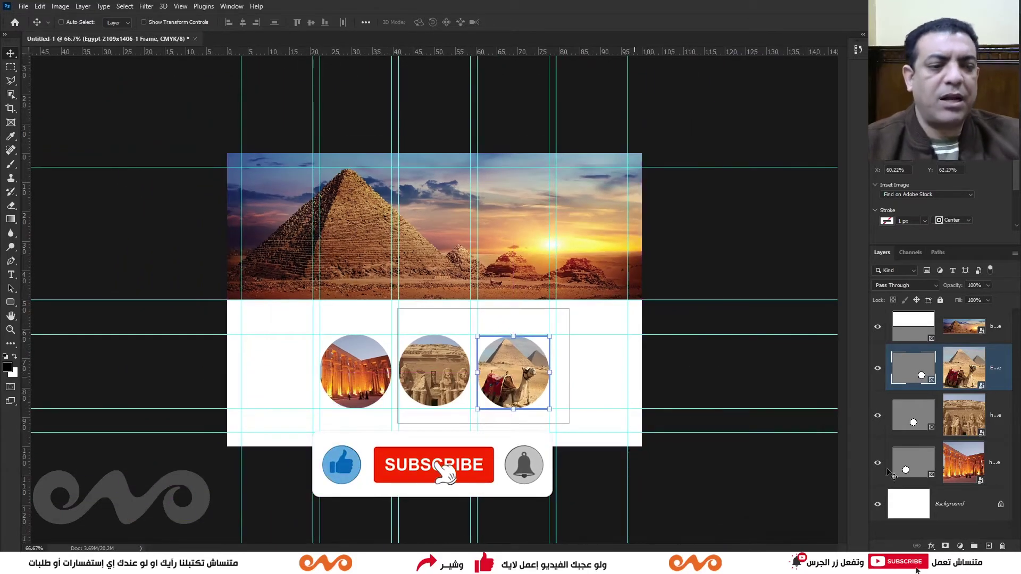
Step: Hide the rulers and drag Visit_Egypt_Logo-697x700.png from File Explorer onto the canvas
click(908, 504)
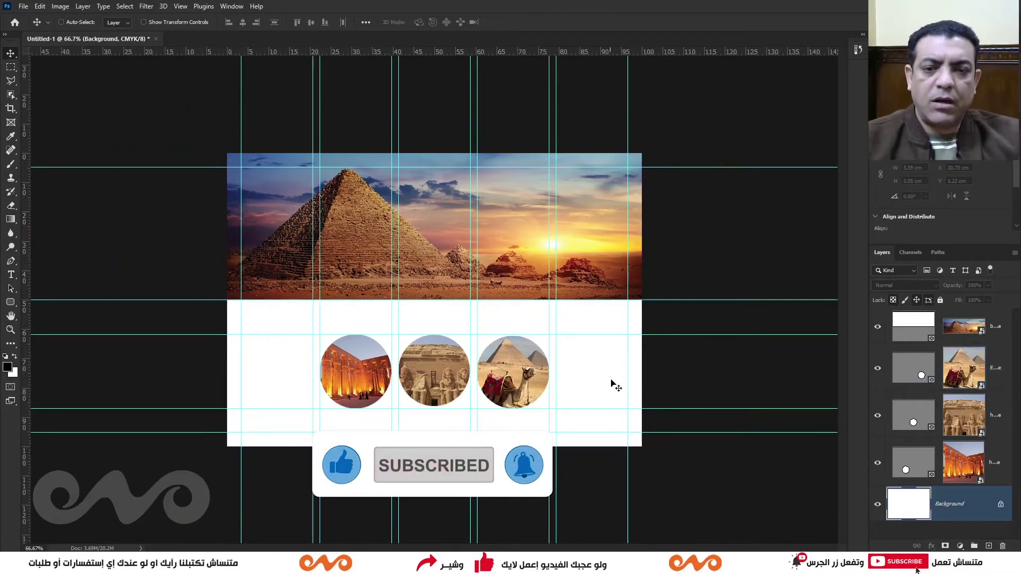
key(ctrl+r)
double_click(647, 10)
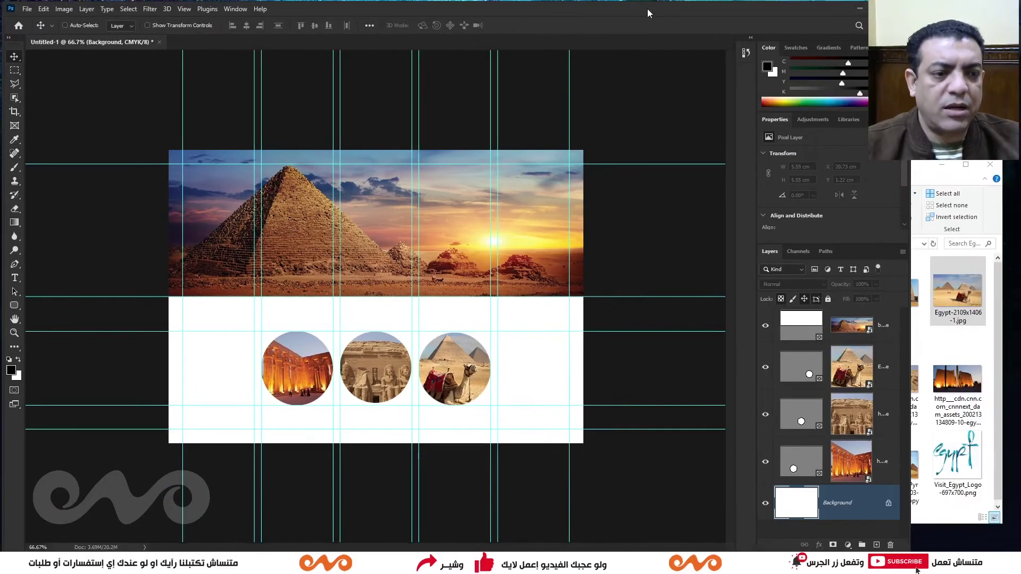
click(958, 455)
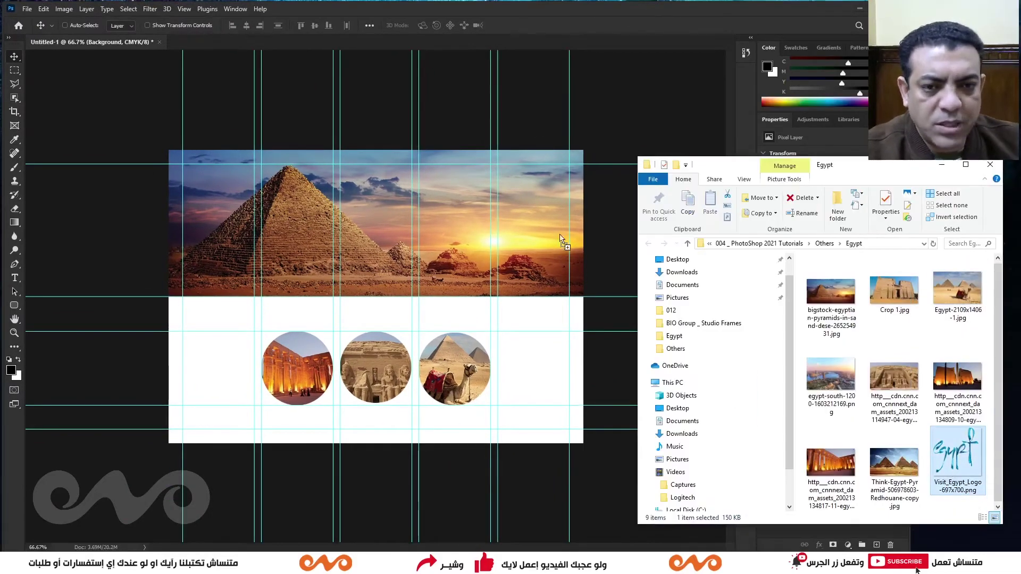
drag(958, 455, 969, 498)
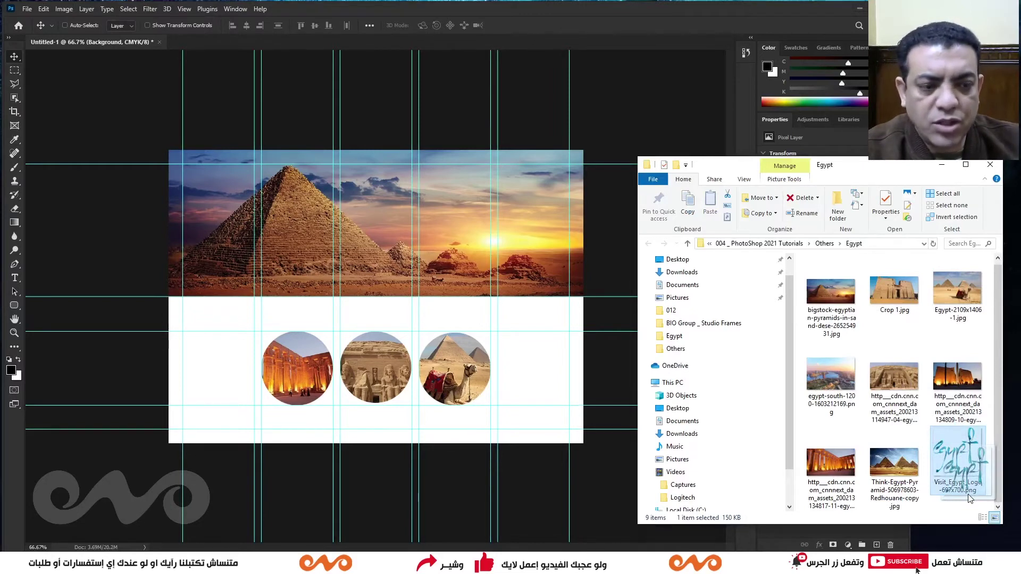
drag(969, 498, 425, 222)
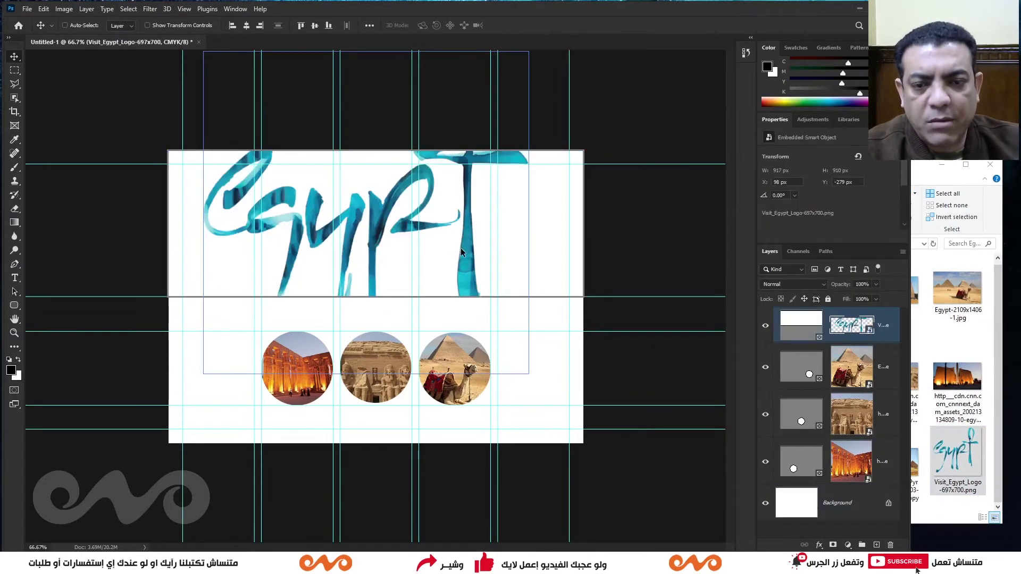
Step: Re-place the Egypt logo above the Background layer and maximize the Photoshop window
key(Escape)
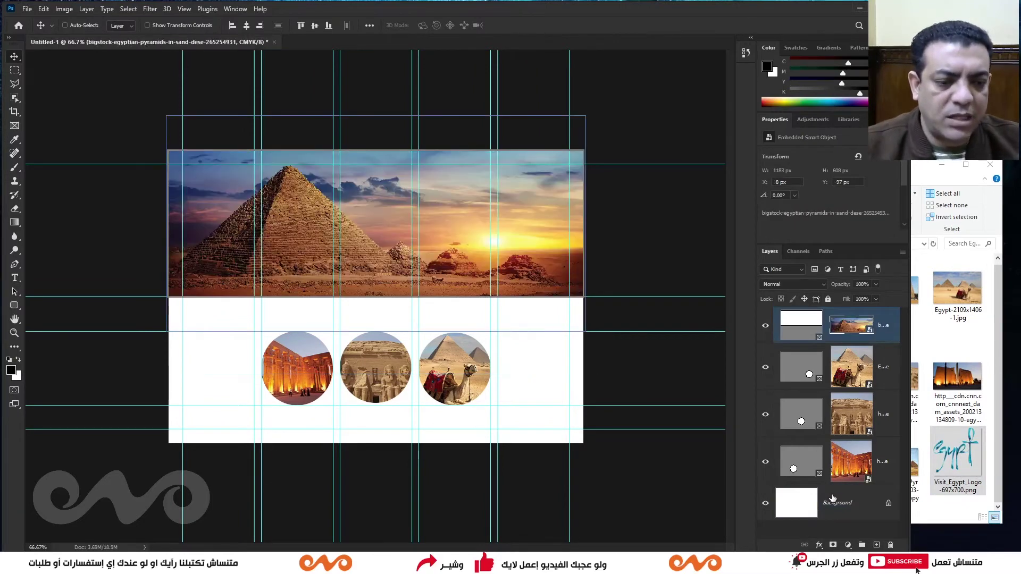
click(881, 504)
mouse_move(850, 502)
mouse_down()
mouse_move(509, 322)
mouse_move(449, 319)
mouse_up()
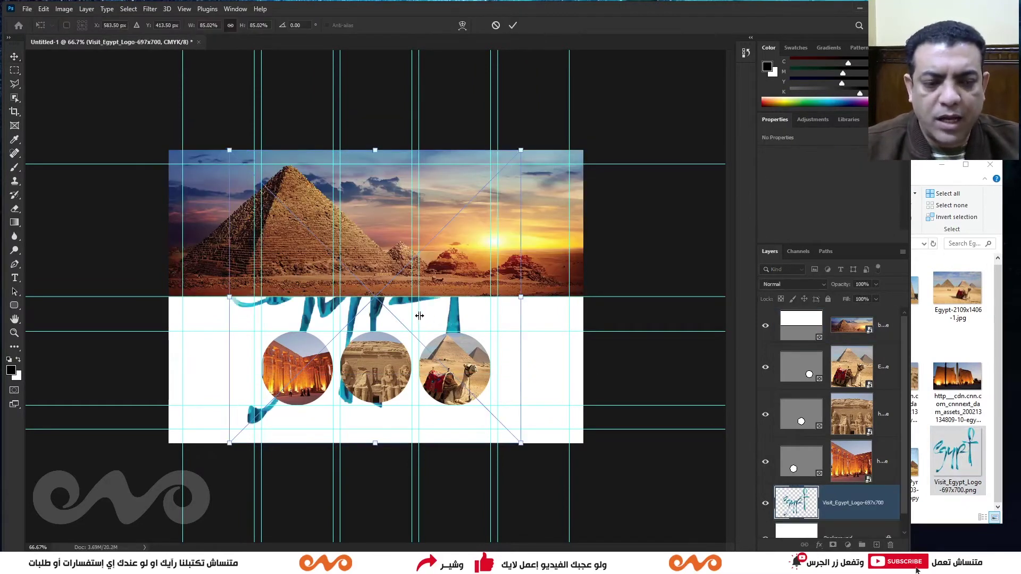
key(Return)
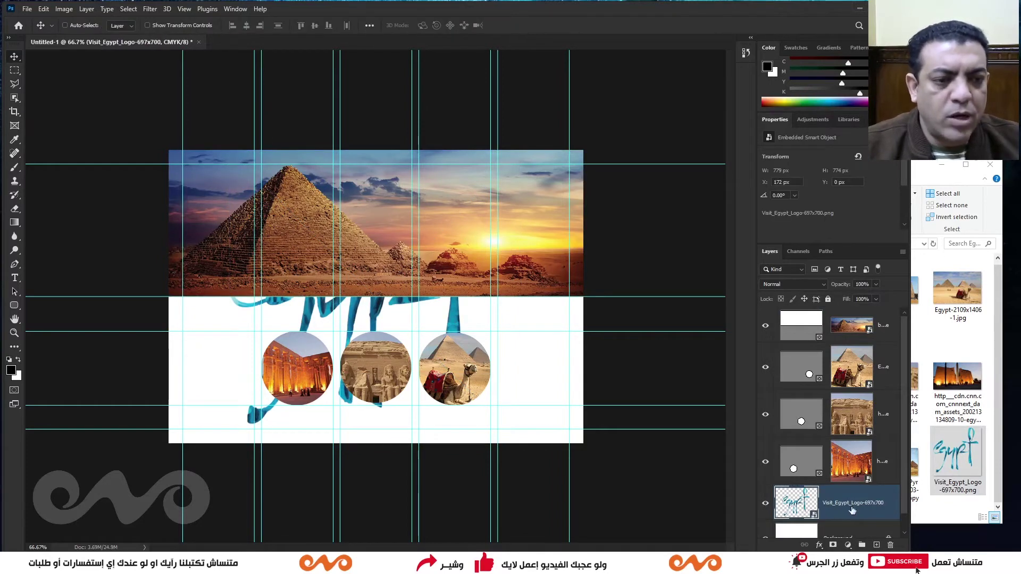
double_click(791, 8)
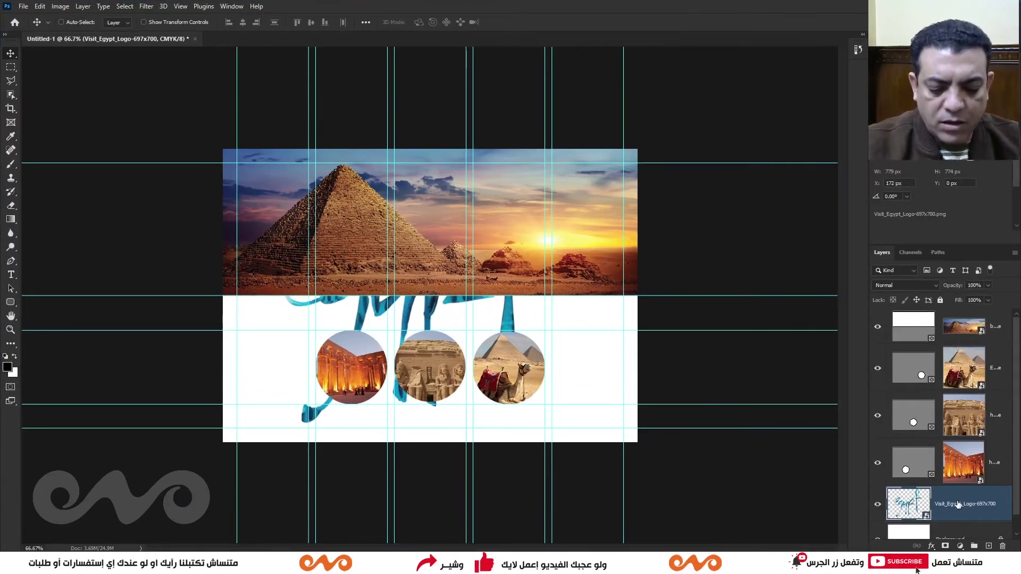
Step: Bring the logo layer to the top and scale it to about 29% in the banner's upper right
key(ctrl+shift+bracketright)
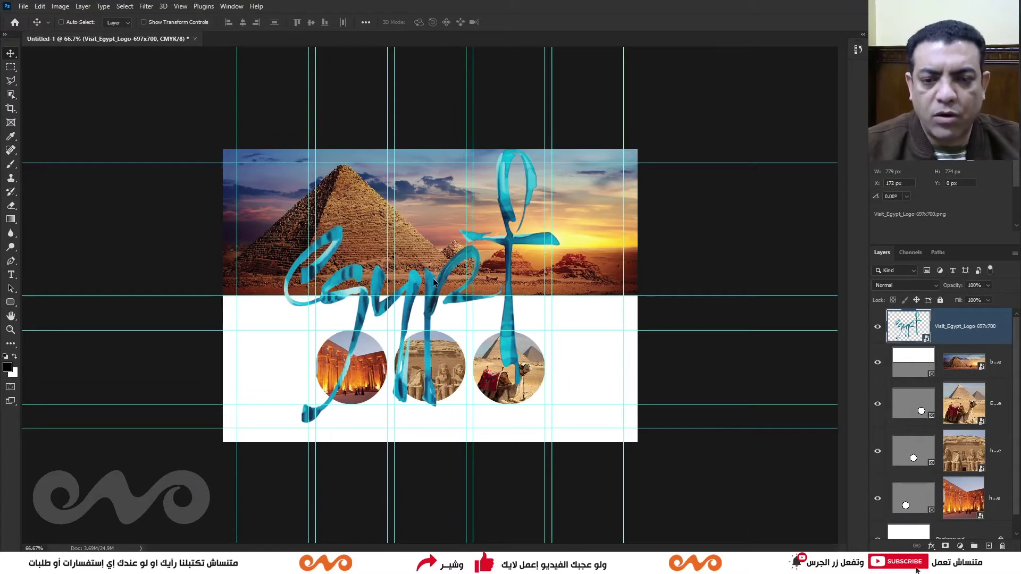
drag(433, 282, 456, 337)
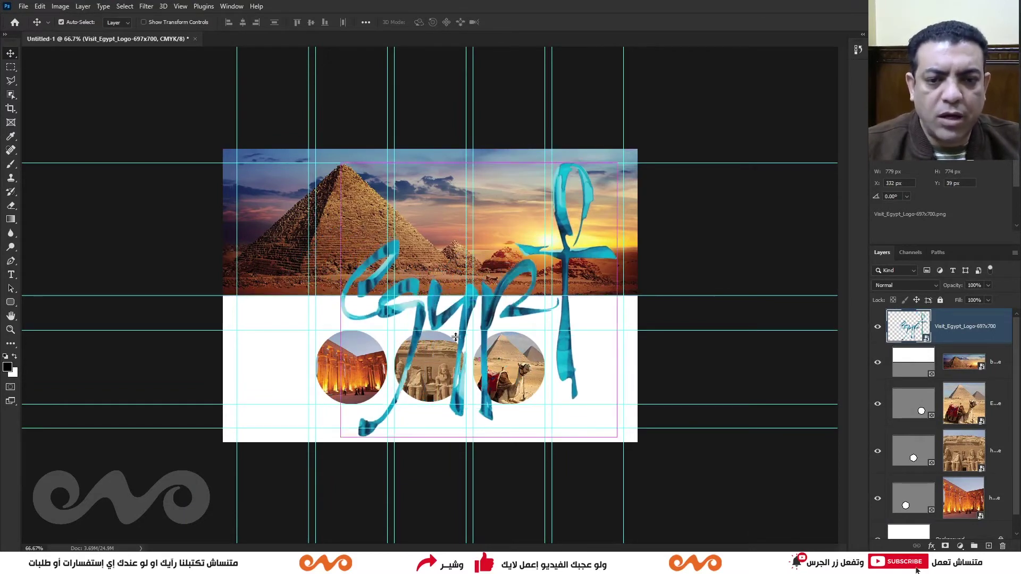
key(ctrl+t)
drag(339, 459, 523, 259)
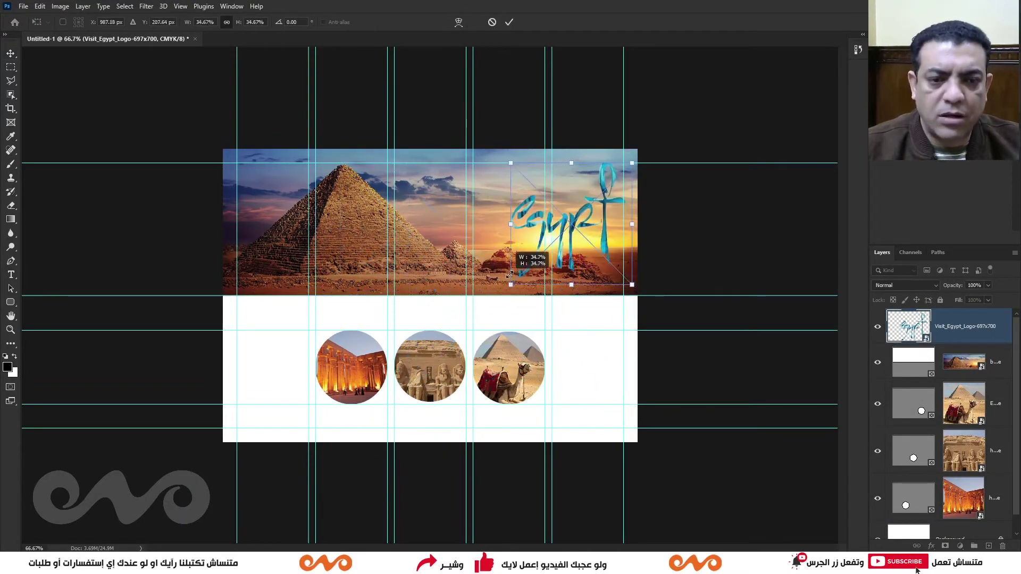
key(Return)
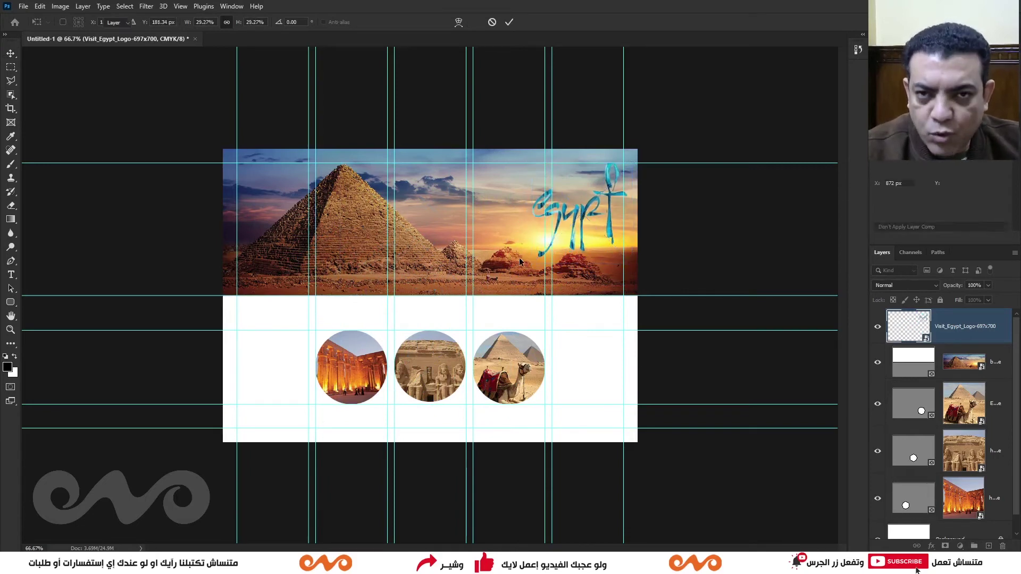
Step: Hide the guides and nudge the logo about 44 px left, checking at 100% zoom
key(z)
click(505, 283)
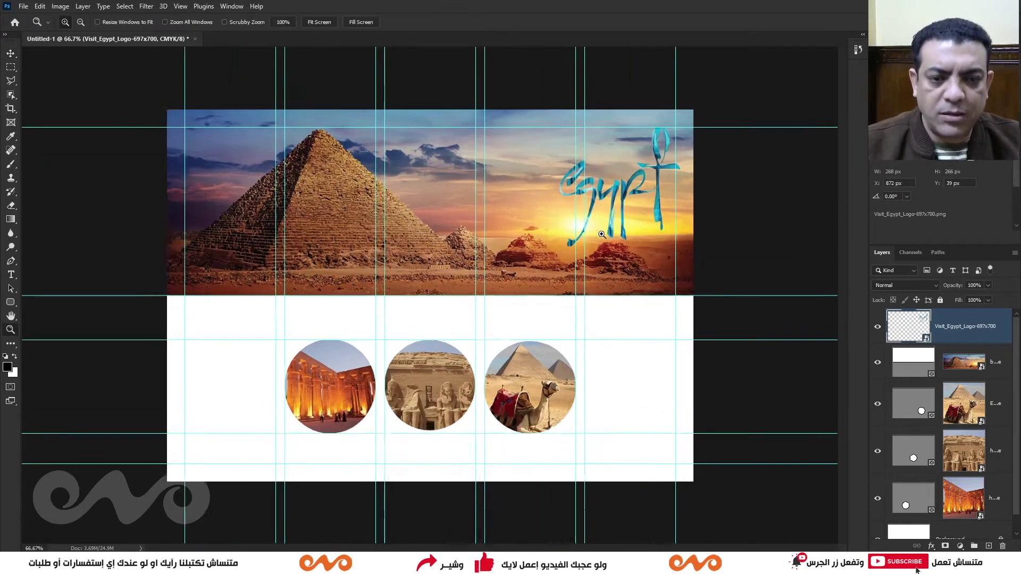
key(ctrl+semicolon)
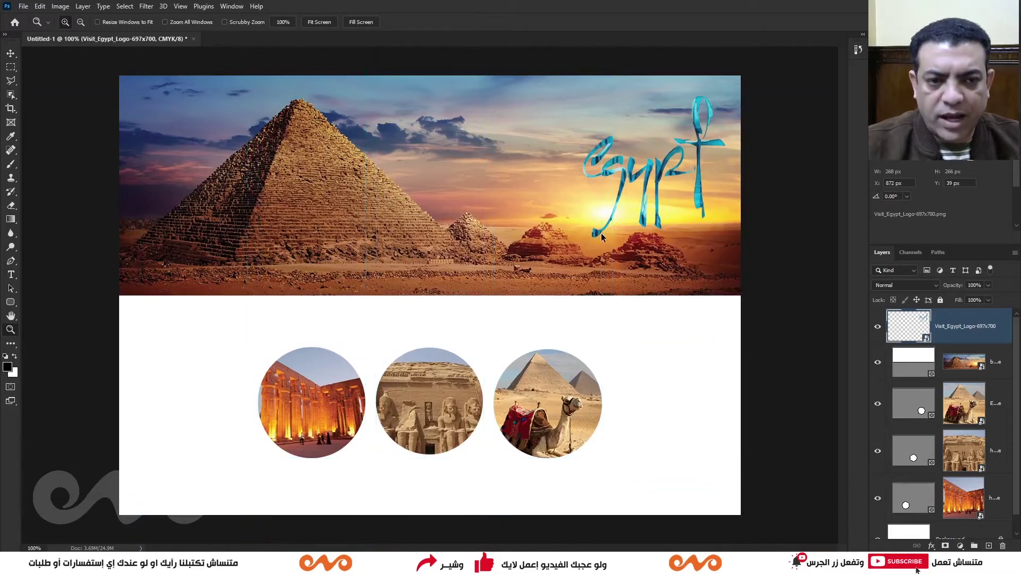
key(v)
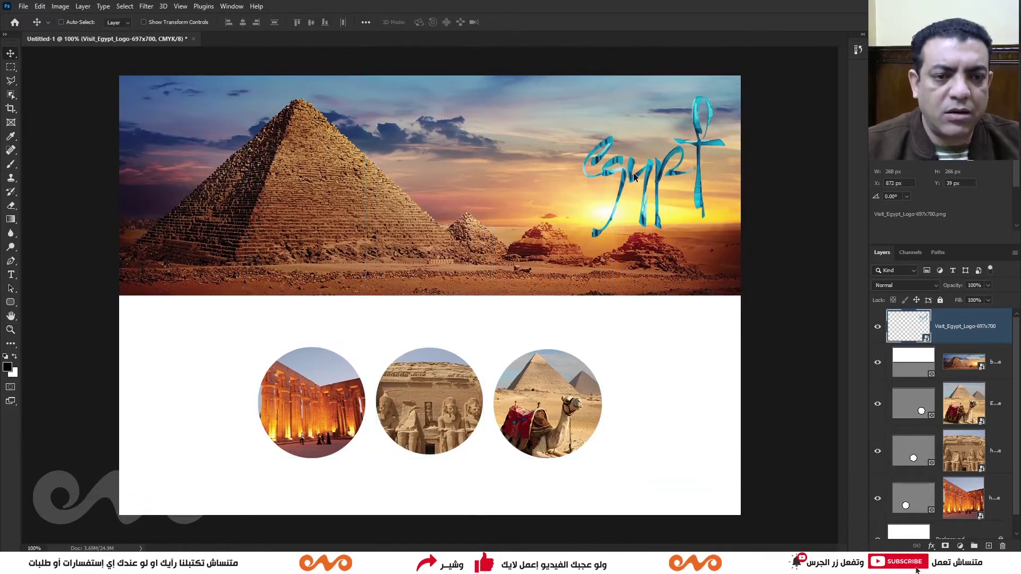
right_click(634, 177)
click(650, 179)
drag(649, 180, 628, 181)
key(z)
alt+click(597, 224)
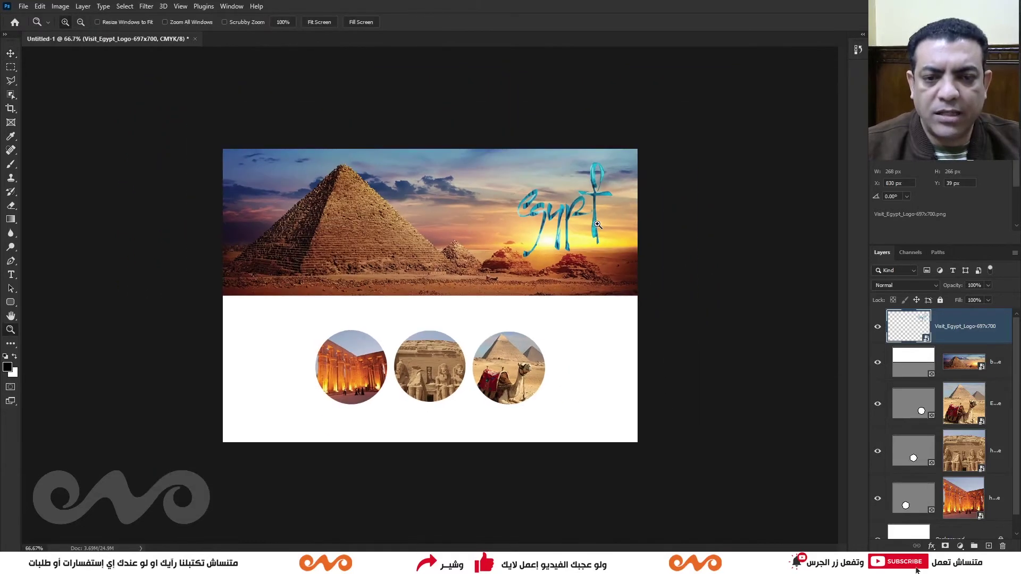
click(569, 251)
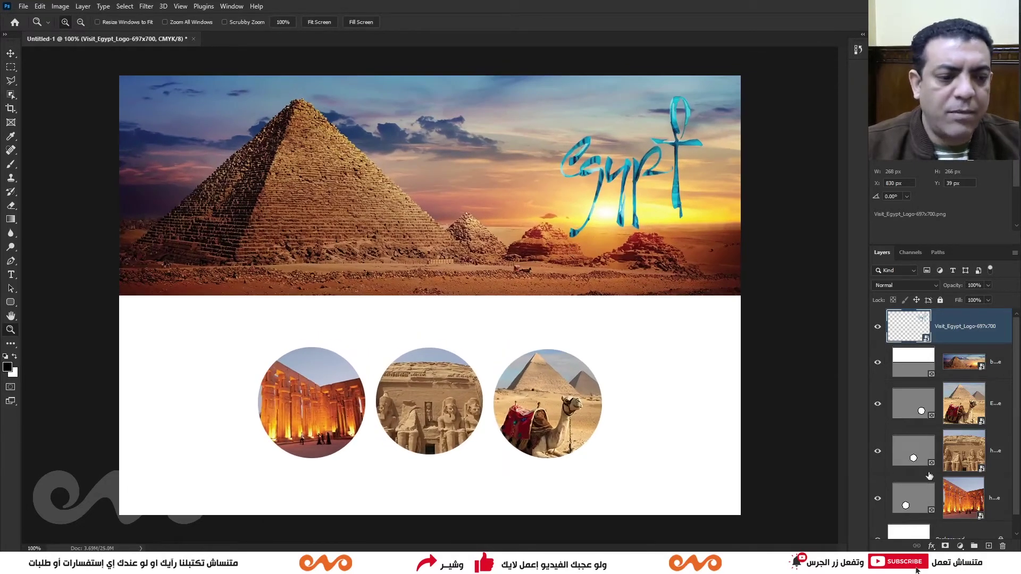
Step: Give the Egypt logo a yellow Outer Glow at 84% opacity and 18 px size
click(931, 548)
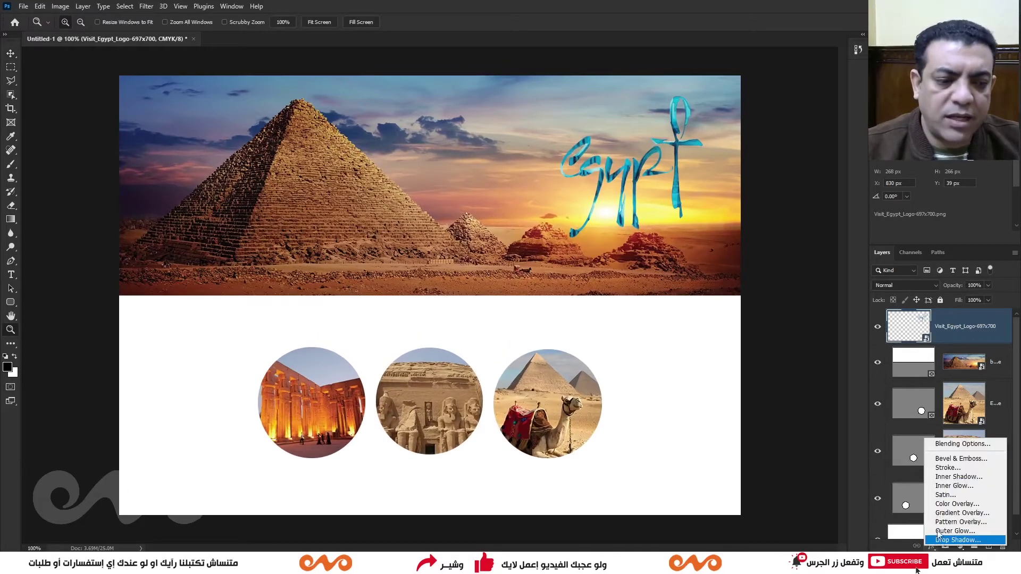
click(961, 531)
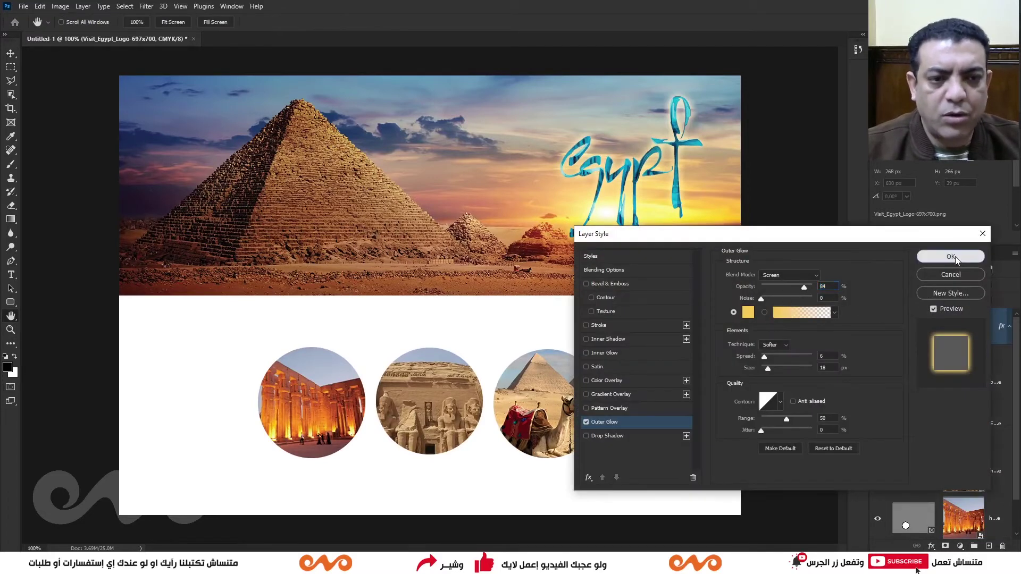
click(951, 256)
key(m)
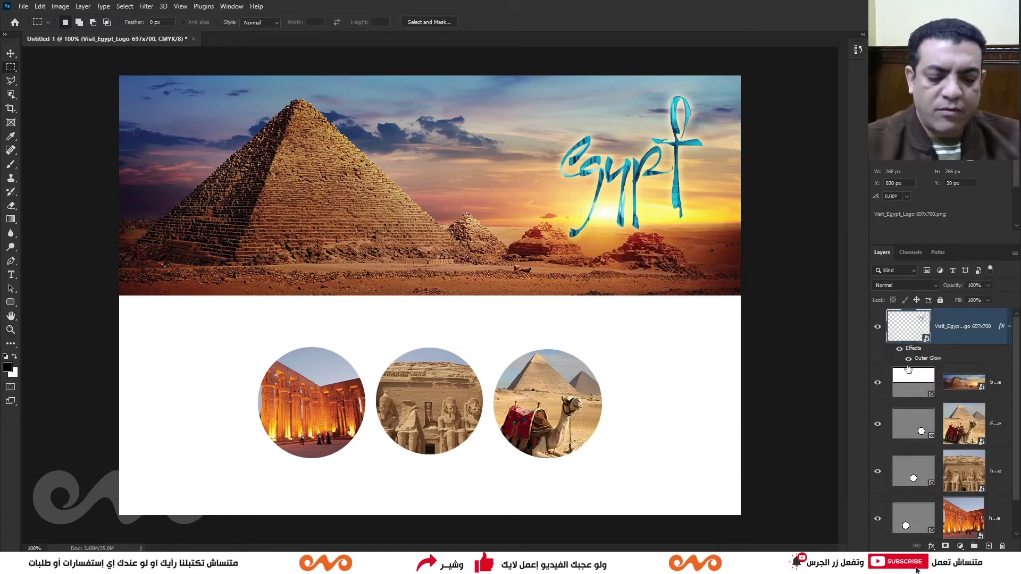
key(ctrl+minus)
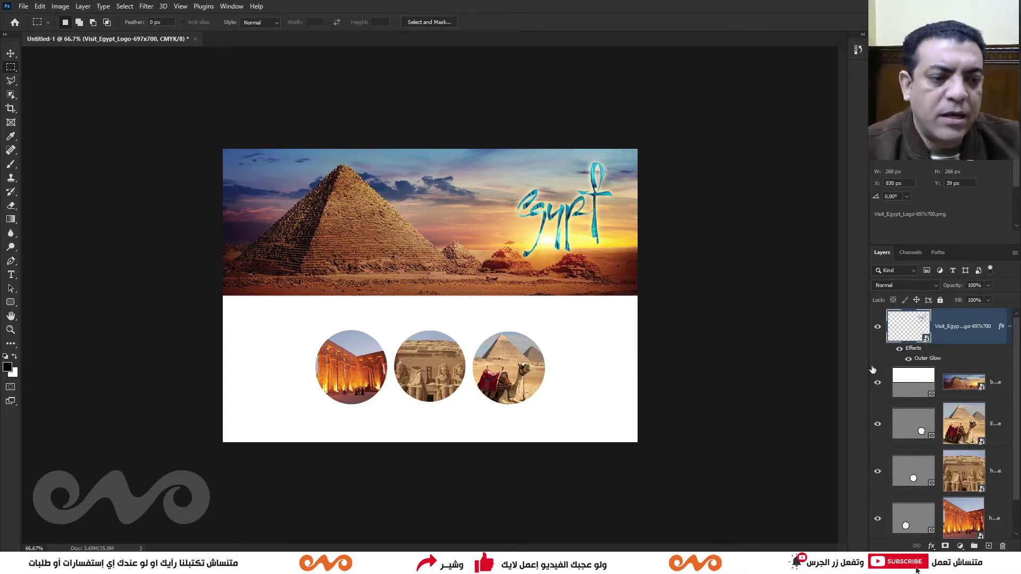
Step: Try shifting the temple photo left inside the first circle, then undo the move
click(909, 389)
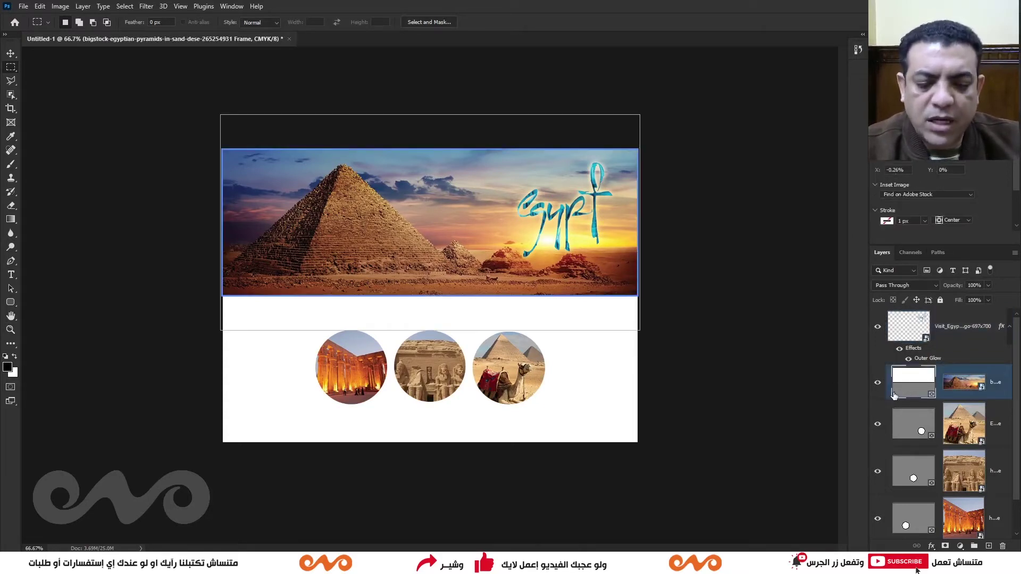
click(955, 393)
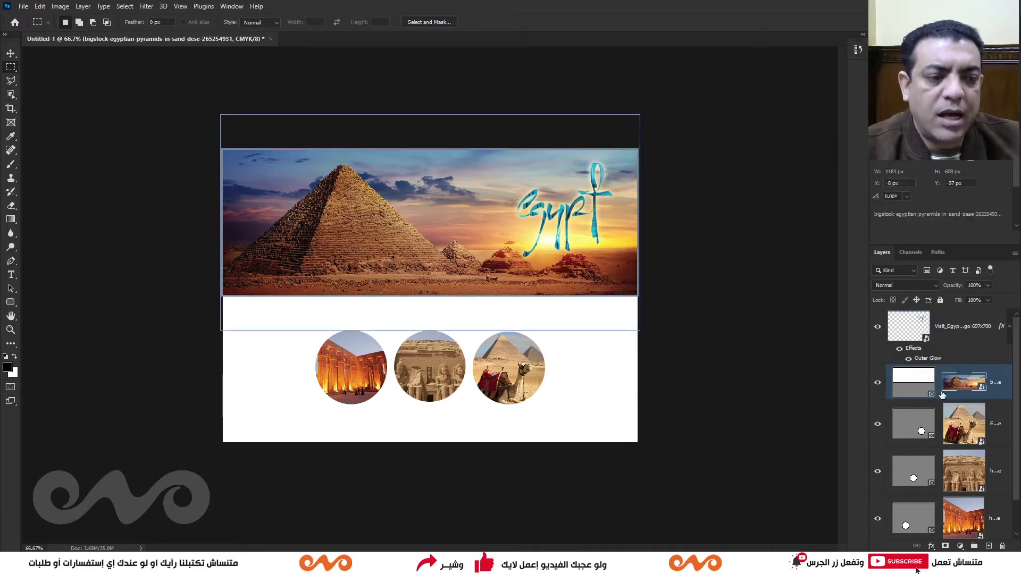
key(v)
key(ctrl+1)
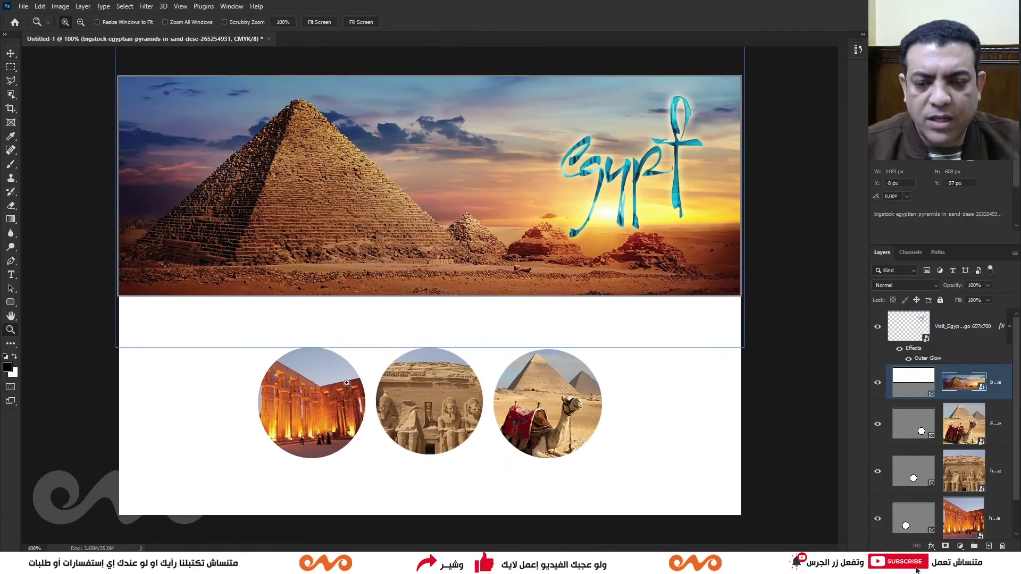
right_click(319, 396)
click(329, 399)
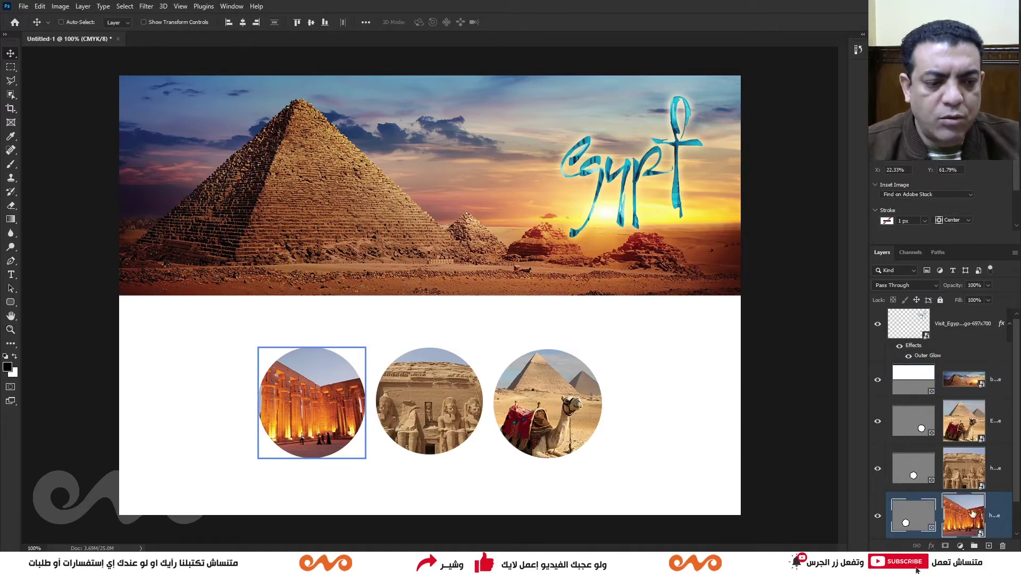
click(972, 513)
drag(324, 420, 171, 410)
click(915, 511)
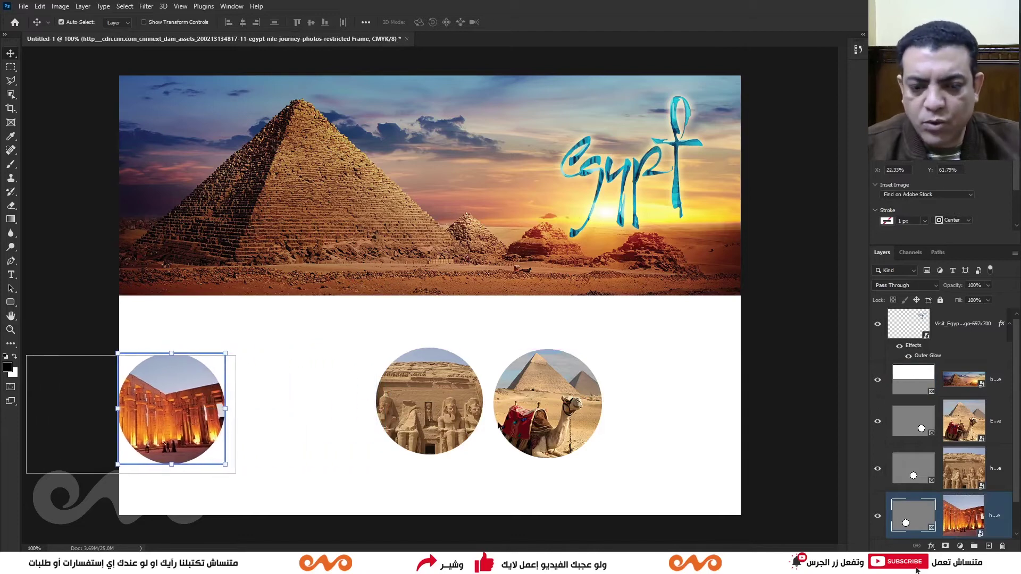
key(ctrl+z)
Step: Shrink and re-centre the statues photo inside the middle circle
right_click(421, 400)
click(439, 411)
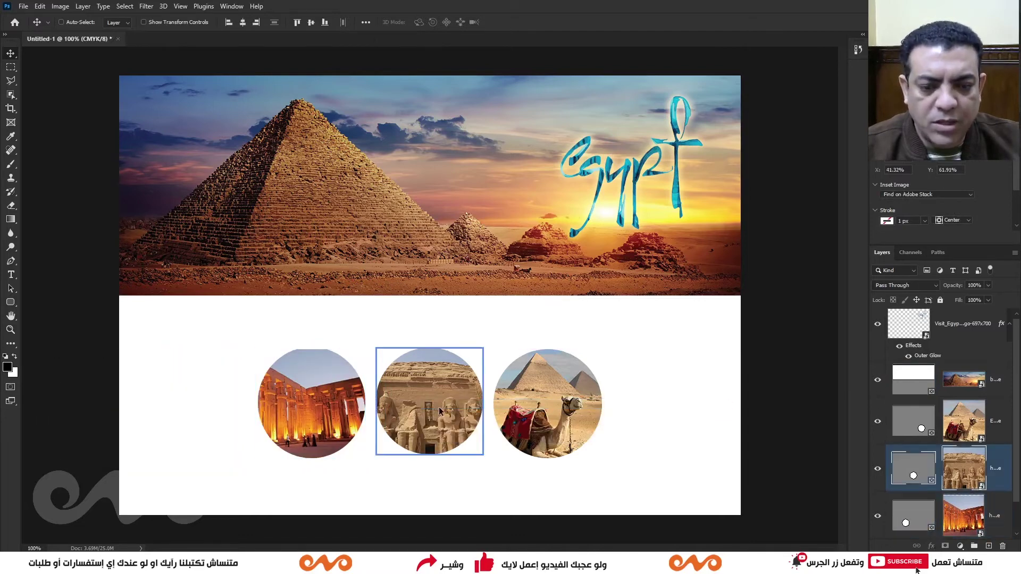
click(952, 479)
key(ctrl+t)
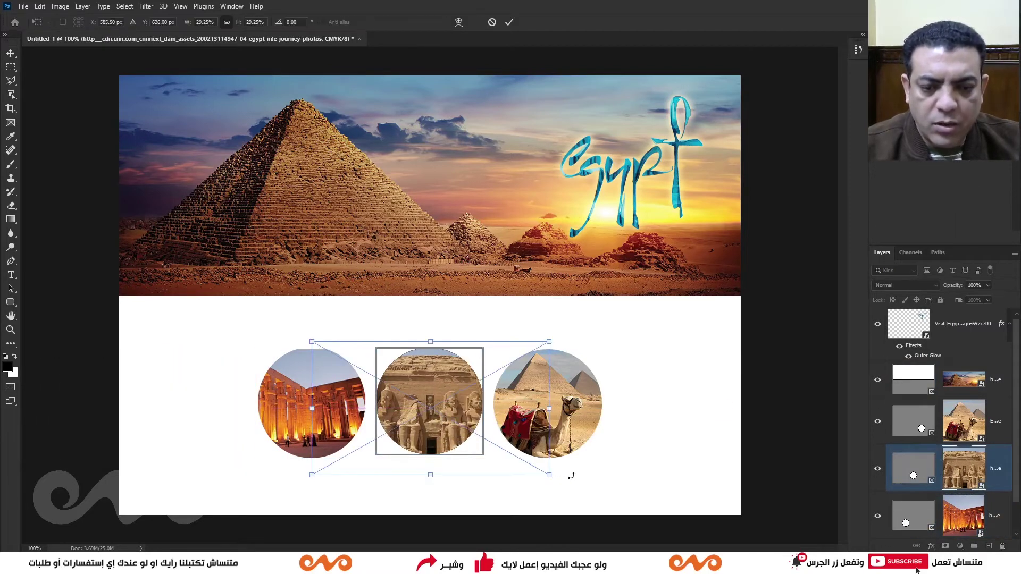
drag(549, 474, 511, 464)
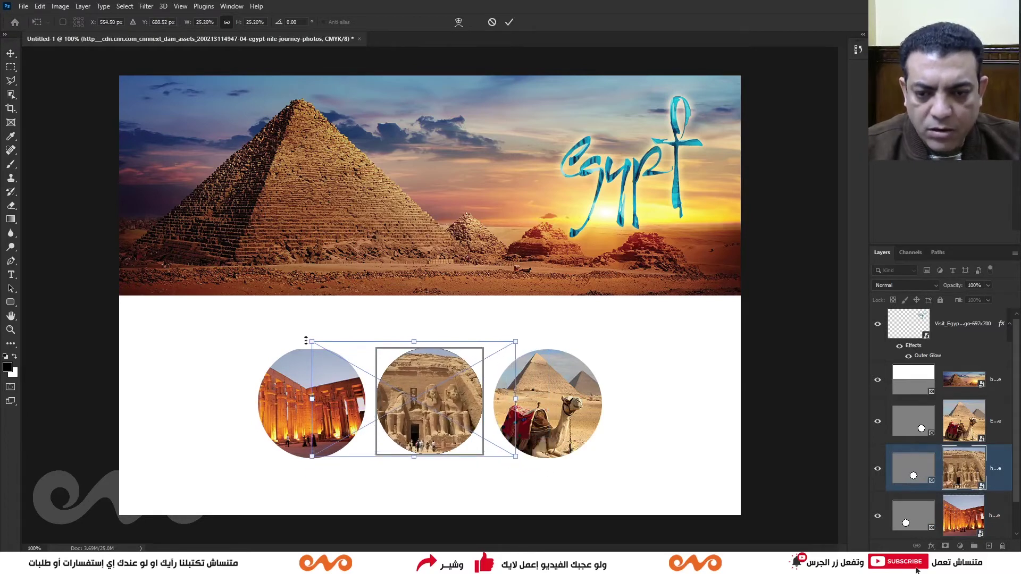
drag(306, 341, 320, 345)
drag(396, 371, 407, 371)
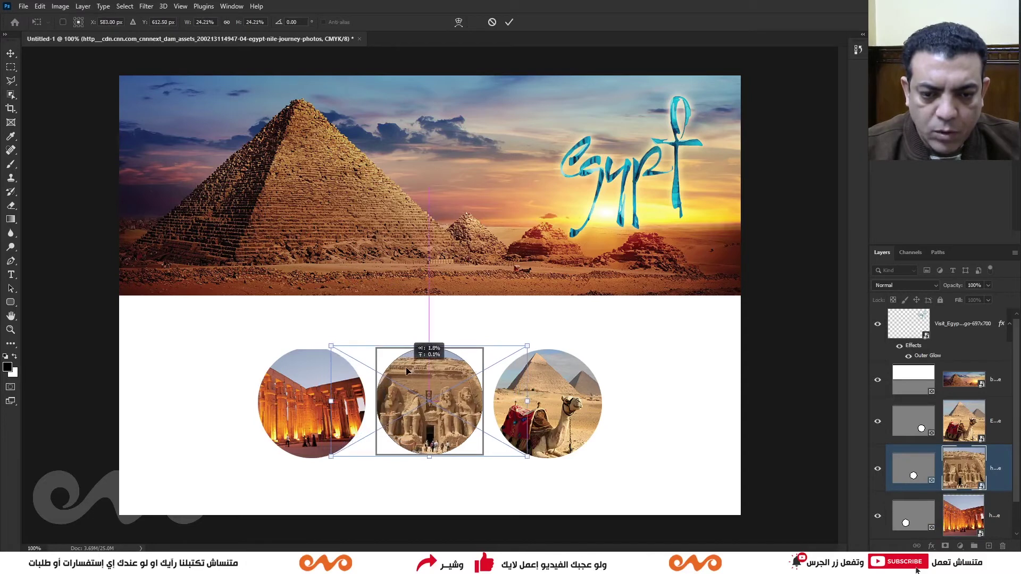
Step: Shrink the camel photo to about 54% inside its circle frame
click(947, 434)
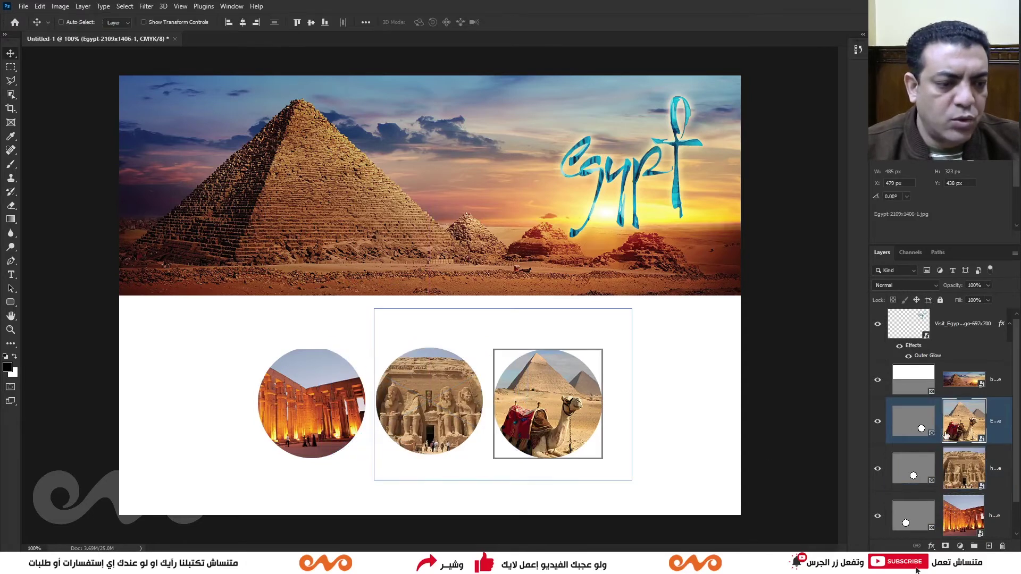
key(ctrl+t)
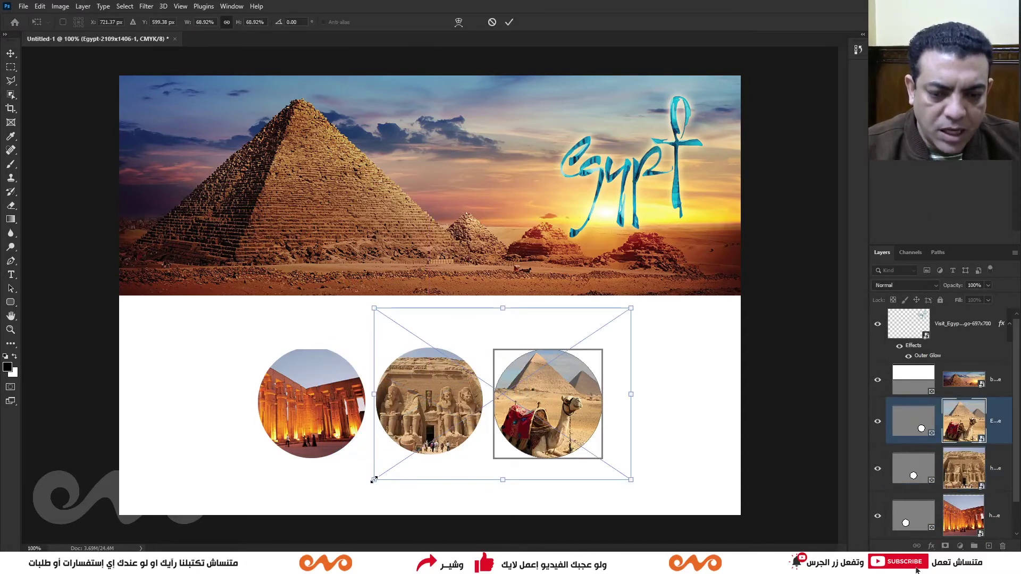
drag(374, 480, 405, 458)
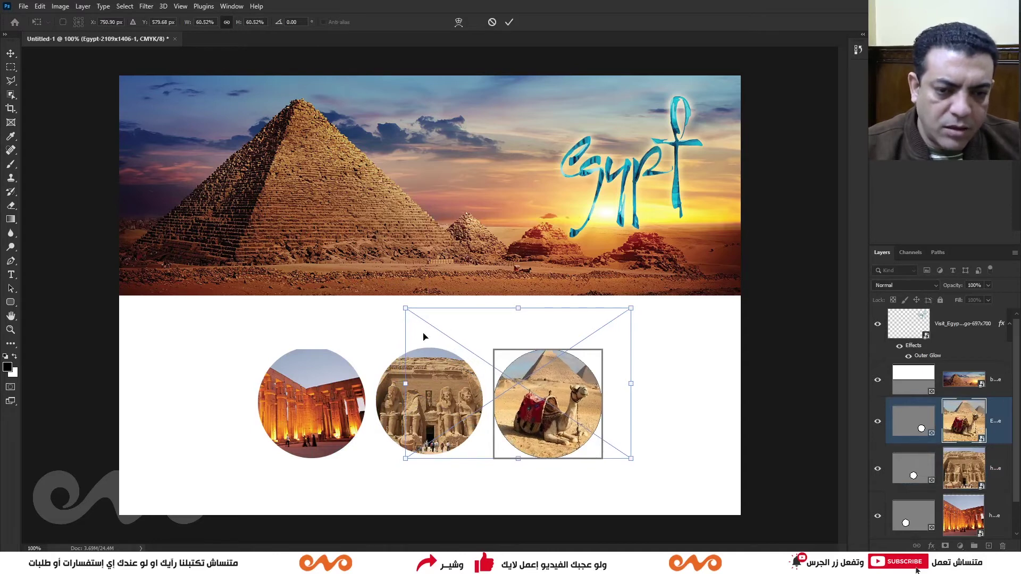
drag(635, 311, 607, 323)
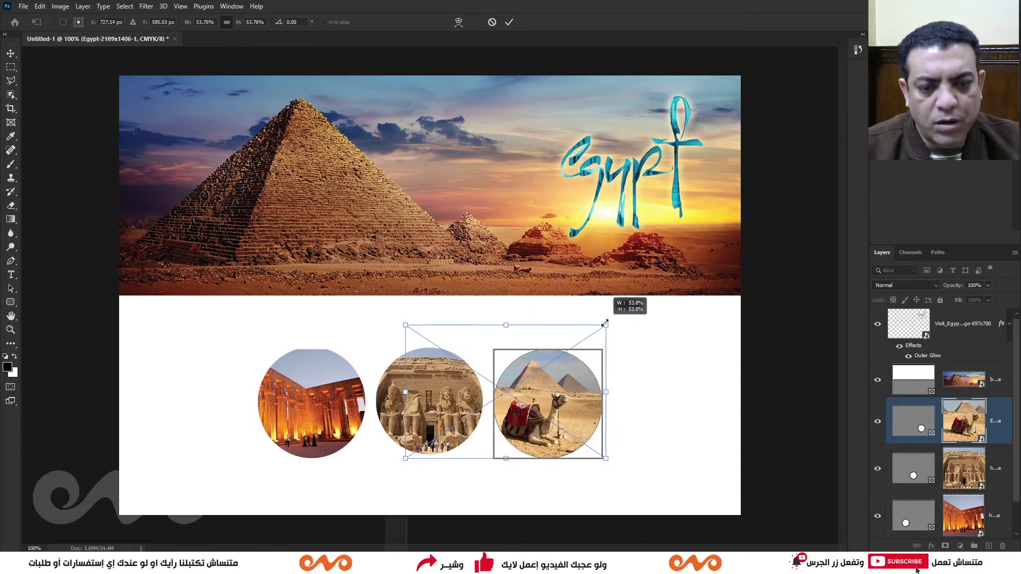
Step: Commit the camel photo's roughly 54% resize inside the third circle
key(Return)
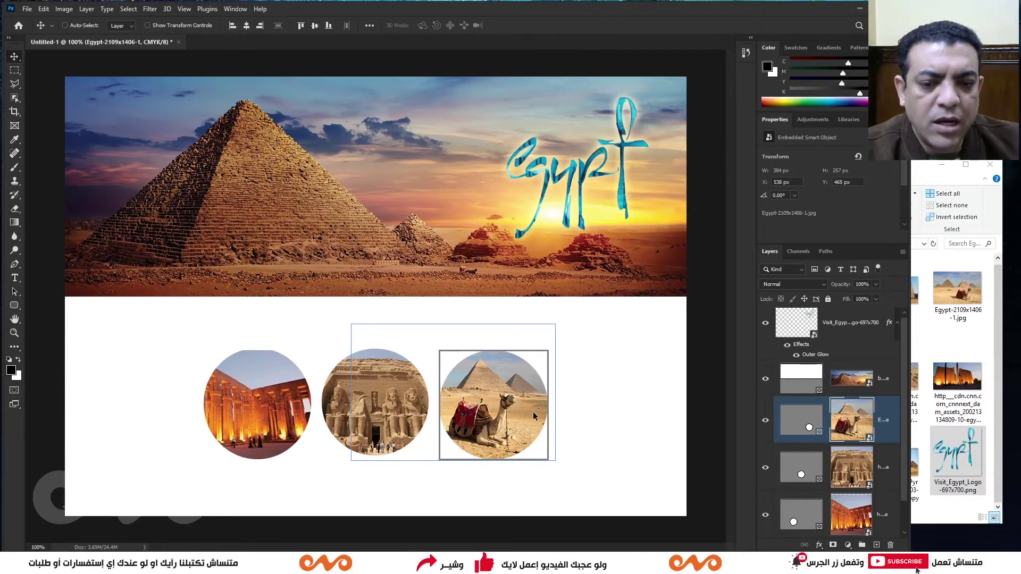
Step: Pick egypt-south-1200 in the Egypt folder and make the middle circle frame active in Photoshop
click(949, 375)
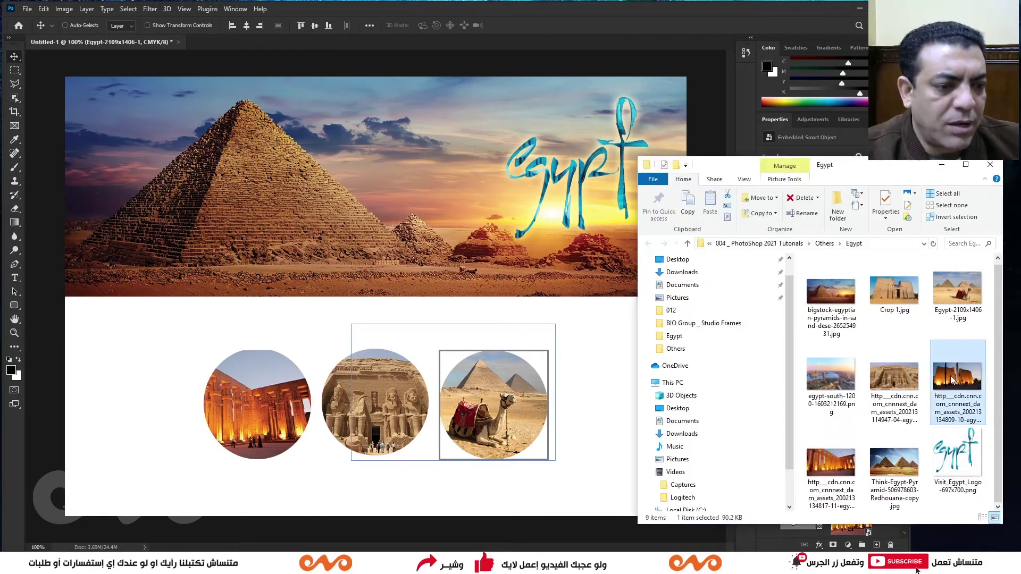
click(894, 379)
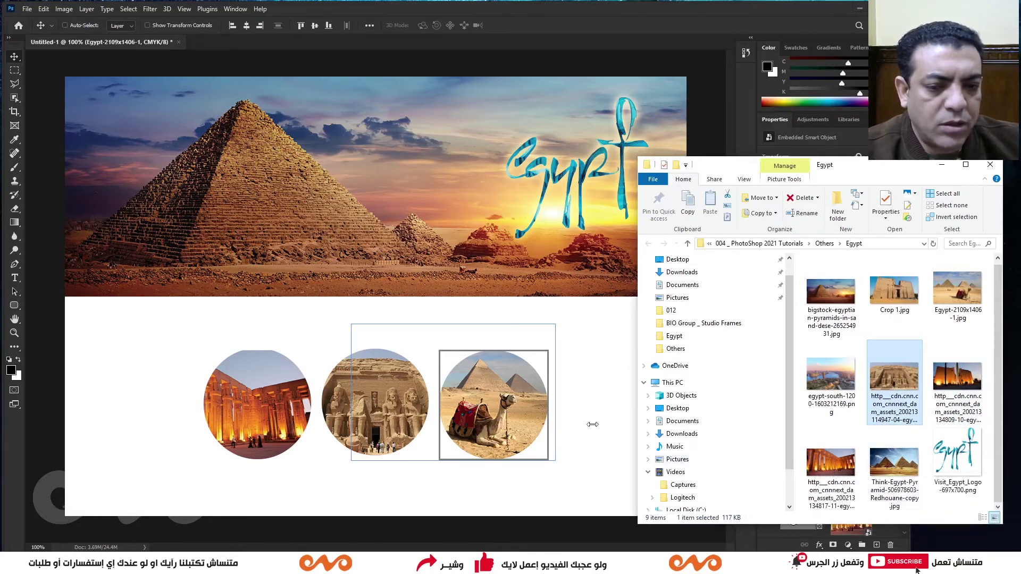
click(915, 455)
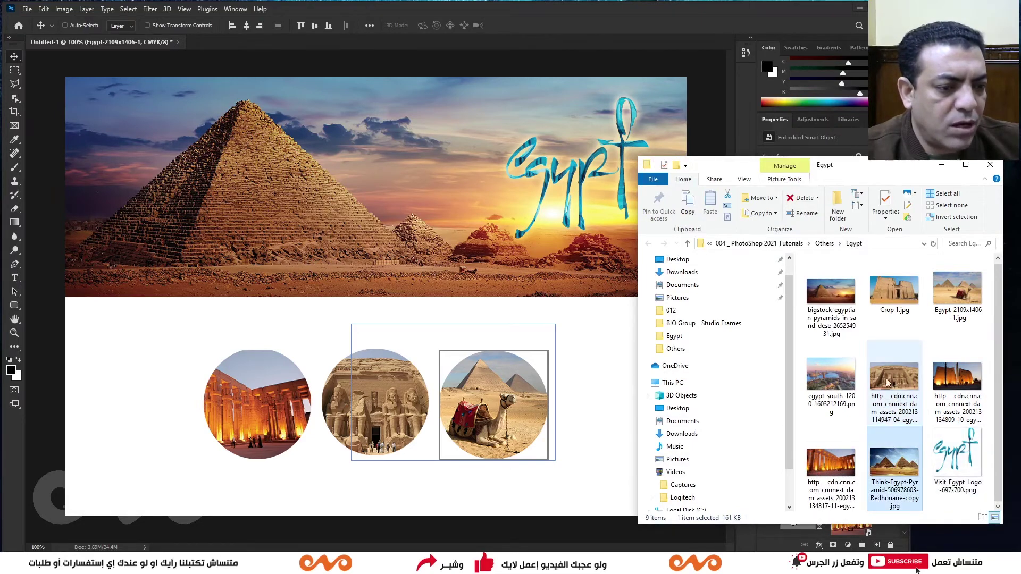
click(832, 385)
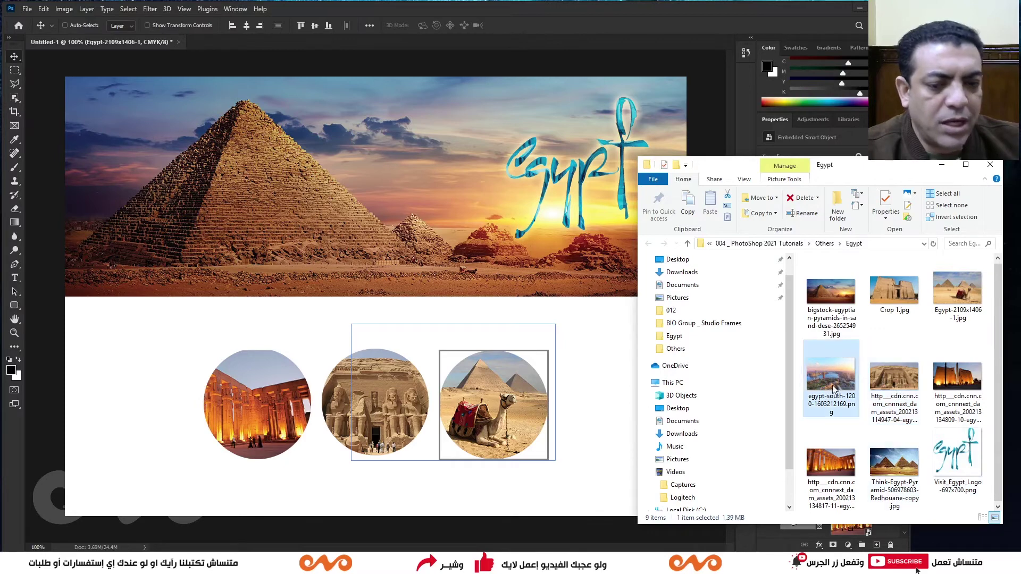
click(365, 394)
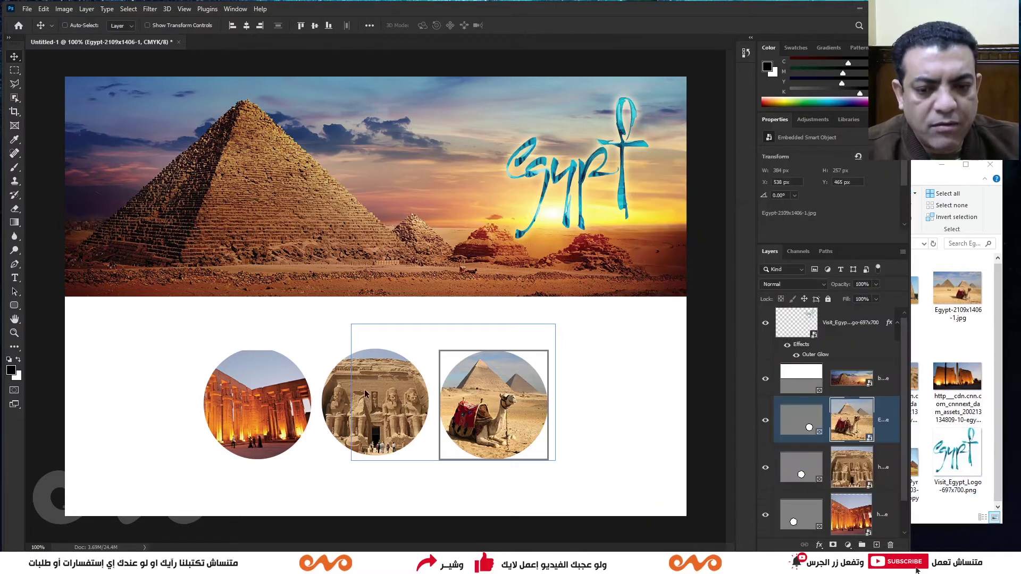
click(818, 470)
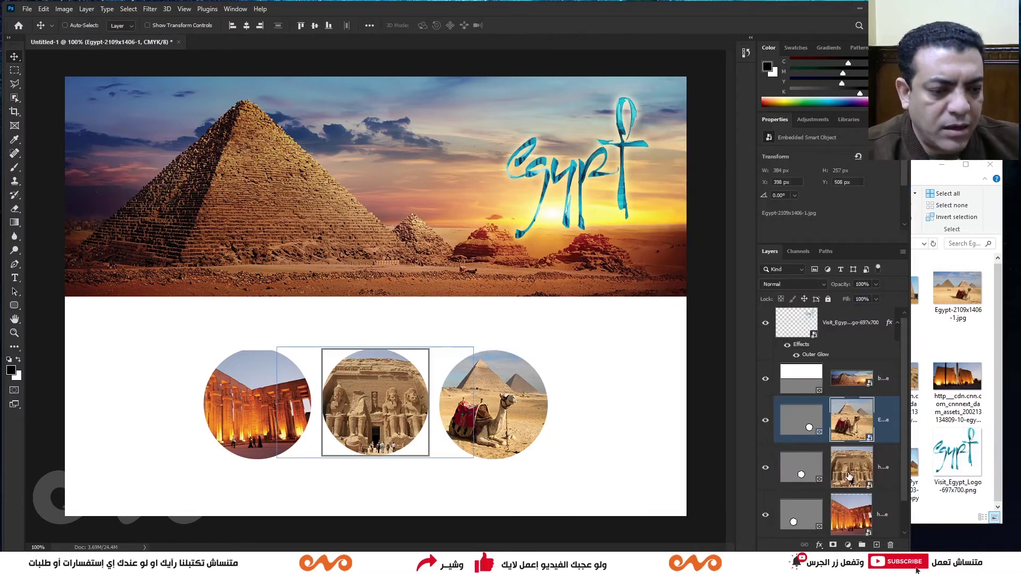
Step: Drop egypt-south-1200 into the middle circle and enlarge it to about 113%
click(927, 170)
drag(835, 372, 384, 404)
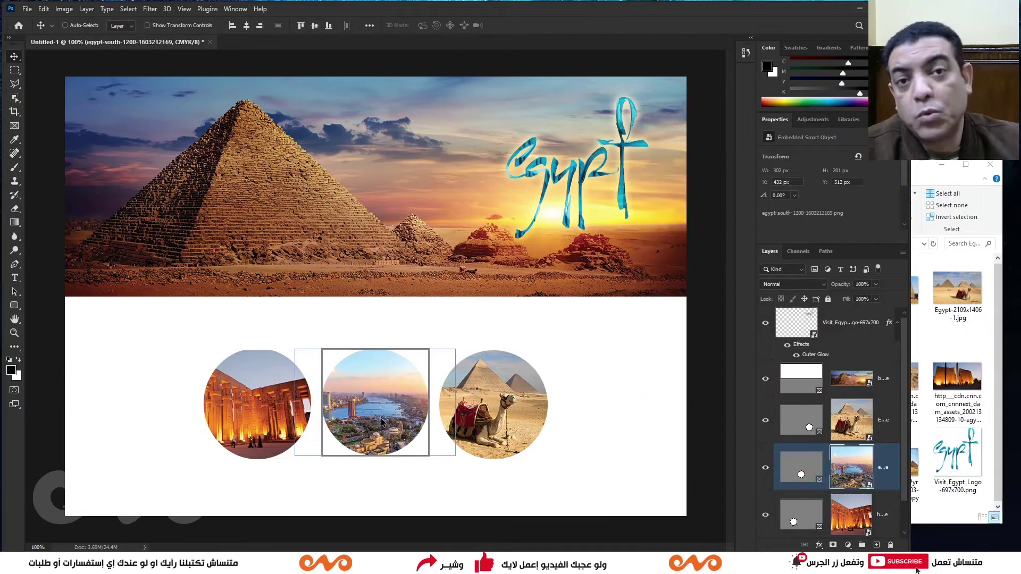
key(ctrl+t)
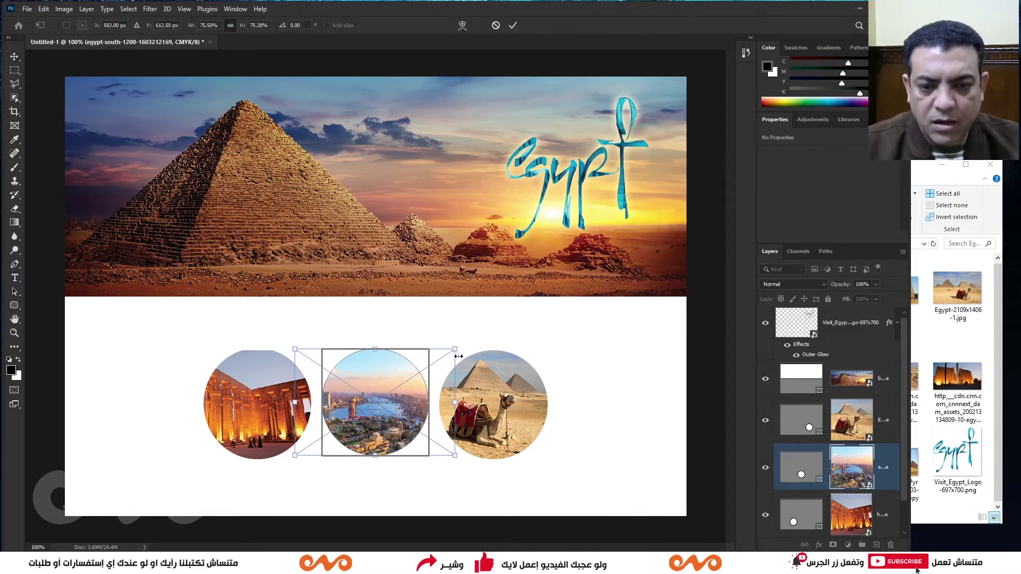
drag(458, 356, 539, 304)
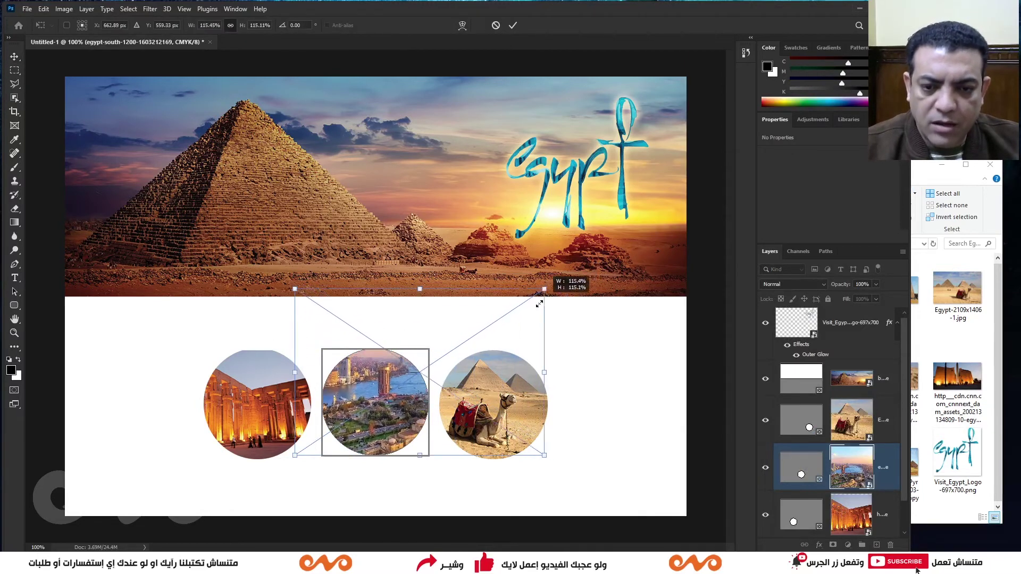
drag(539, 304, 544, 304)
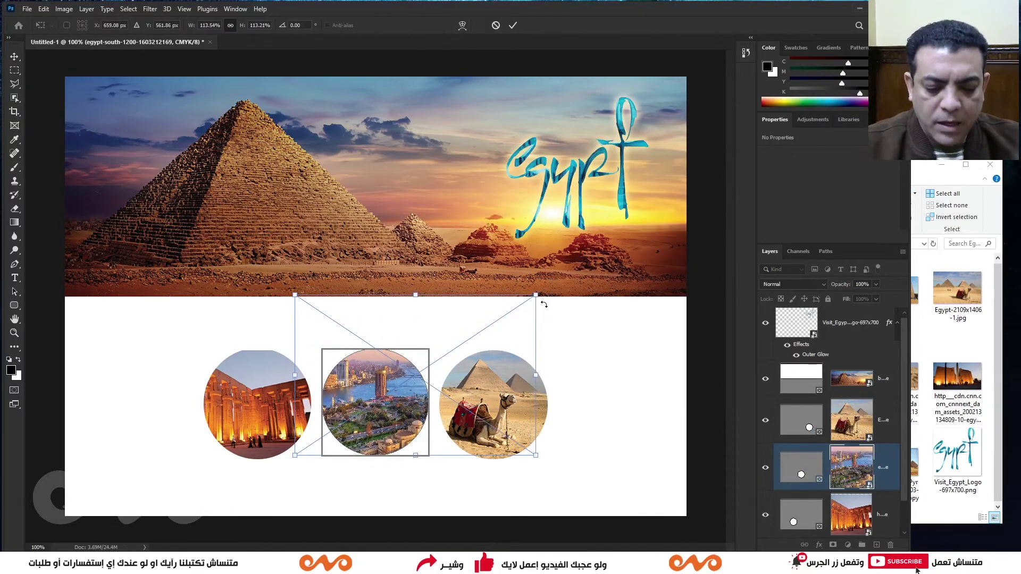
key(Return)
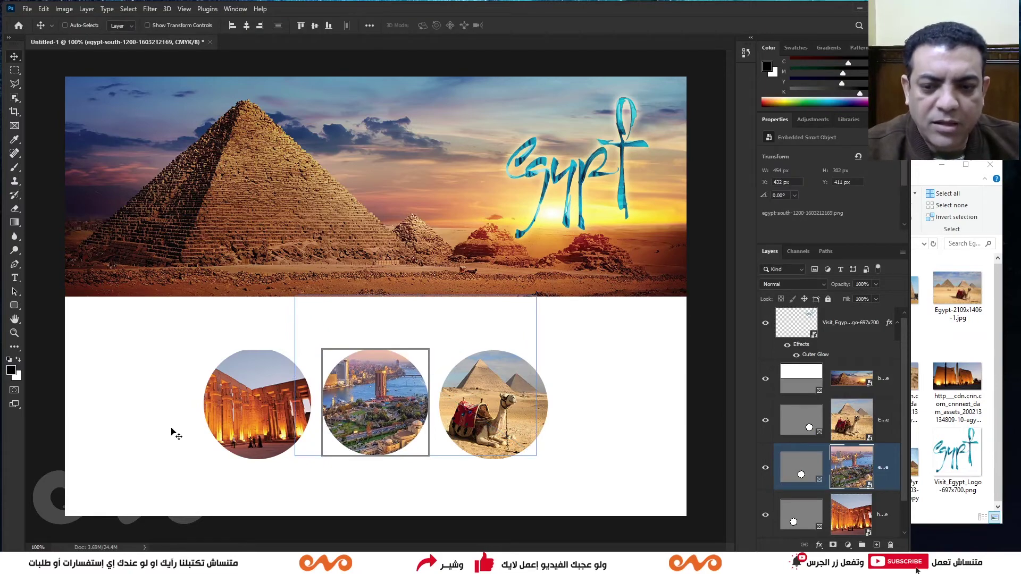
Step: Zoom in to 300% on the left Luxor circle and list its layers
key(z)
click(255, 351)
drag(273, 341, 344, 265)
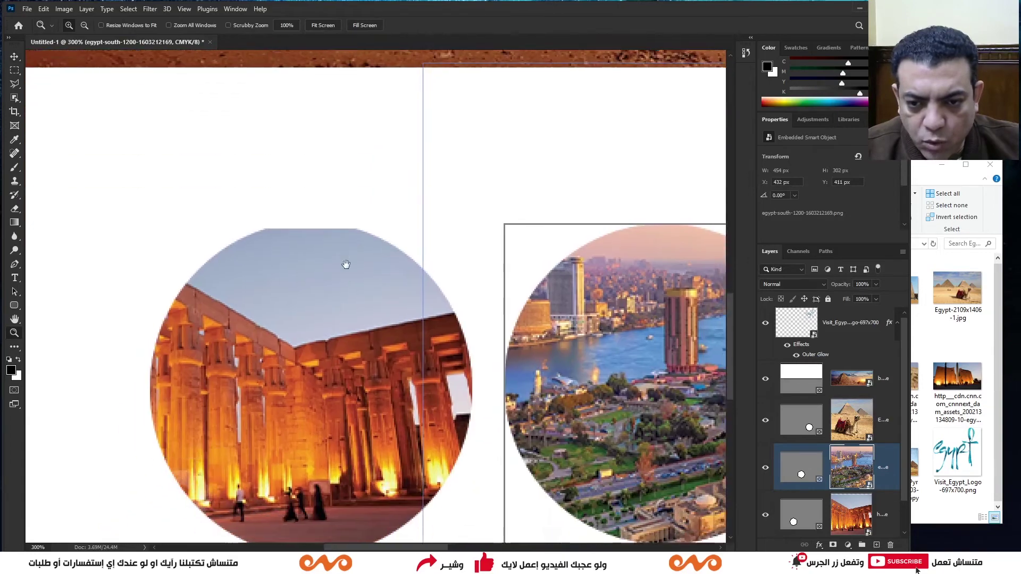
key(v)
right_click(330, 268)
Step: Enlarge the Luxor temple photo in the left circle to about 26.4%, then zoom out to the full layout
click(353, 280)
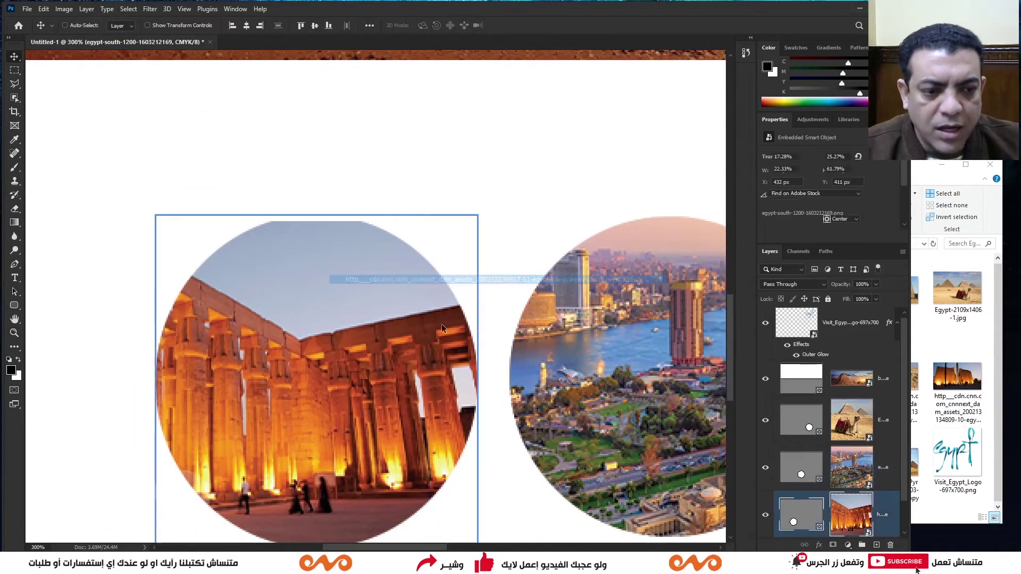
key(ctrl+t)
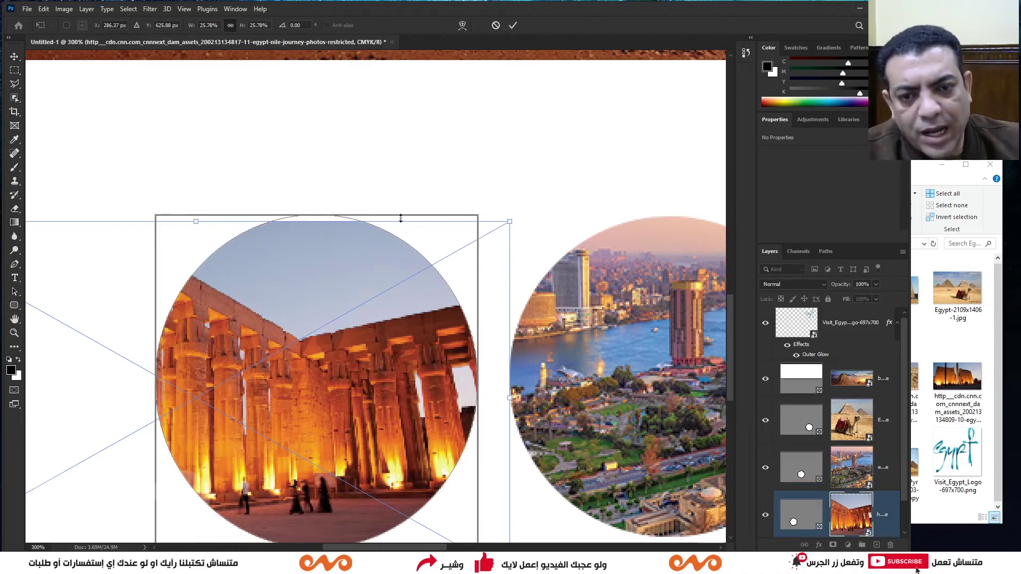
mouse_move(509, 221)
mouse_down()
mouse_move(427, 265)
mouse_move(521, 206)
mouse_up()
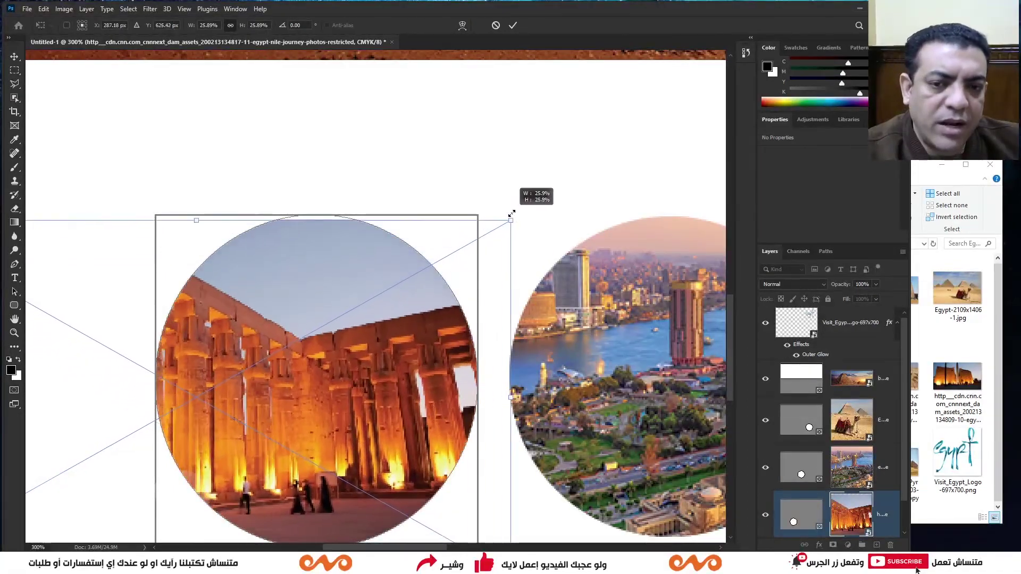
key(ctrl+minus)
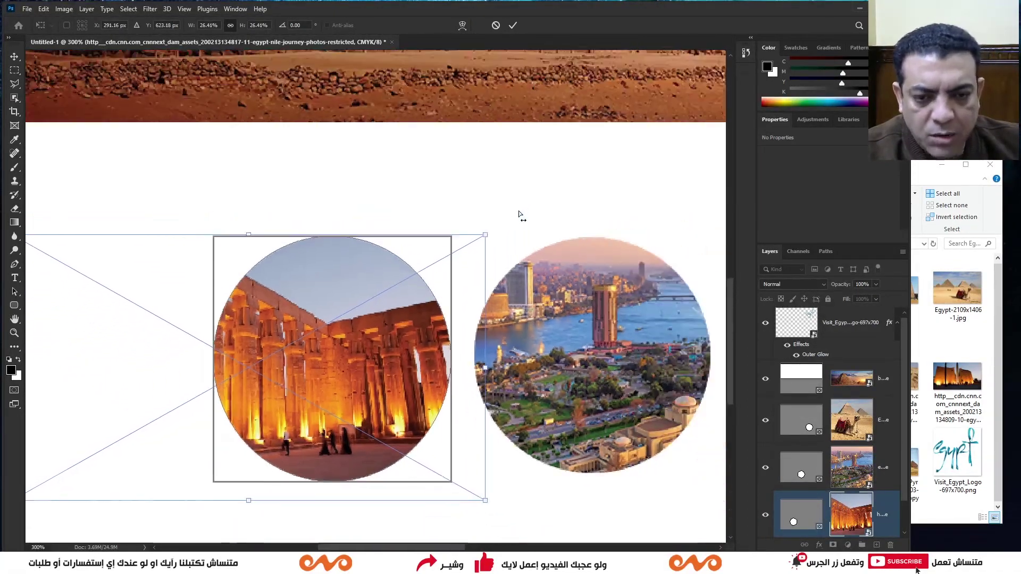
key(Return)
key(ctrl+minus)
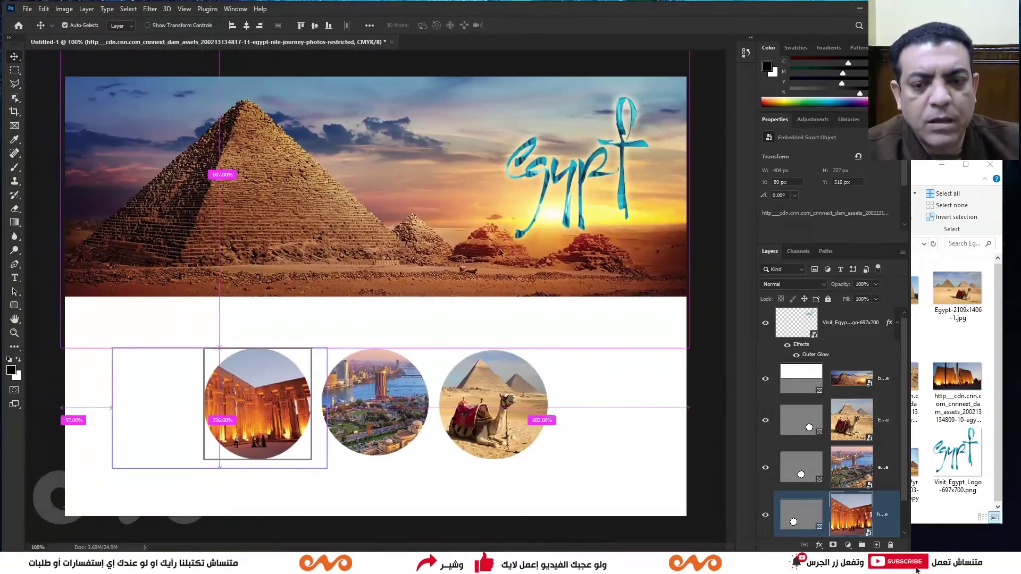
Step: Select the Visit_Egypt_Logo layer and collapse its effects list
click(884, 338)
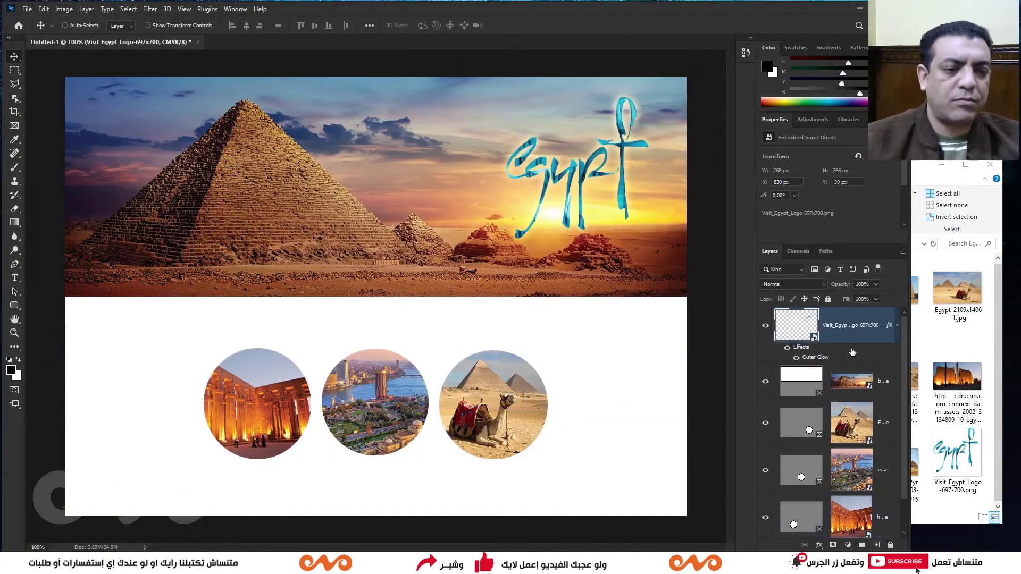
click(897, 331)
scroll(891, 420, down, 1)
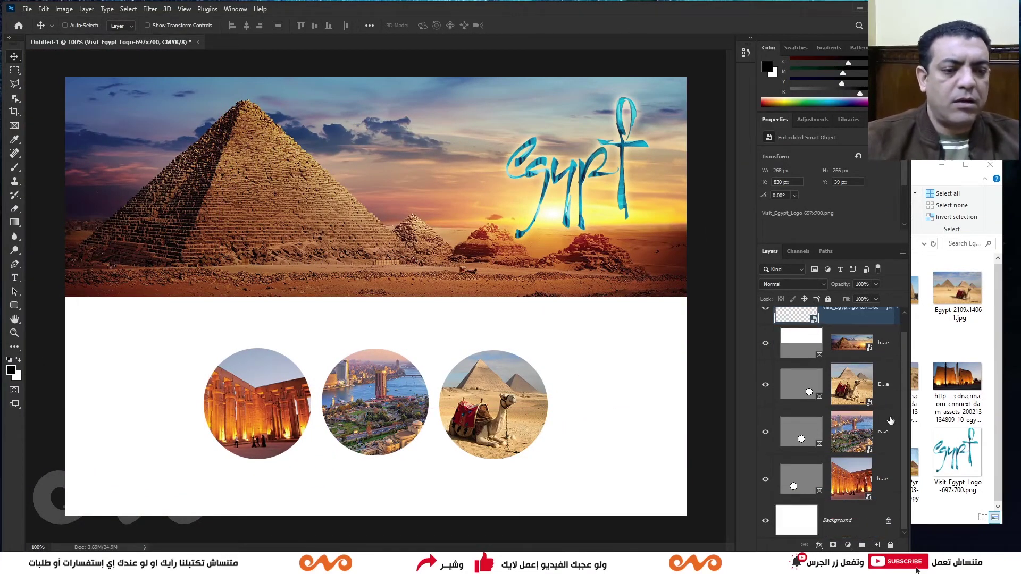
Step: Move the Luxor circle's frame layer from the left slot to right of the camel circle
right_click(275, 383)
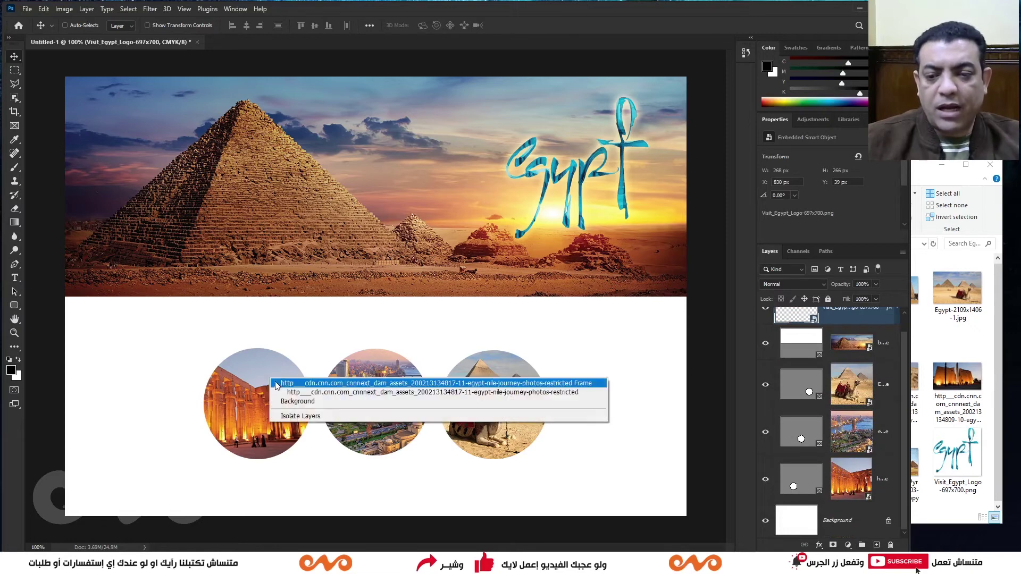
click(283, 384)
mouse_move(248, 385)
mouse_down()
mouse_move(556, 336)
mouse_move(603, 387)
mouse_up()
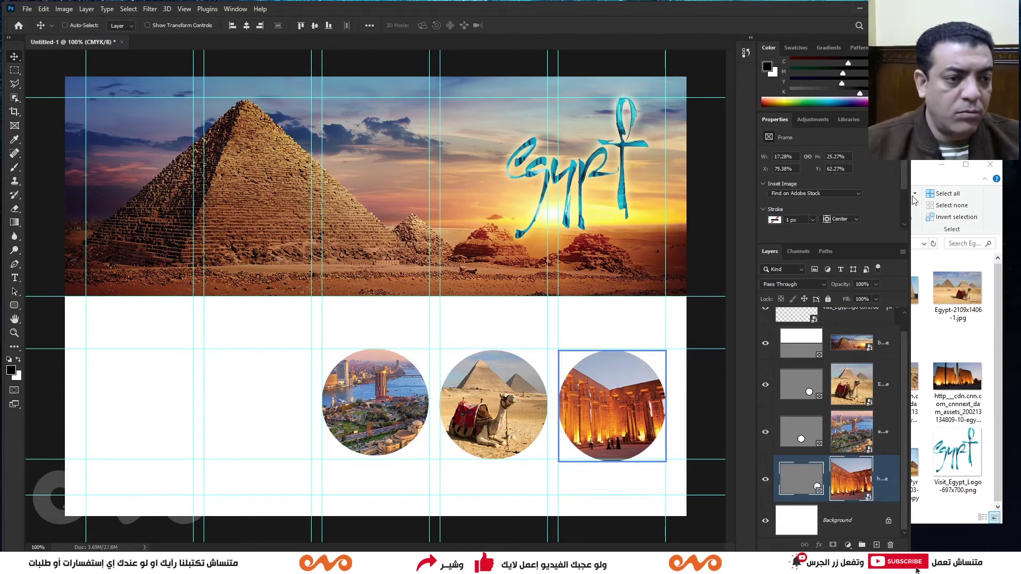
Step: Place the Think-Egypt-Pyramid photo from the folder above the white Background layer
click(926, 174)
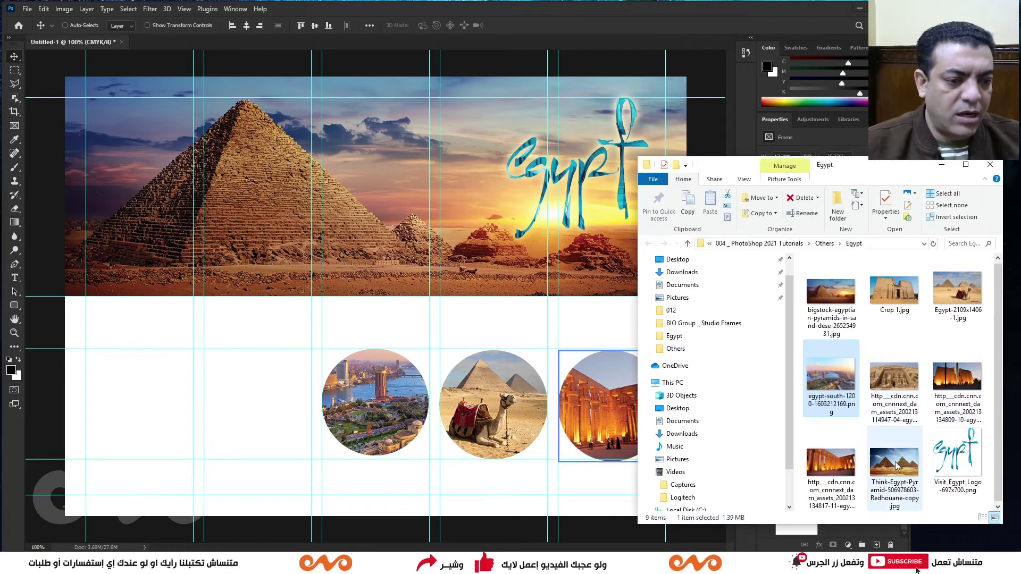
drag(894, 461, 256, 402)
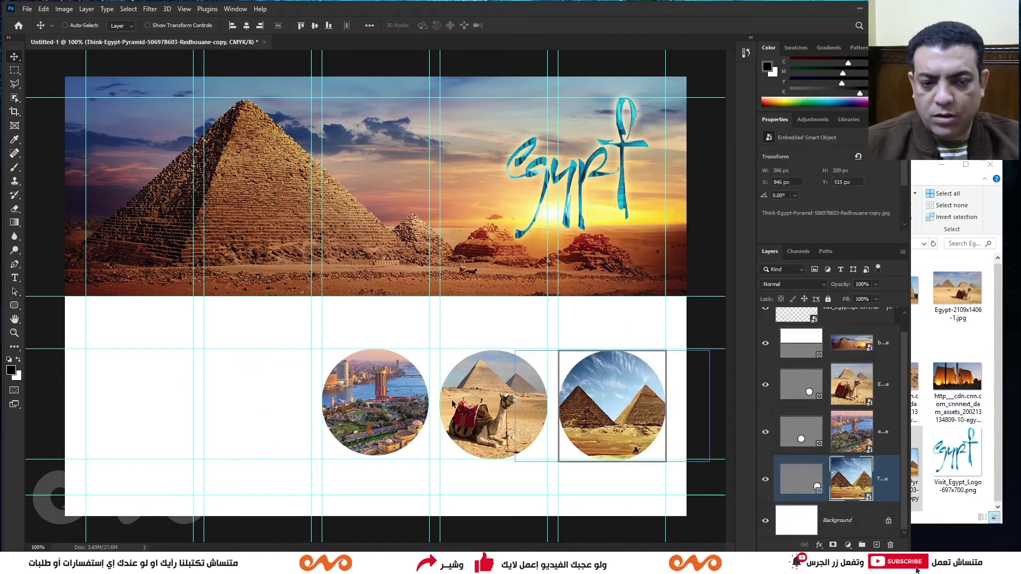
key(Escape)
click(792, 518)
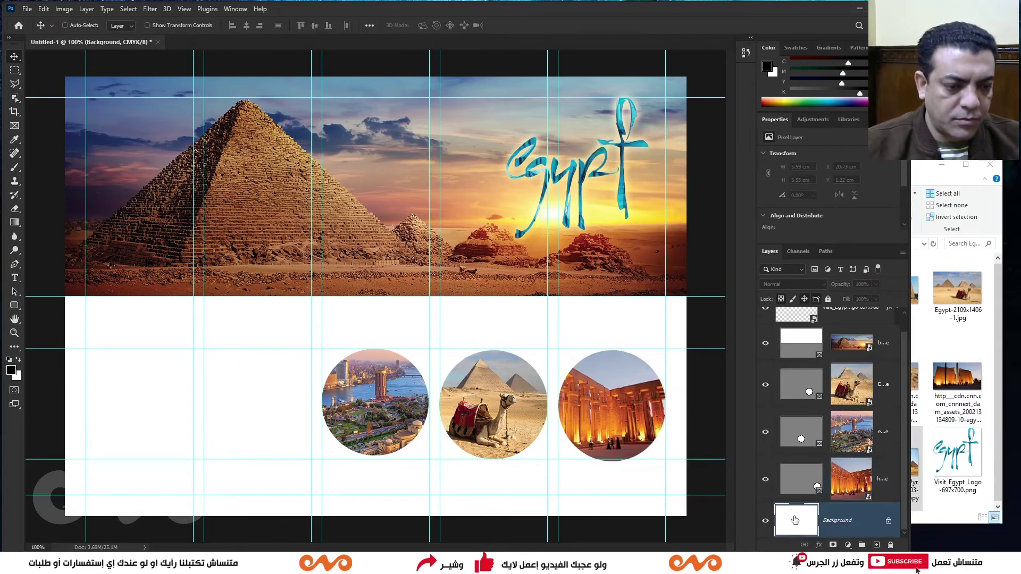
click(919, 436)
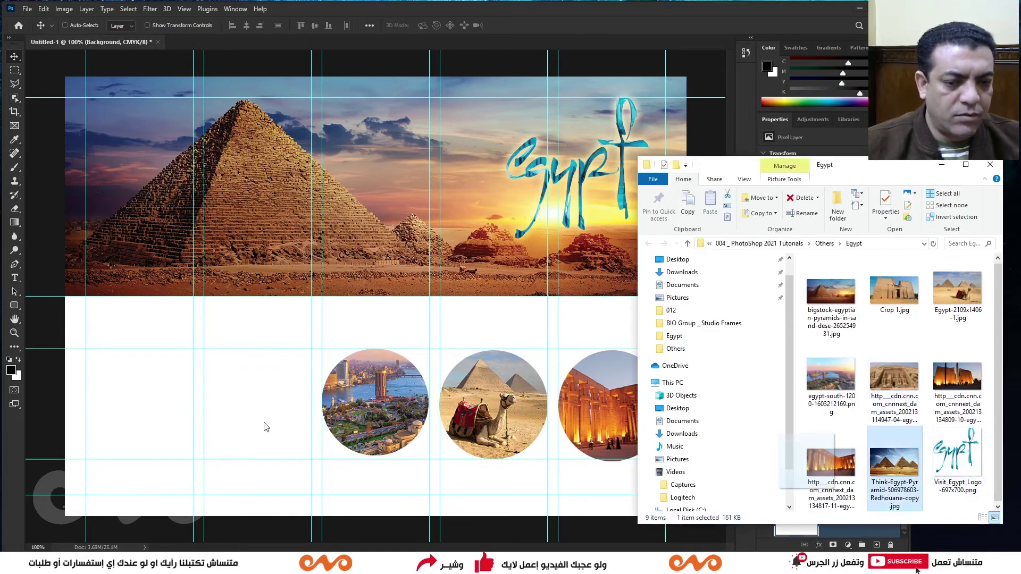
drag(955, 455, 245, 404)
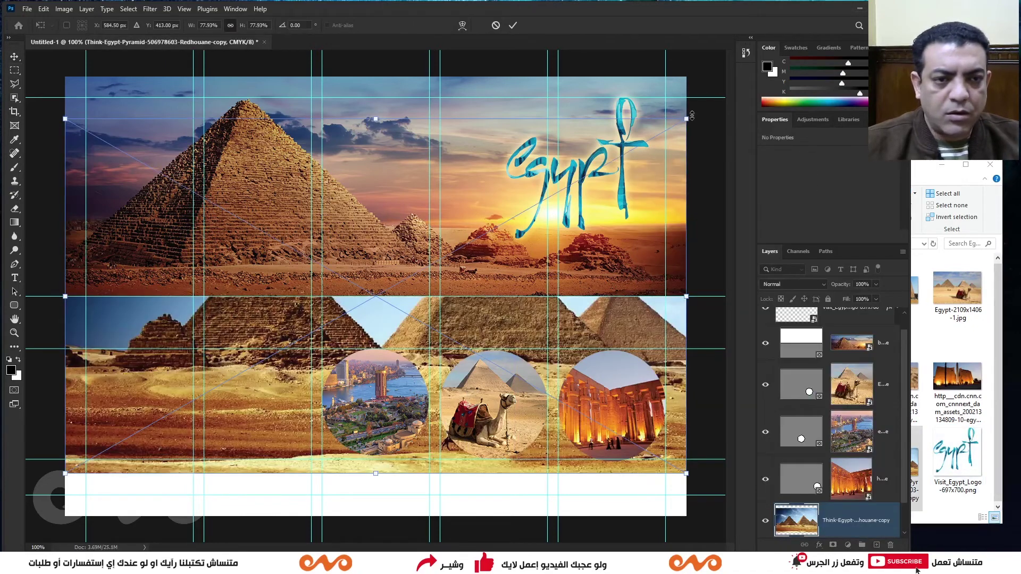
Step: Scale the pyramids photo to about 25% and position it left of the Cairo circle
mouse_move(687, 118)
mouse_down()
mouse_move(292, 335)
mouse_move(343, 363)
mouse_move(370, 359)
mouse_up()
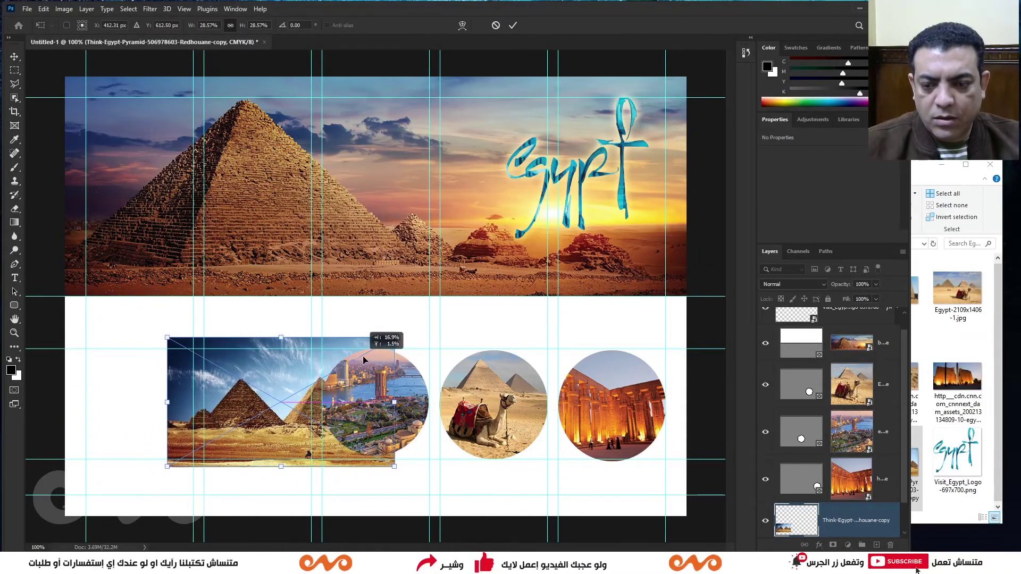
drag(408, 331, 378, 339)
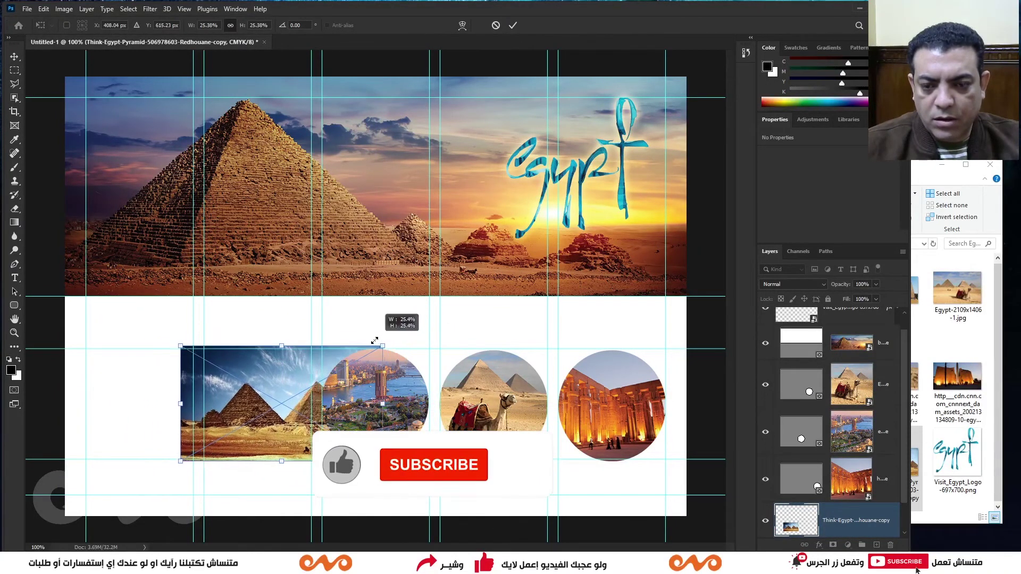
drag(286, 378, 264, 377)
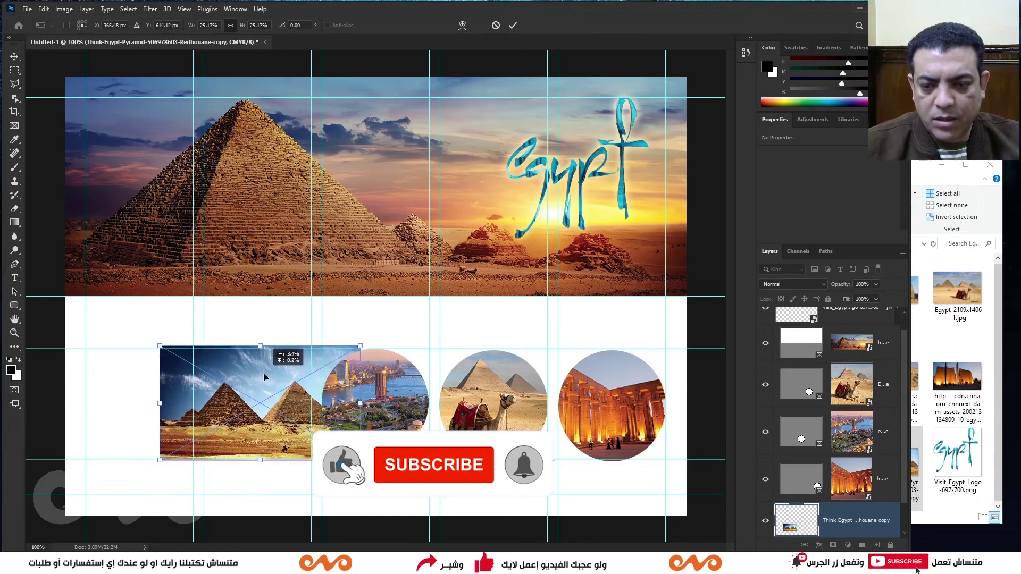
key(Return)
Step: Place the night obelisk temple photo at the row's left end, scaled to about 26%
click(942, 383)
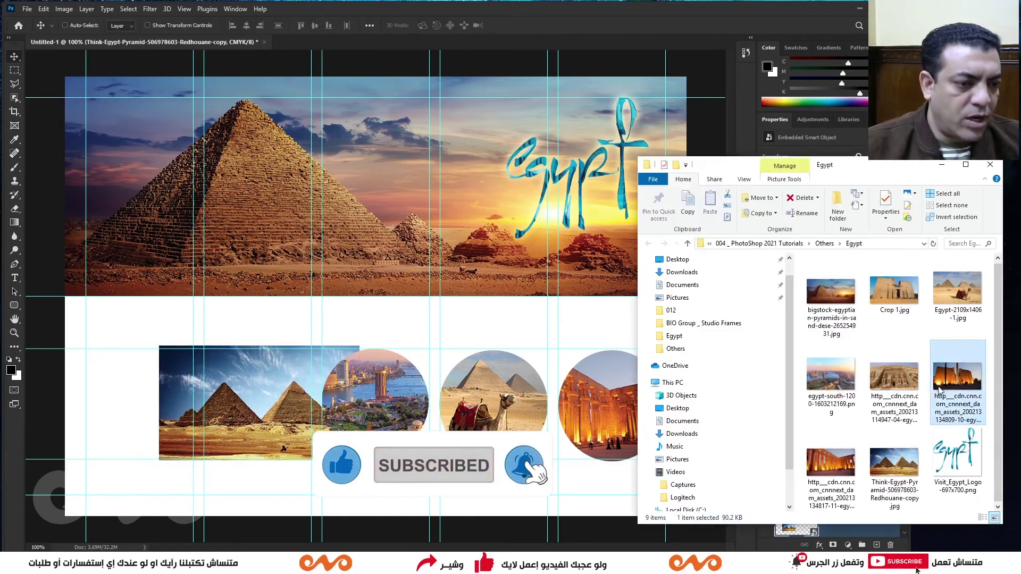
drag(955, 383, 144, 383)
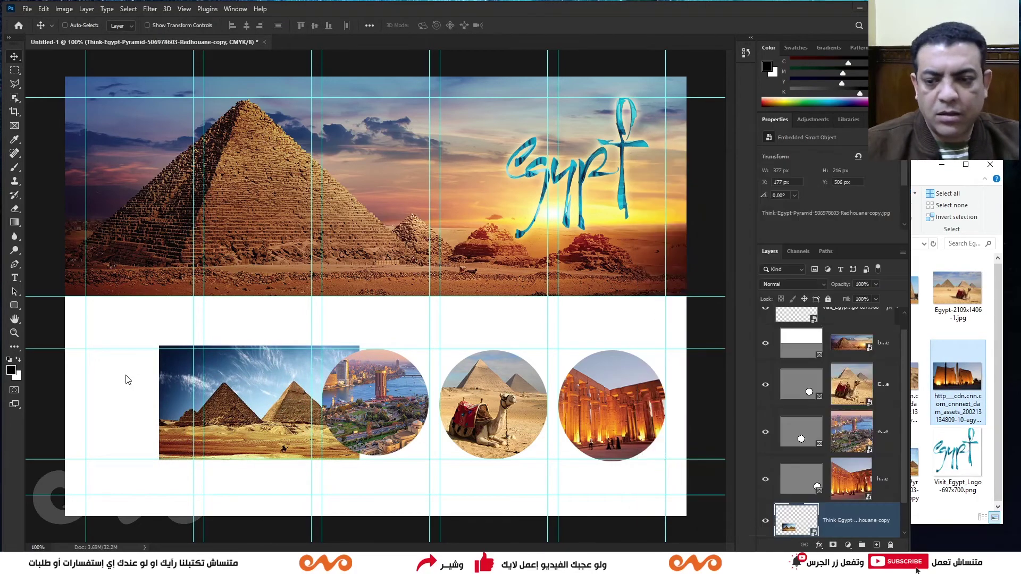
drag(686, 122, 215, 300)
drag(213, 393, 211, 373)
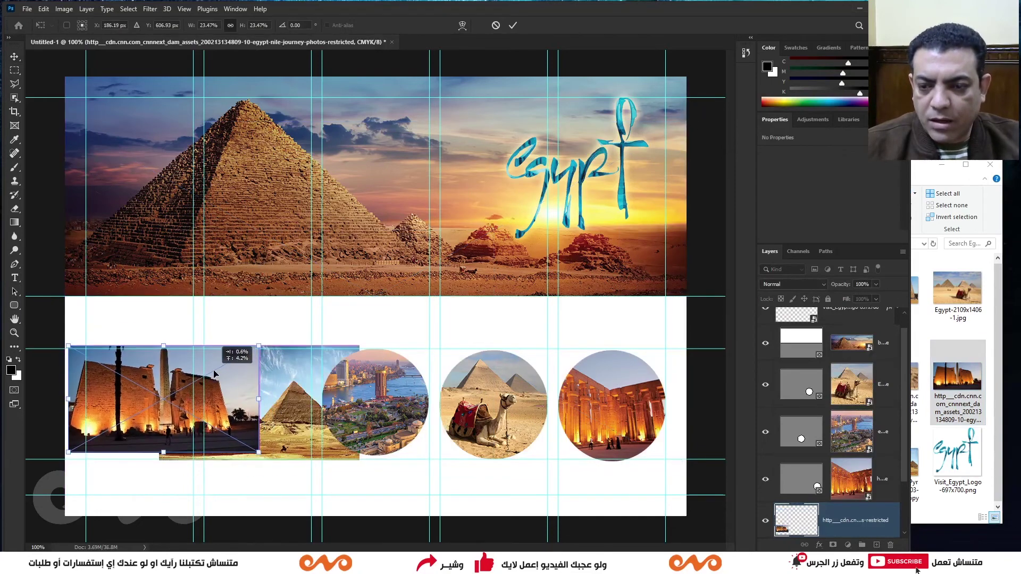
drag(255, 452, 278, 466)
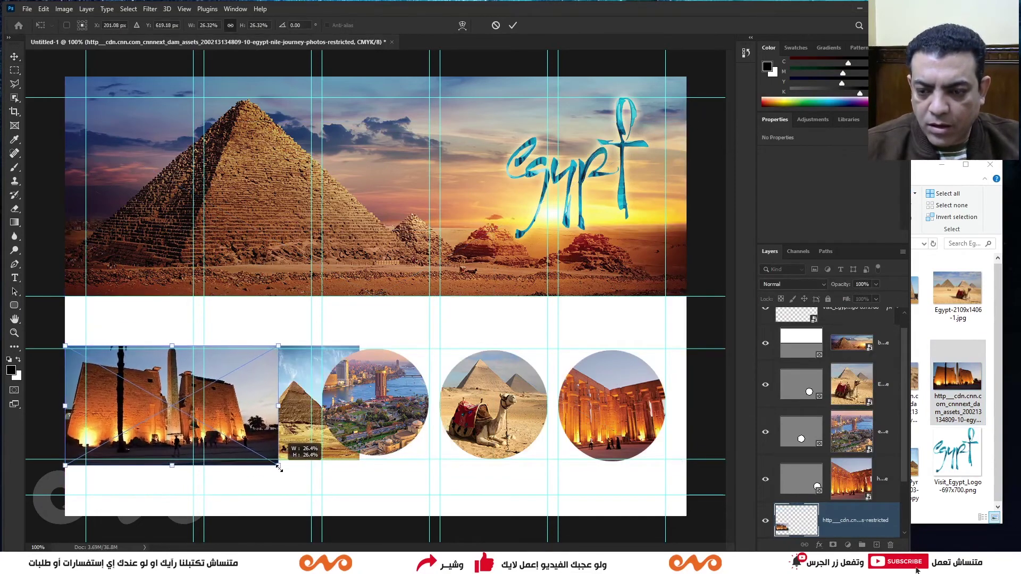
key(Return)
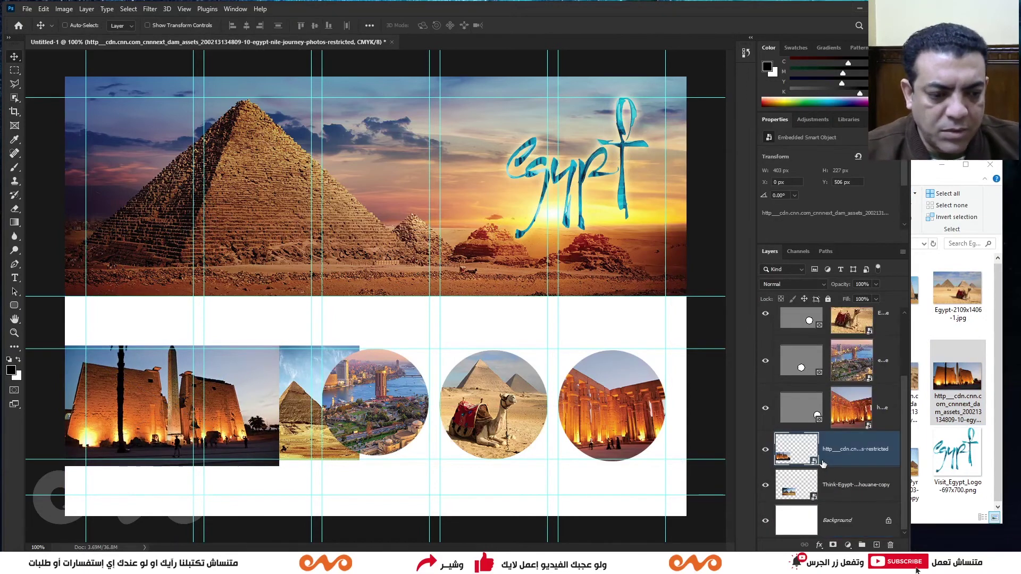
scroll(796, 453, down, 2)
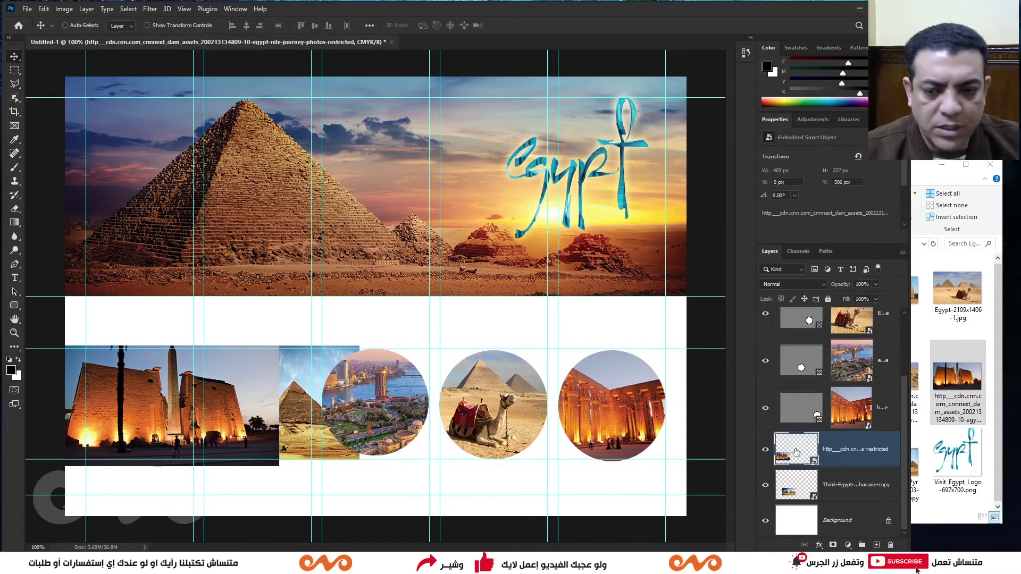
click(15, 128)
Step: Draw circular frames around the temple and pyramids photos, then select the Visit_Egypt_Logo layer
drag(95, 364, 194, 461)
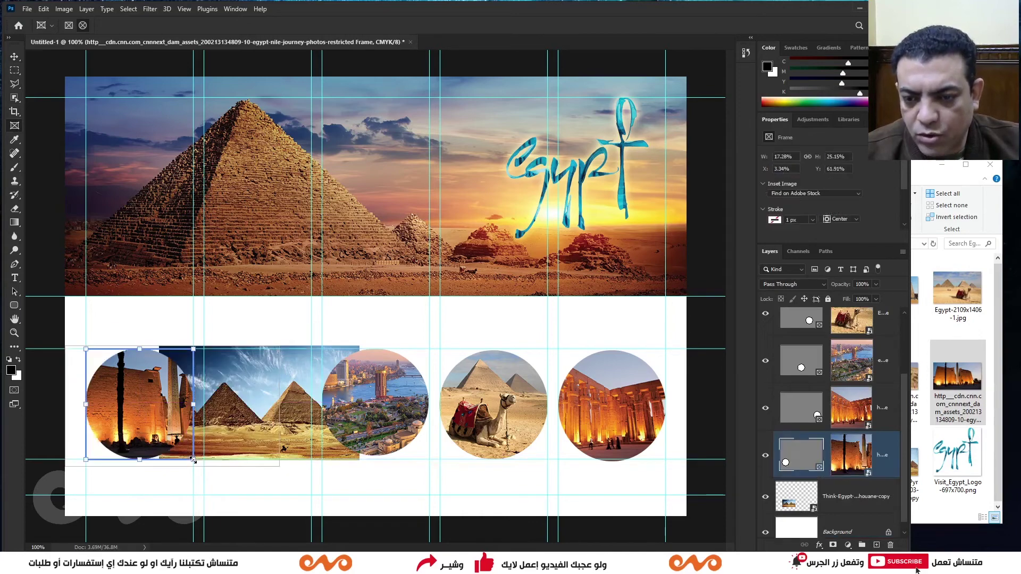
click(794, 501)
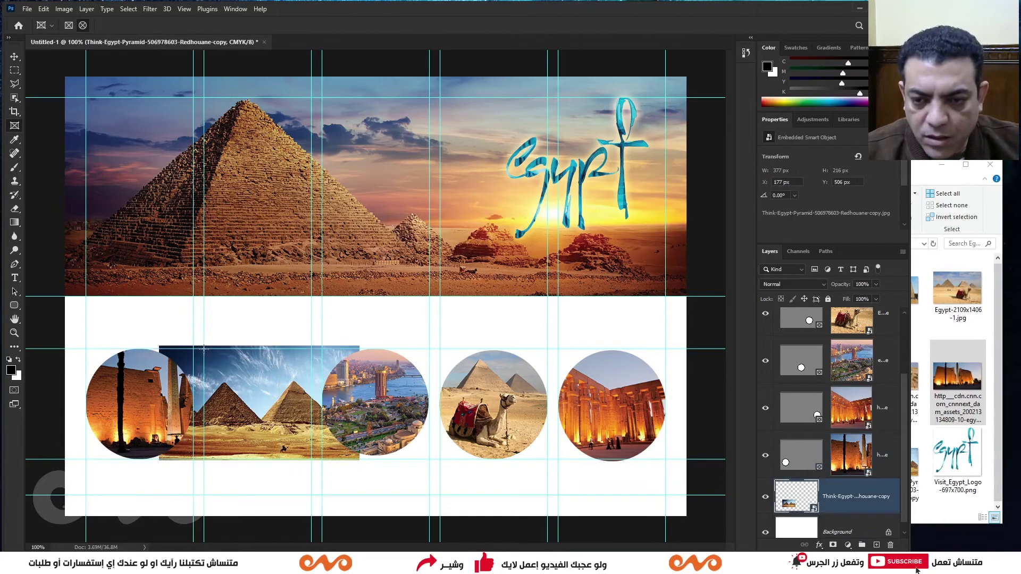
drag(204, 348, 312, 456)
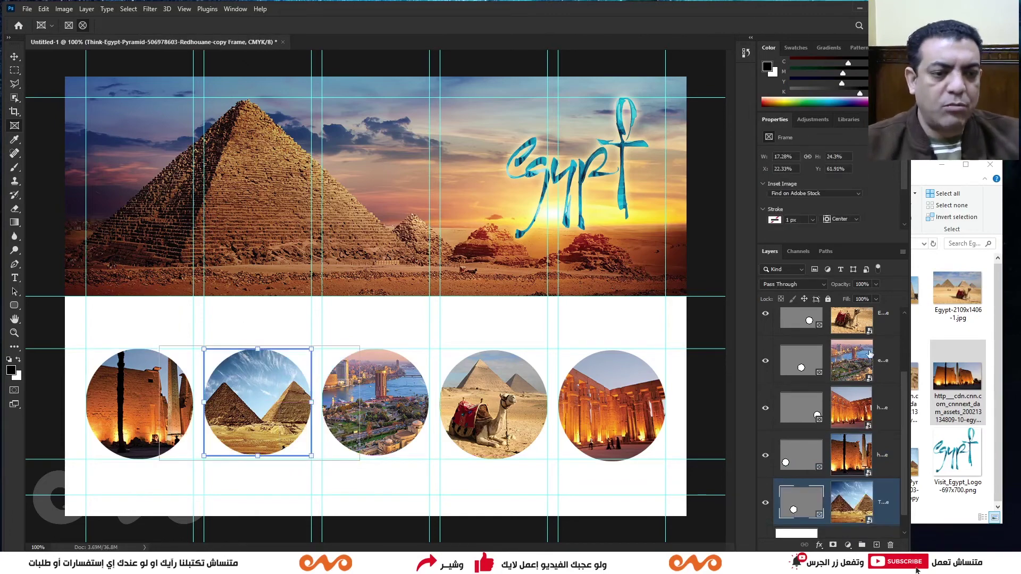
click(839, 381)
scroll(839, 381, up, 2)
click(833, 335)
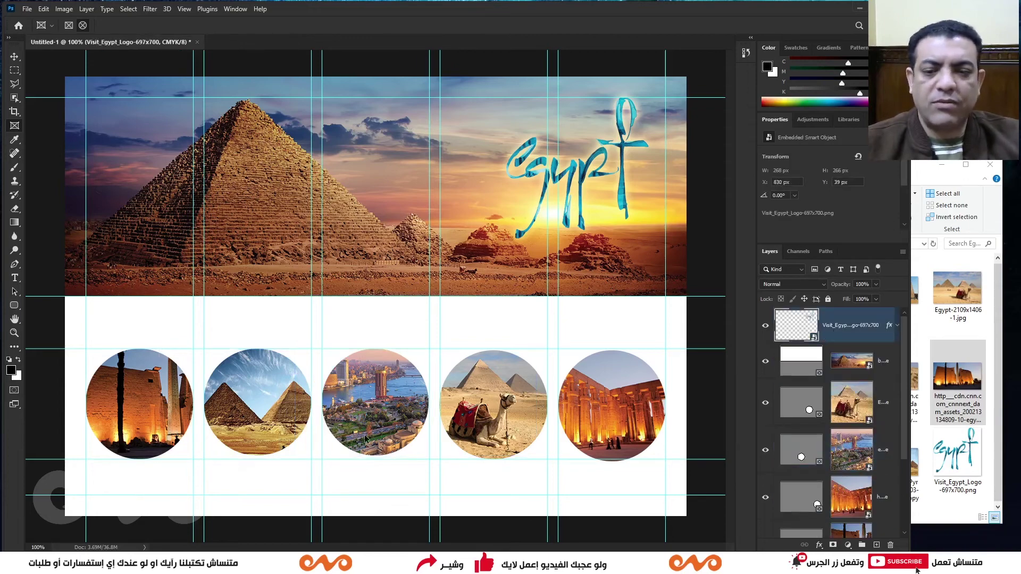
Step: Zoom out to see the whole layout and hide all guides
key(ctrl+minus)
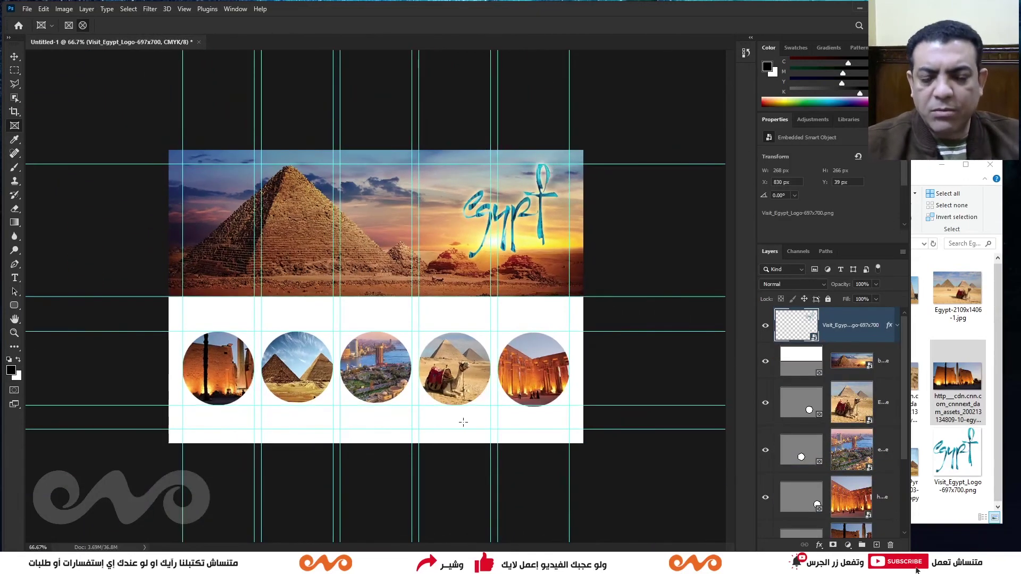
key(z)
key(ctrl+plus)
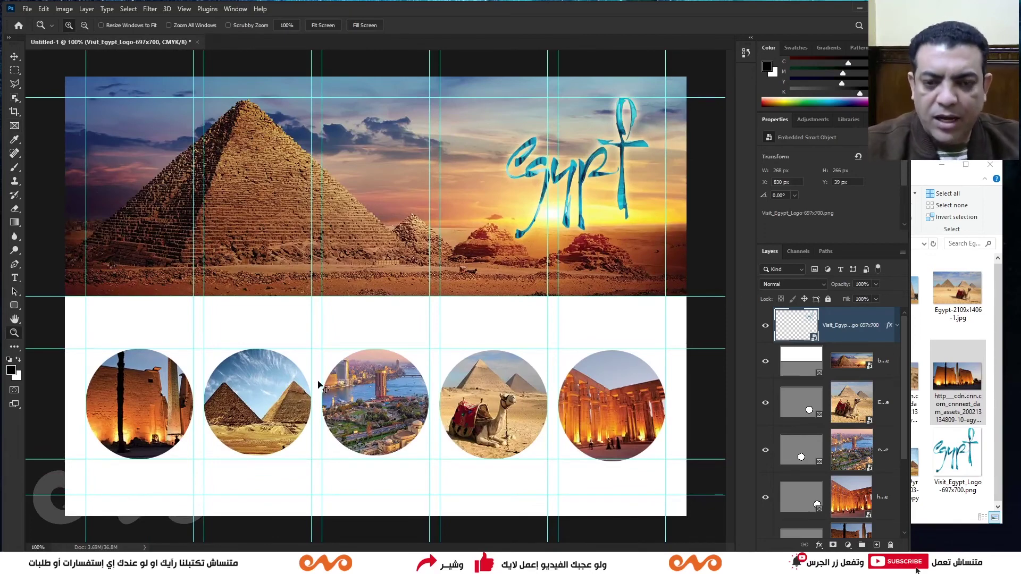
key(ctrl+minus)
key(ctrl+semicolon)
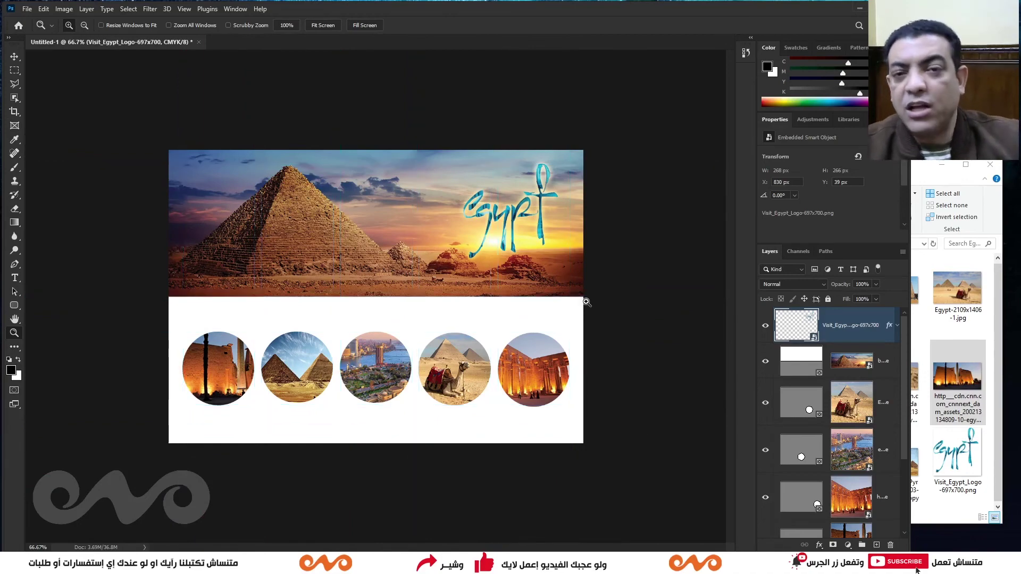
Step: Maximize the Photoshop window at 100% zoom and open the View menu
double_click(565, 11)
key(ctrl+plus)
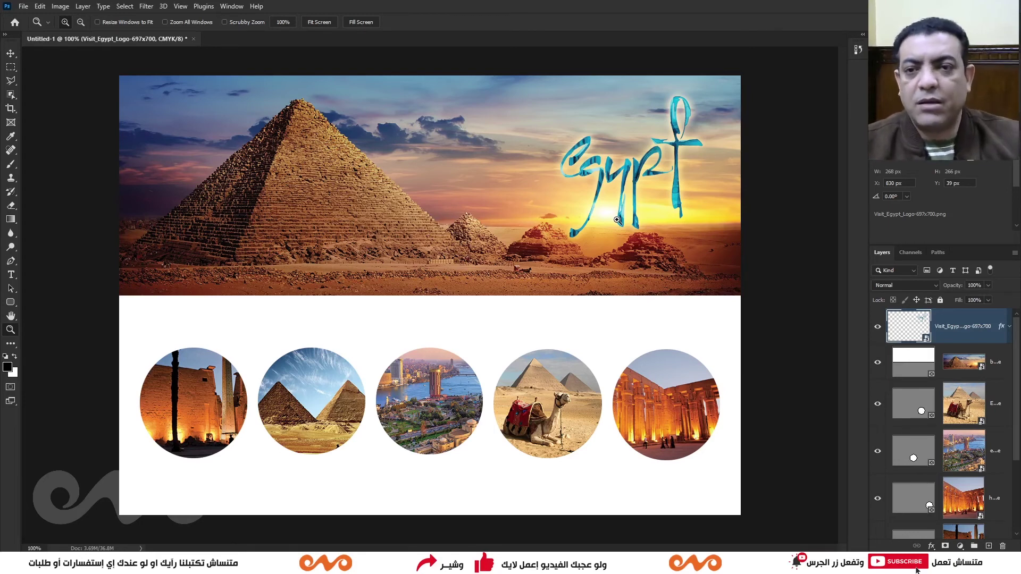
click(181, 6)
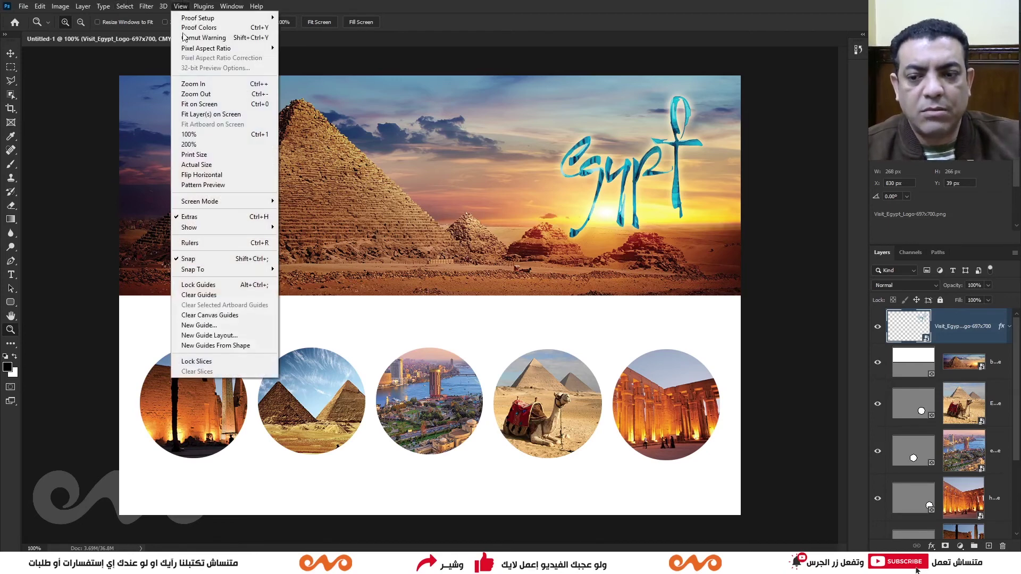
Step: Close the New Guide Layout settings, select the Background layer, hide guides and zoom out
click(222, 336)
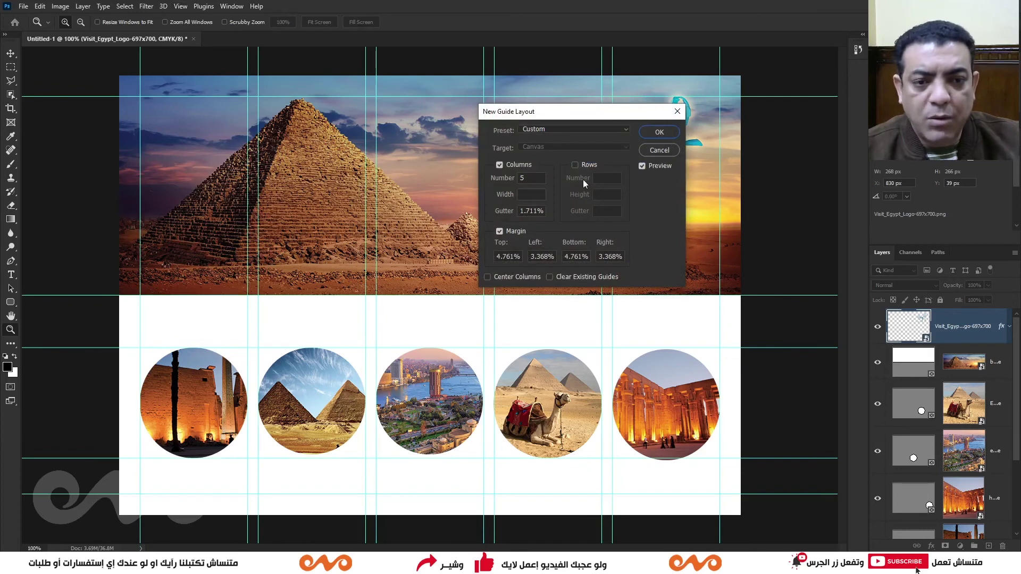
click(655, 151)
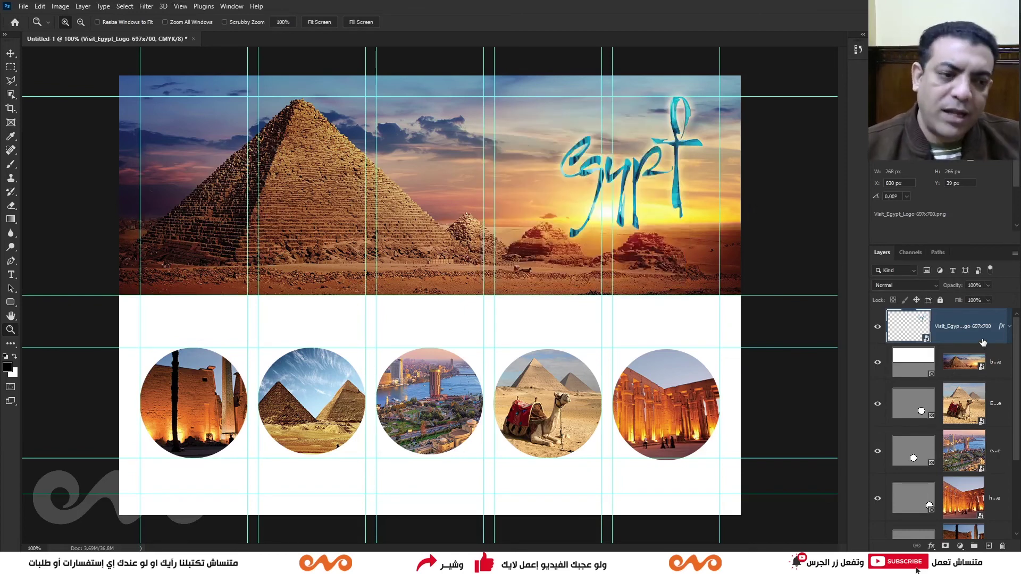
click(919, 361)
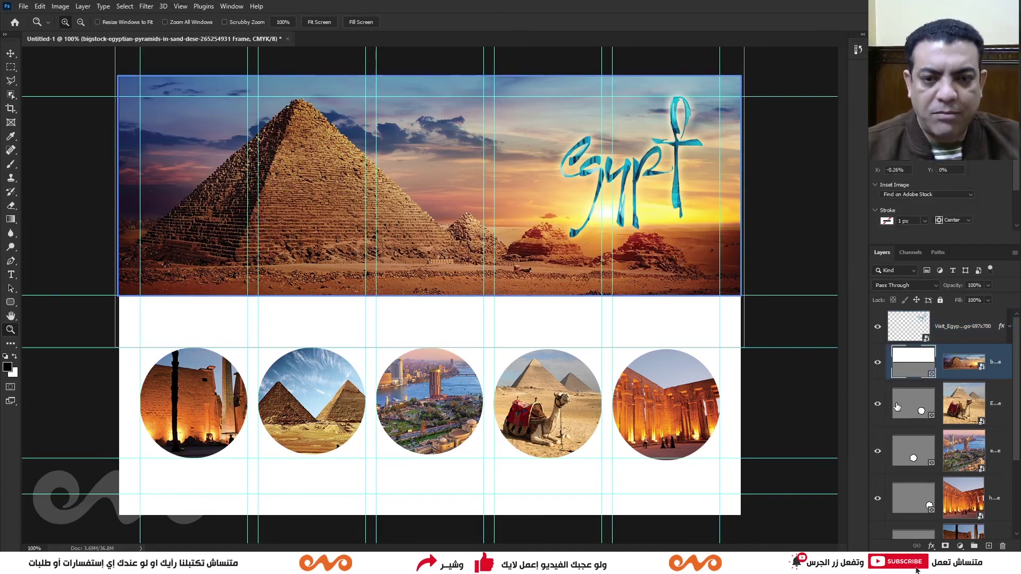
scroll(946, 421, down, 3)
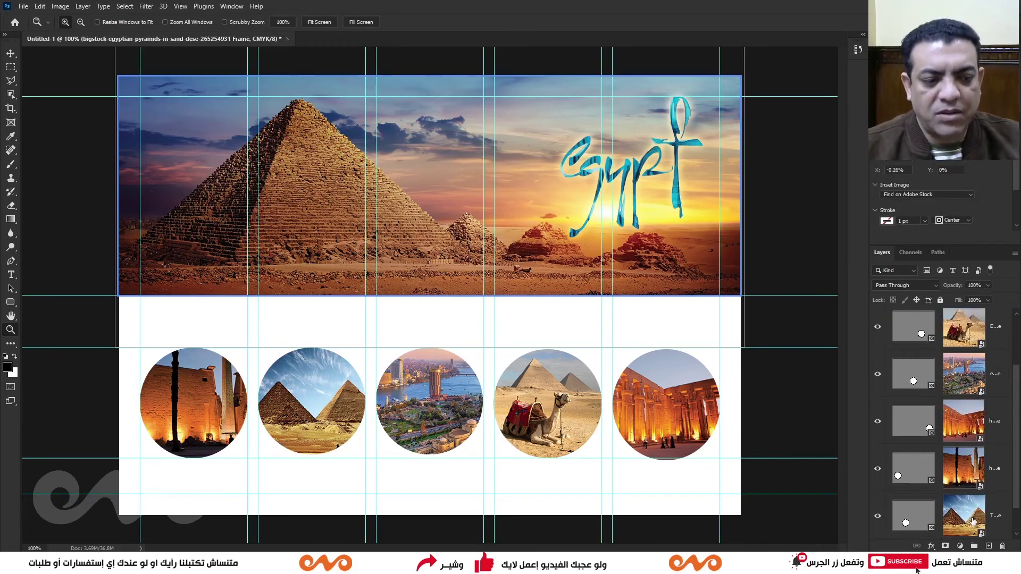
scroll(972, 521, down, 1)
click(972, 535)
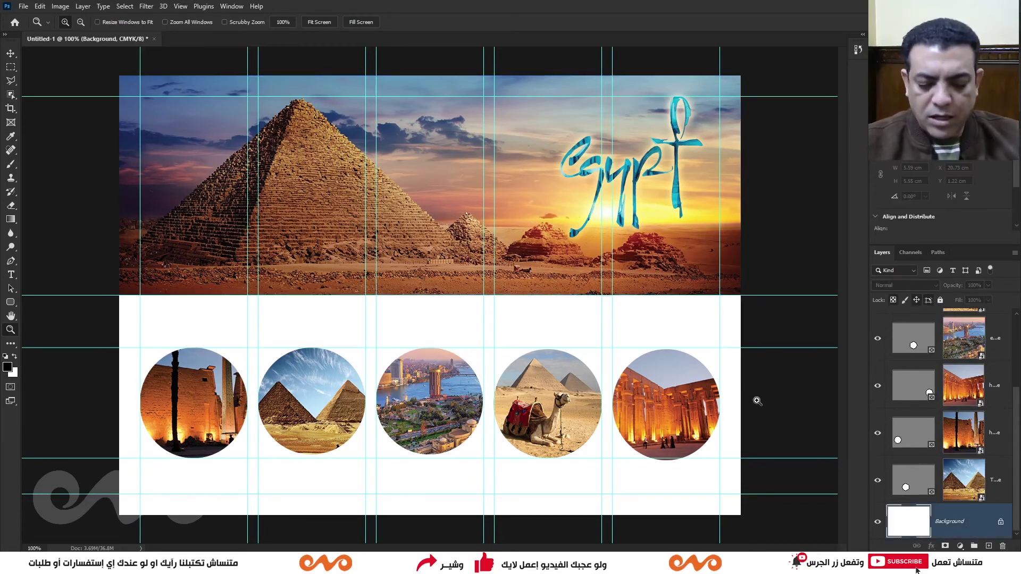
key(ctrl+semicolon)
key(ctrl+minus)
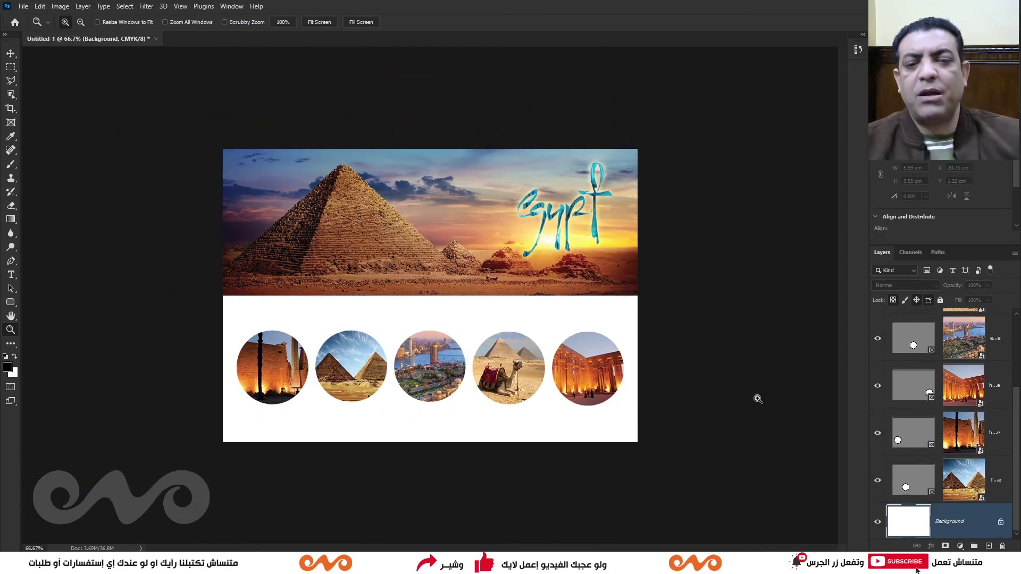